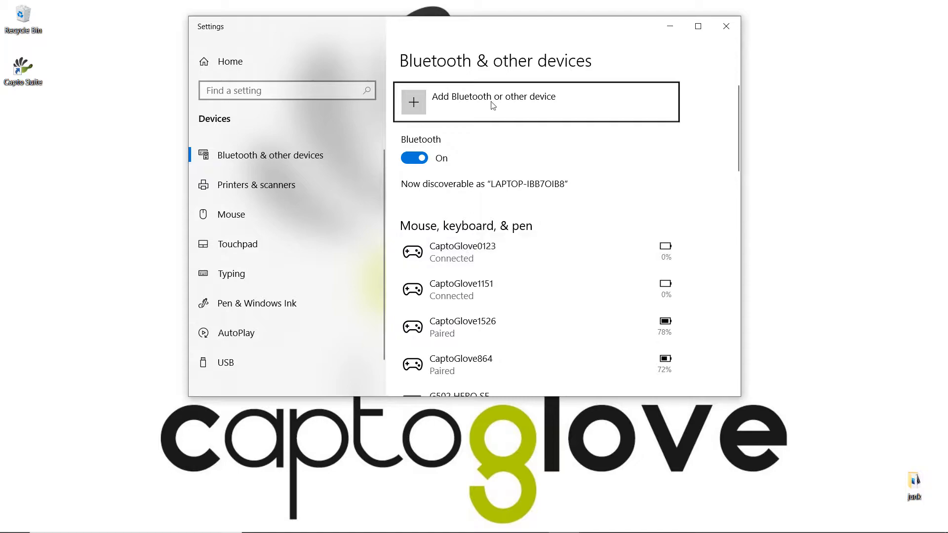
Step: Close the Bluetooth device settings and launch Capto Suite, placing its window nearer the middle of the desktop
{"action": "left_click_drag", "start_coordinate": [524, 30], "coordinate": [530, 58]}
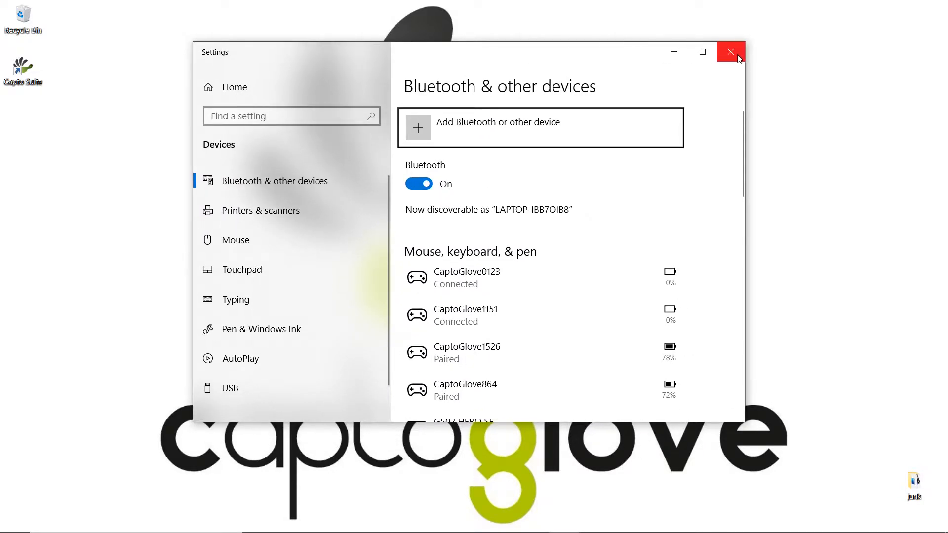
{"action": "left_click", "coordinate": [755, 53]}
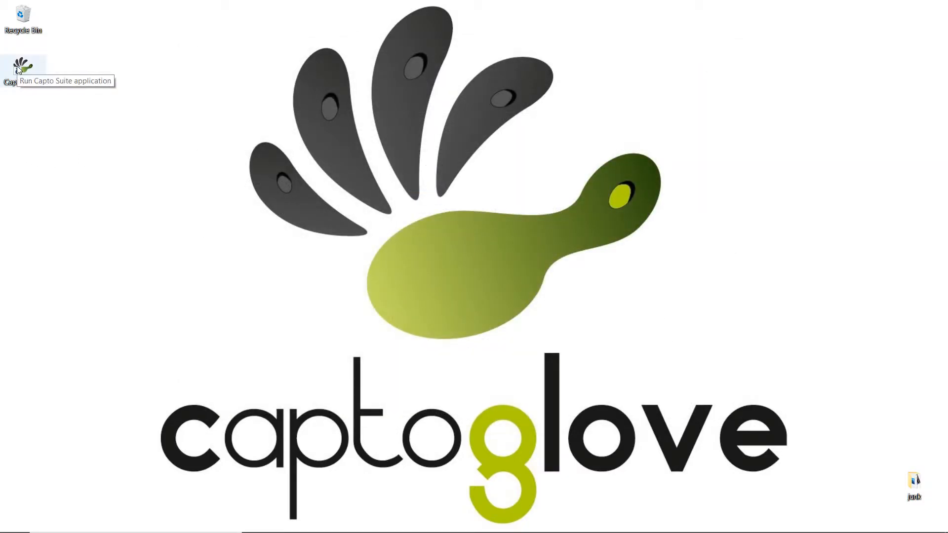
{"action": "double_click", "coordinate": [18, 69]}
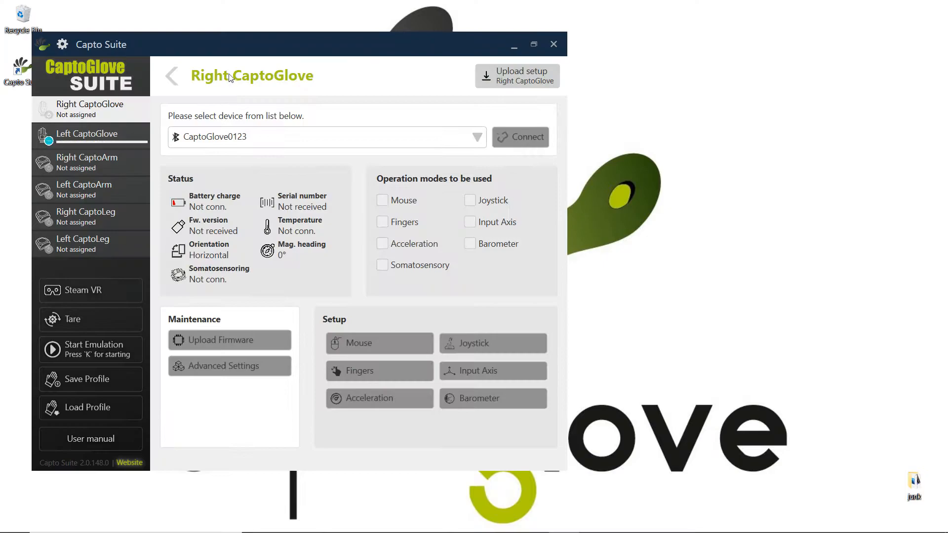
{"action": "left_click_drag", "start_coordinate": [242, 53], "coordinate": [528, 64]}
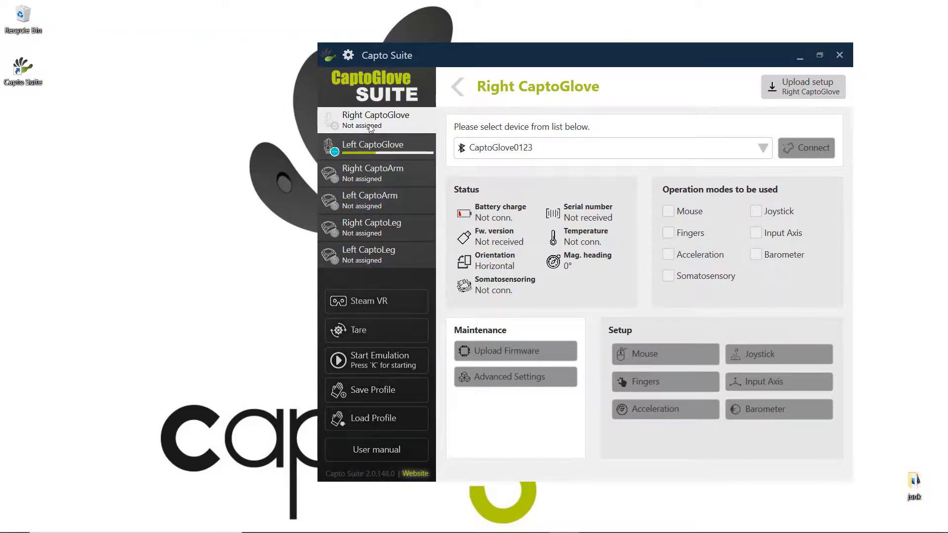
Step: Check which devices are available to select for the Right CaptoGlove
{"action": "left_click", "coordinate": [502, 147]}
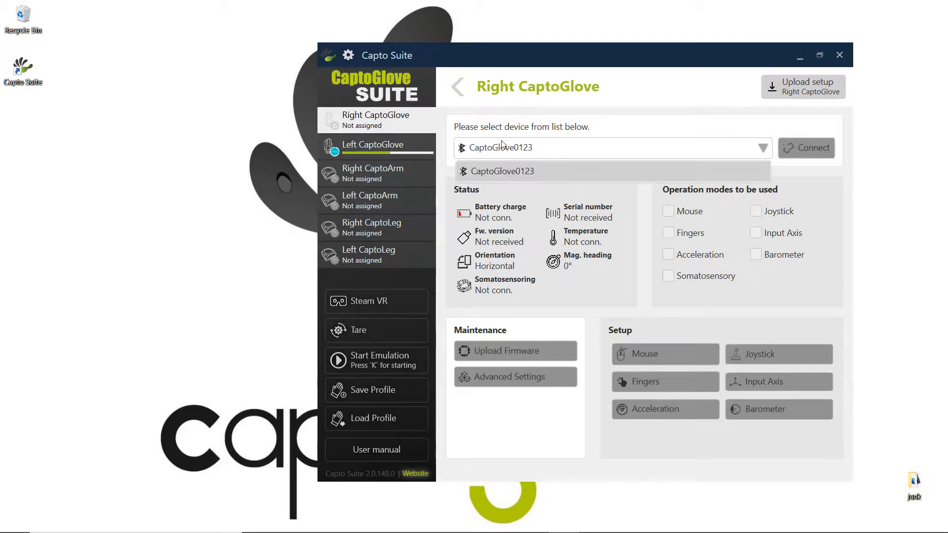
{"action": "left_click", "coordinate": [502, 147]}
{"action": "left_click", "coordinate": [499, 147]}
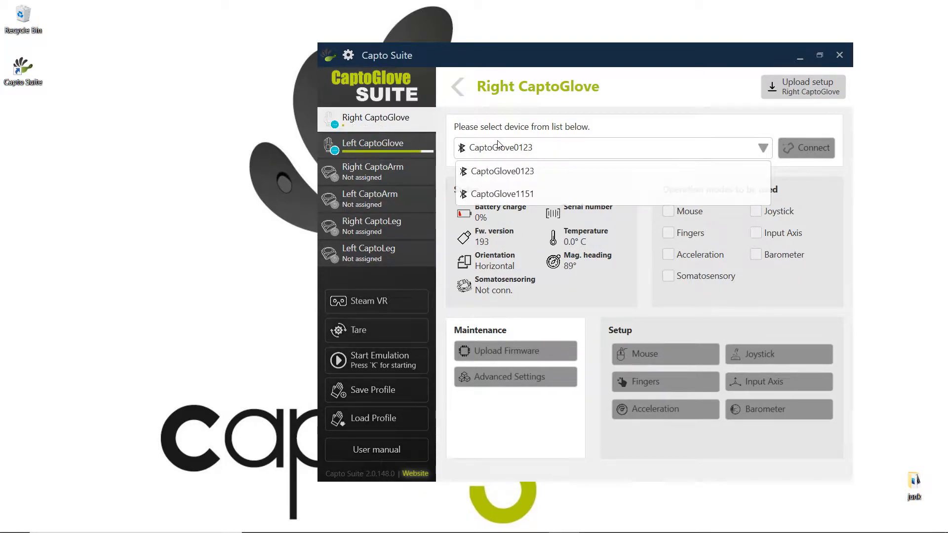
{"action": "left_click", "coordinate": [558, 147]}
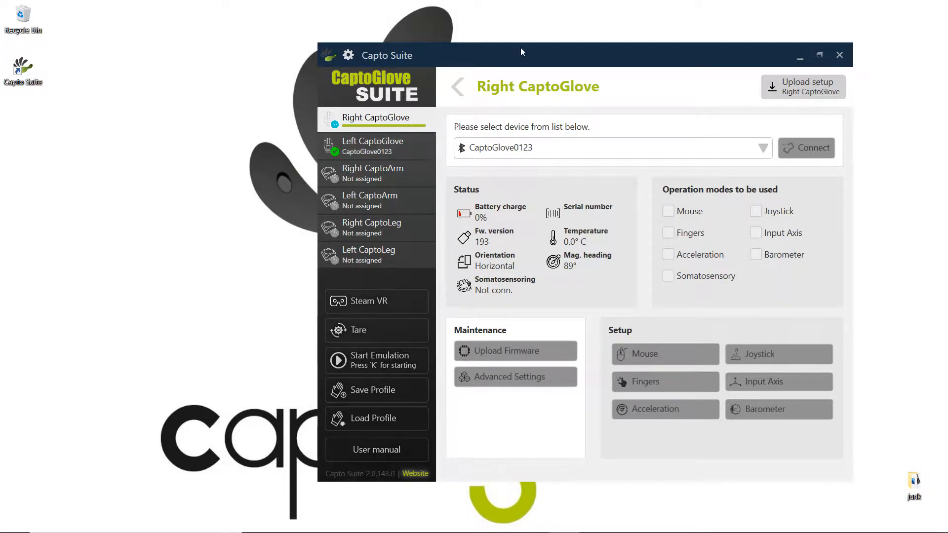
Step: Compare the device pages of the Left CaptoGlove and Right CaptoGlove to check that both gloves are connected
{"action": "left_click_drag", "start_coordinate": [521, 51], "coordinate": [447, 52]}
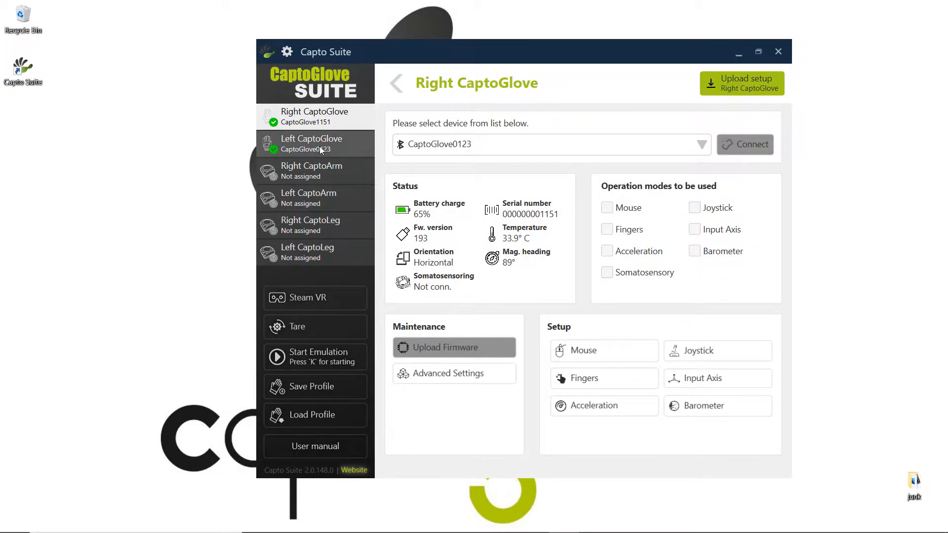
{"action": "left_click", "coordinate": [319, 147]}
{"action": "left_click", "coordinate": [318, 117]}
{"action": "left_click", "coordinate": [328, 141]}
{"action": "left_click", "coordinate": [325, 115]}
{"action": "left_click", "coordinate": [321, 143]}
{"action": "left_click", "coordinate": [309, 114]}
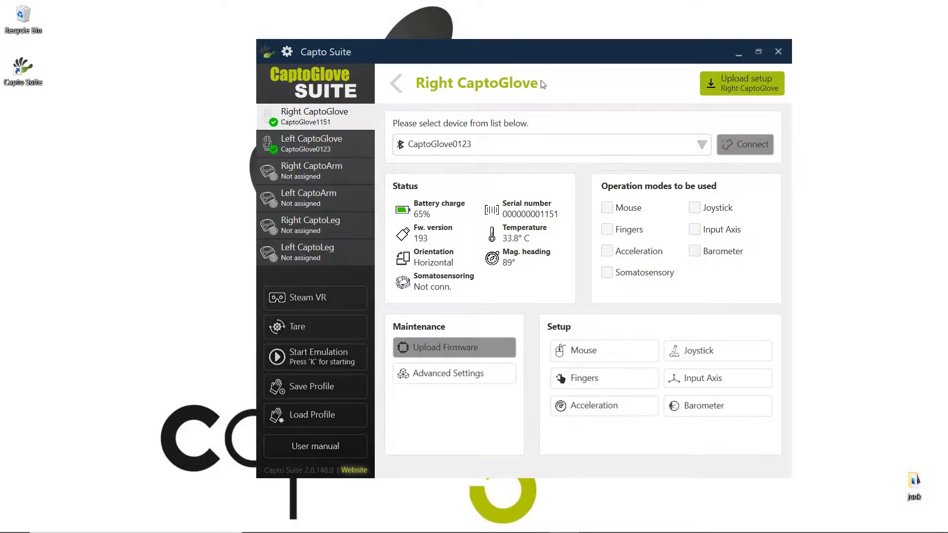
Step: Inspect the list of selectable devices on both the Right and Left CaptoGlove pages, ending on the right glove
{"action": "left_click", "coordinate": [508, 145]}
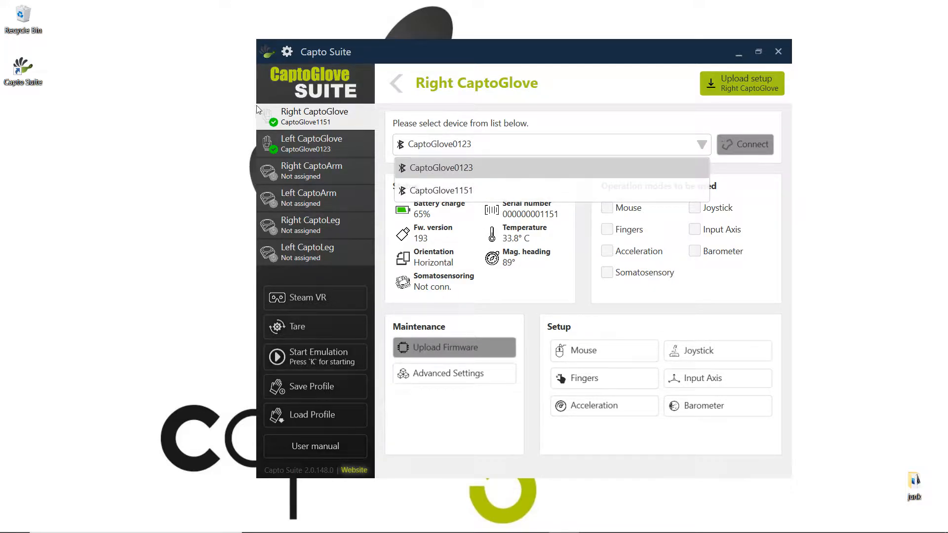
{"action": "left_click", "coordinate": [498, 141]}
{"action": "left_click", "coordinate": [307, 143]}
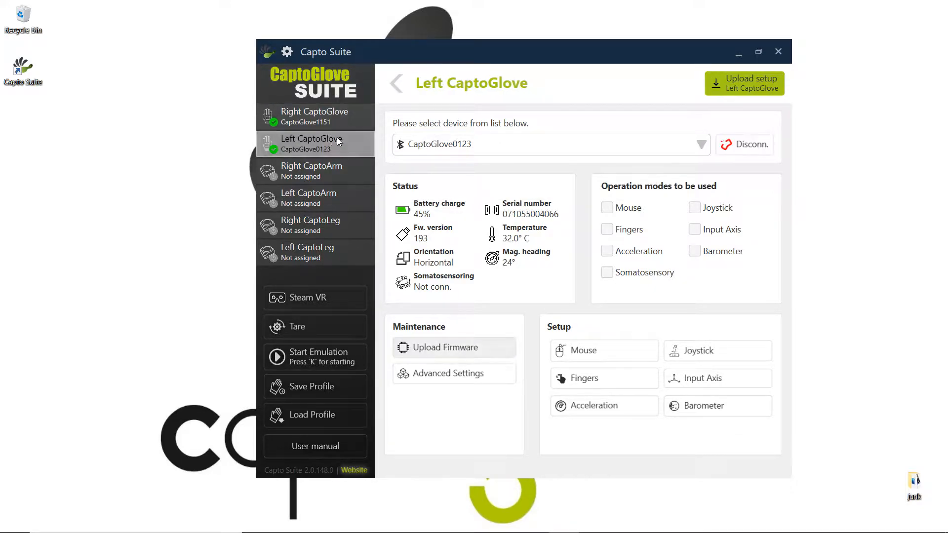
{"action": "left_click", "coordinate": [482, 145]}
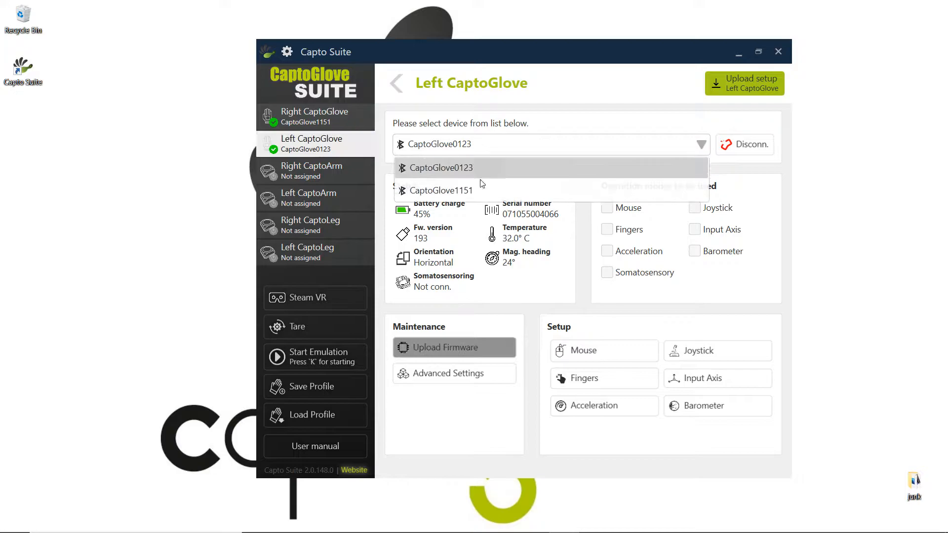
{"action": "left_click", "coordinate": [419, 150]}
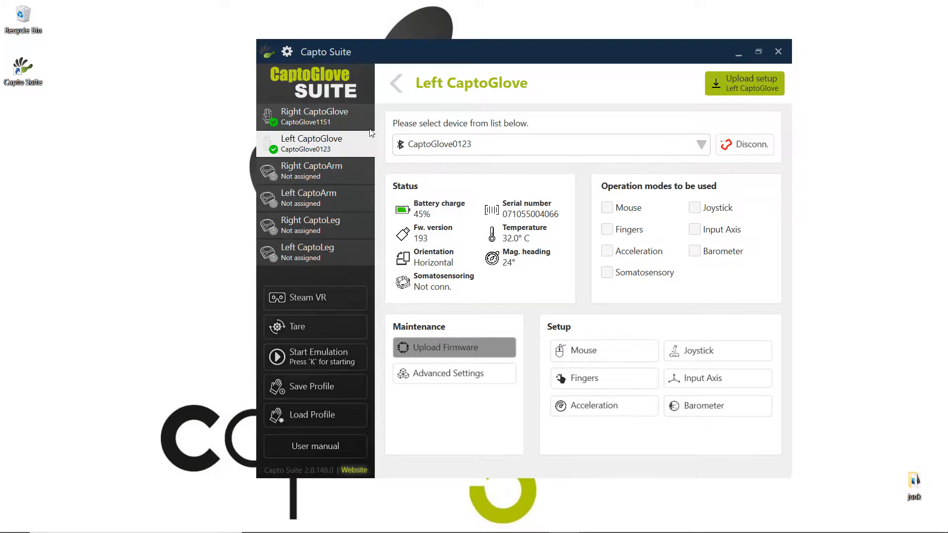
{"action": "left_click", "coordinate": [322, 114]}
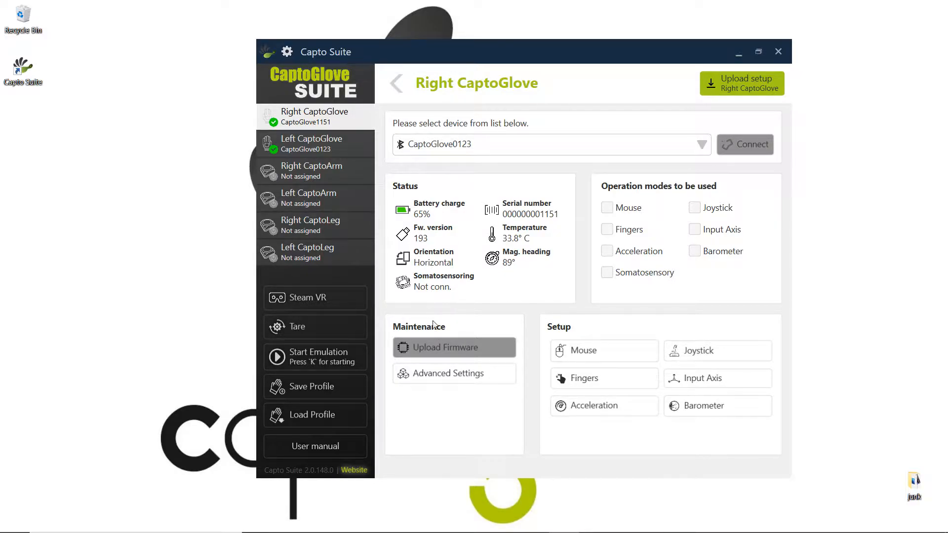
Step: Enable only the Mouse operation mode for the Right CaptoGlove and upload the setup to the glove
{"action": "left_click_drag", "start_coordinate": [582, 60], "coordinate": [535, 28]}
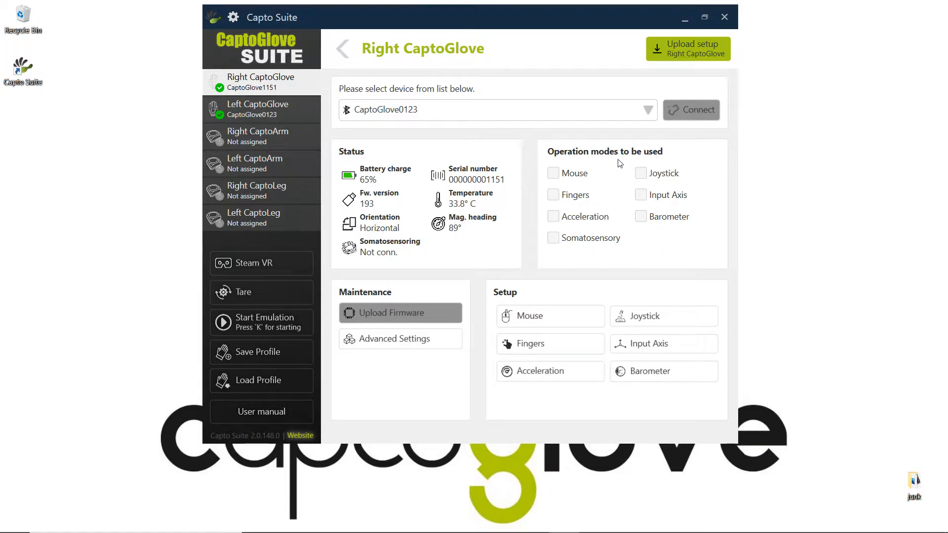
{"action": "left_click", "coordinate": [566, 174]}
{"action": "left_click", "coordinate": [571, 195]}
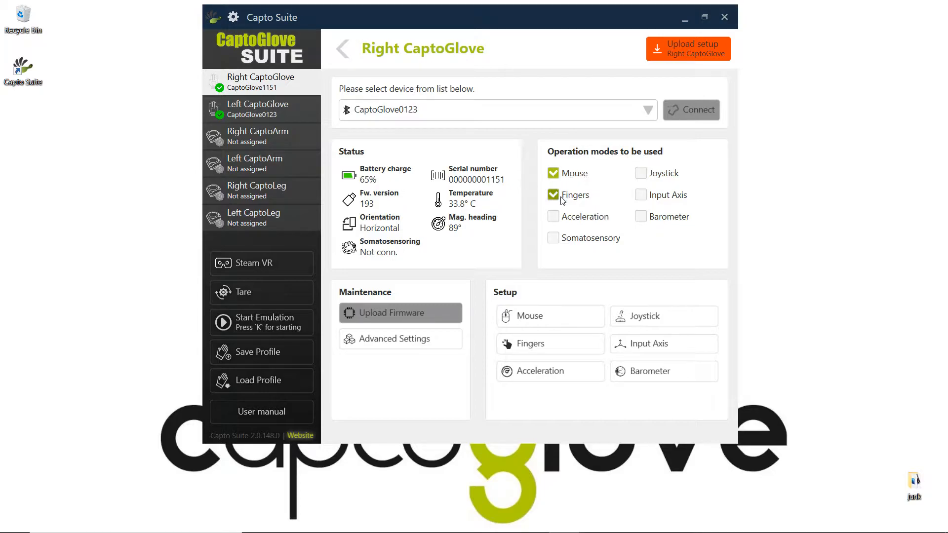
{"action": "left_click", "coordinate": [562, 197]}
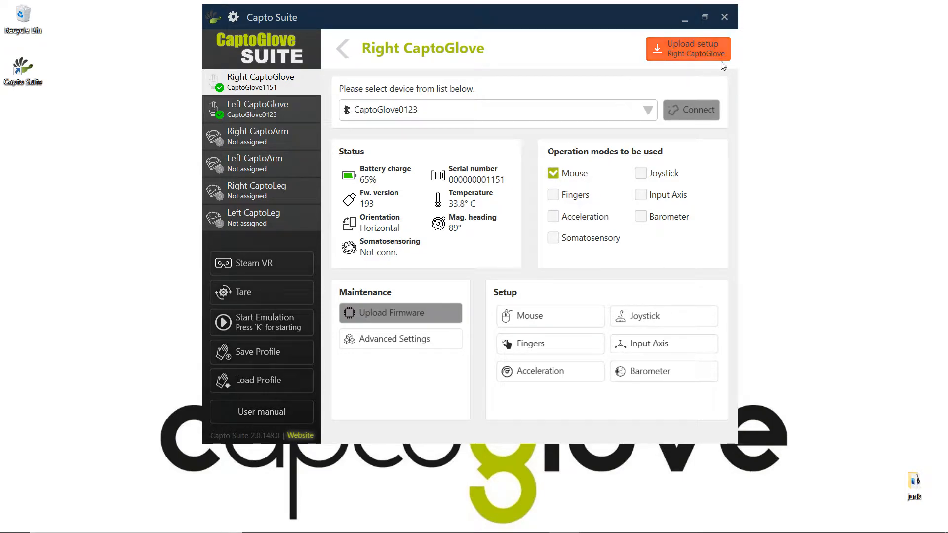
{"action": "left_click", "coordinate": [677, 49]}
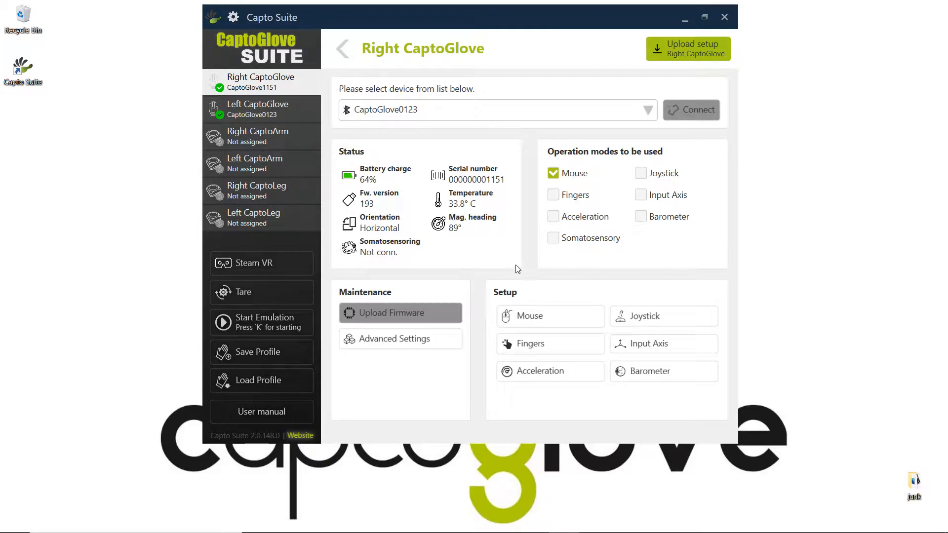
Step: In the right glove's mouse setup, enable Horizontal axis emulation with Yaw orientation and a sensibility of 100
{"action": "left_click", "coordinate": [544, 320]}
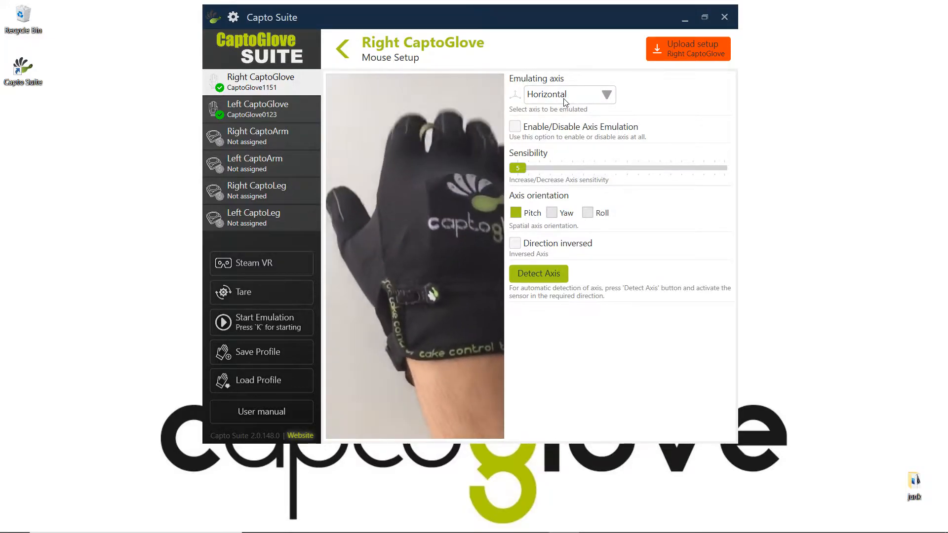
{"action": "left_click", "coordinate": [560, 214]}
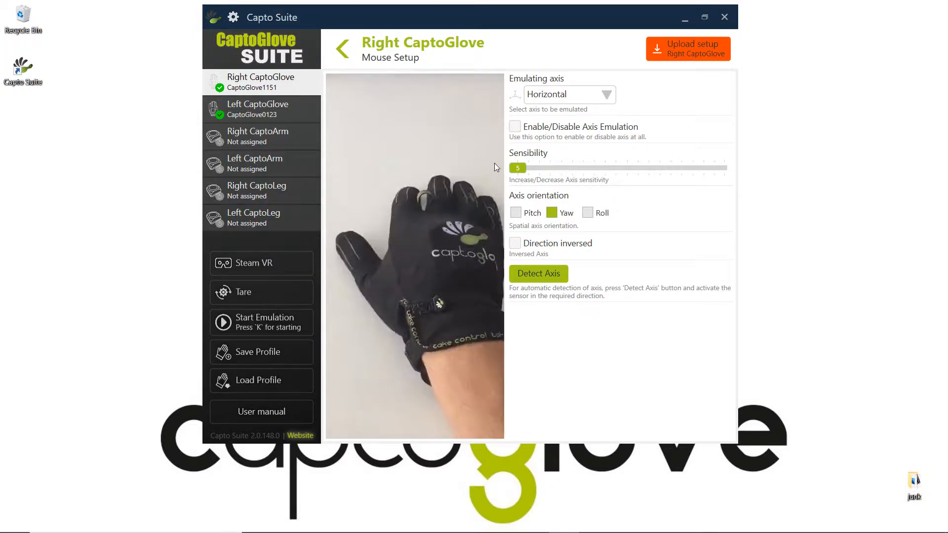
{"action": "left_click", "coordinate": [513, 128]}
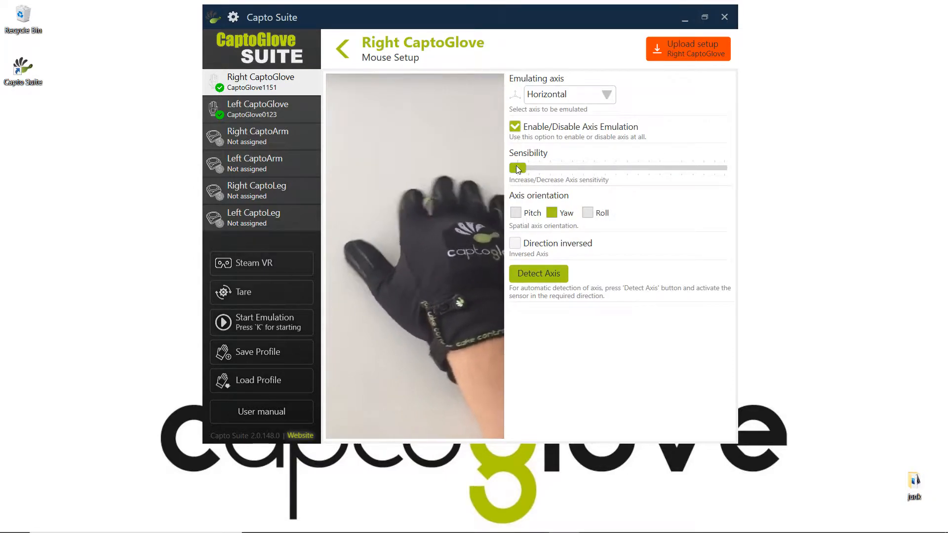
{"action": "left_click_drag", "start_coordinate": [517, 168], "coordinate": [543, 172]}
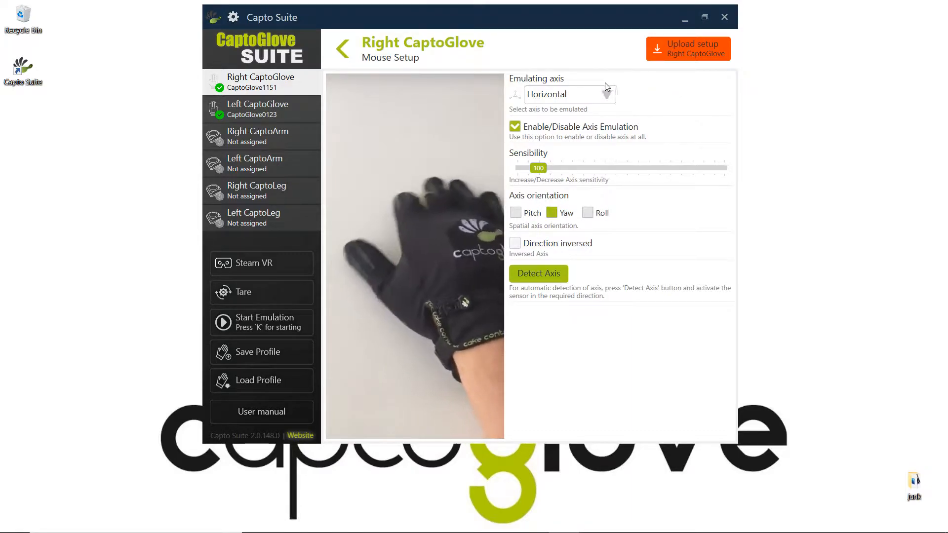
Step: Enable emulation of the Vertical mouse axis and set its sensibility to 100
{"action": "left_click", "coordinate": [596, 98]}
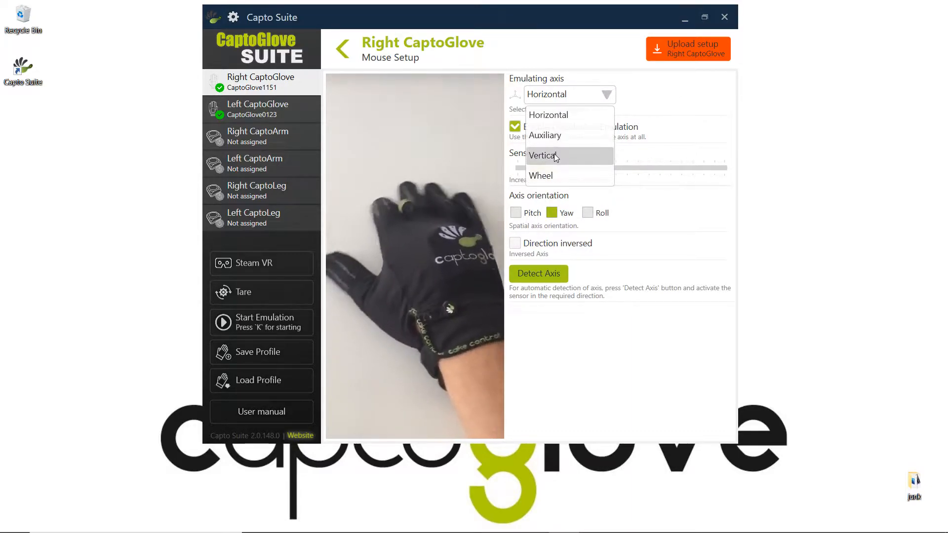
{"action": "left_click", "coordinate": [553, 156]}
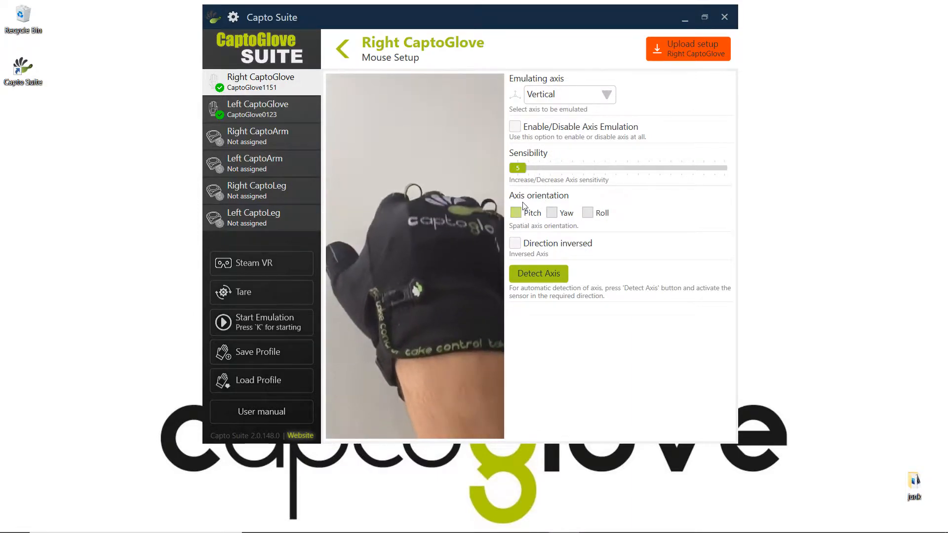
{"action": "left_click", "coordinate": [515, 127]}
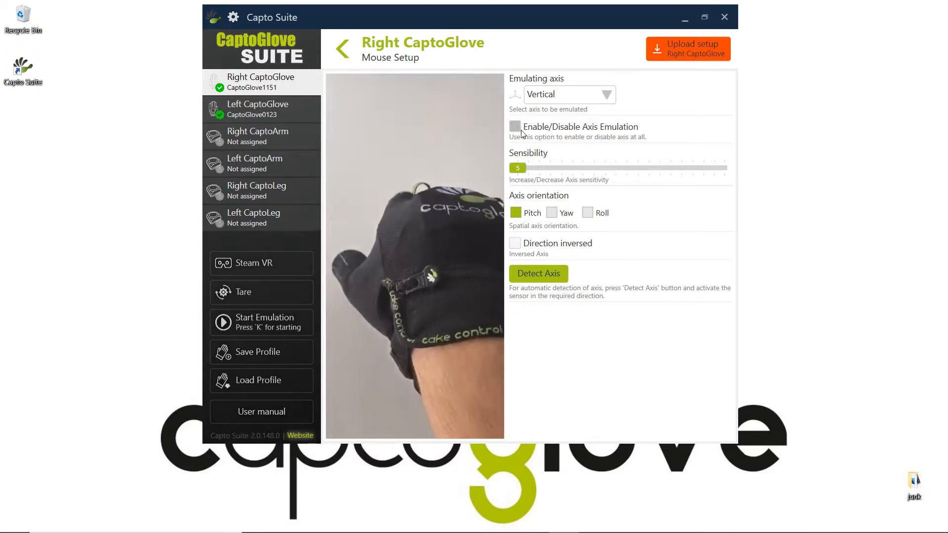
{"action": "left_click_drag", "start_coordinate": [529, 171], "coordinate": [540, 171]}
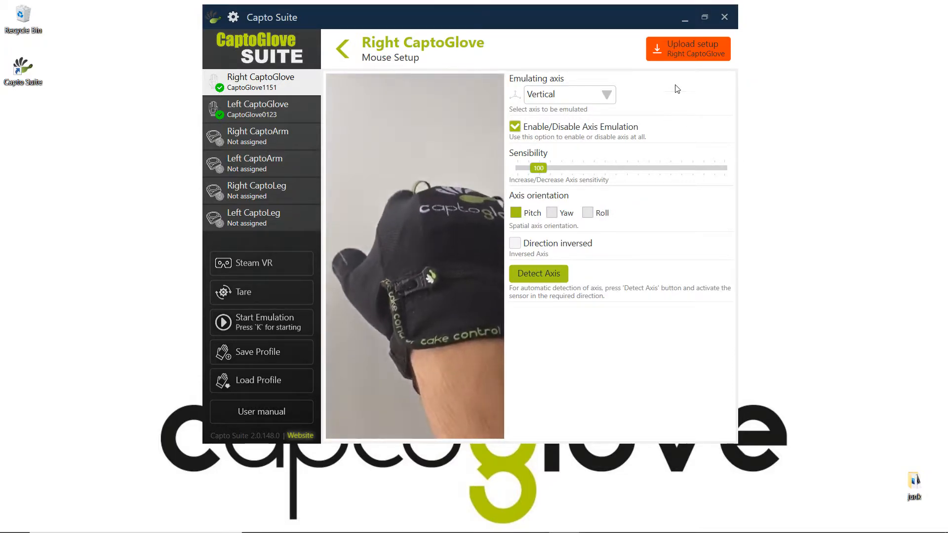
Step: Look through the Auxiliary and Wheel axis settings and the list of emulated mouse axes
{"action": "left_click", "coordinate": [610, 94]}
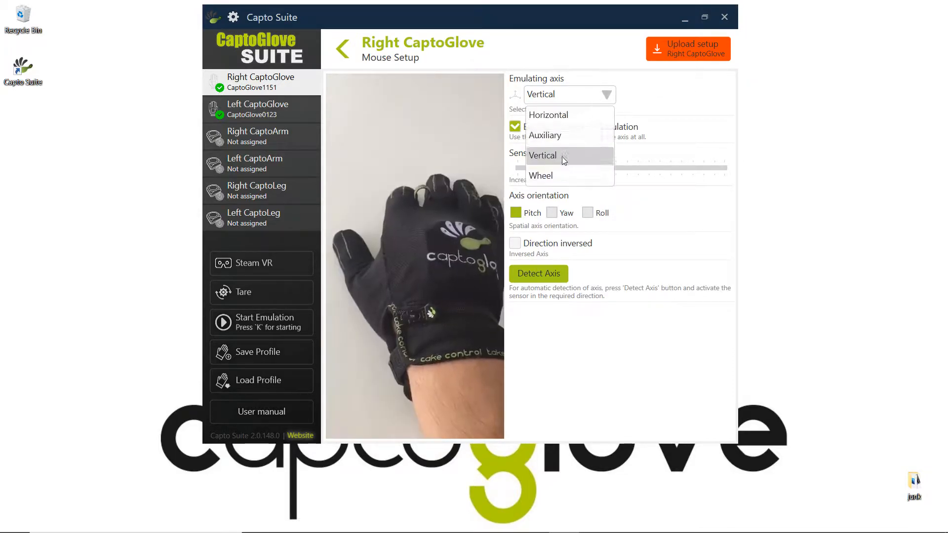
{"action": "left_click", "coordinate": [557, 134]}
{"action": "left_click", "coordinate": [607, 94]}
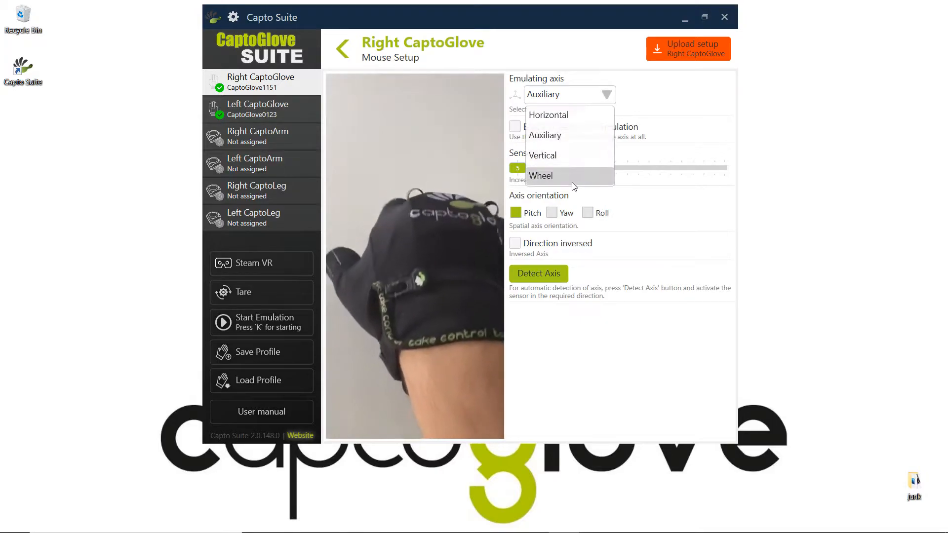
{"action": "left_click", "coordinate": [548, 173]}
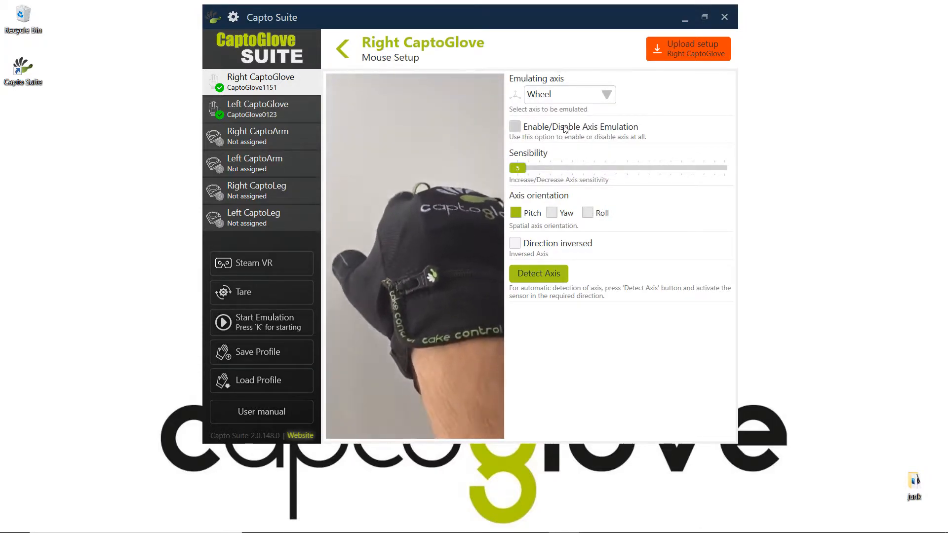
{"action": "left_click", "coordinate": [571, 96]}
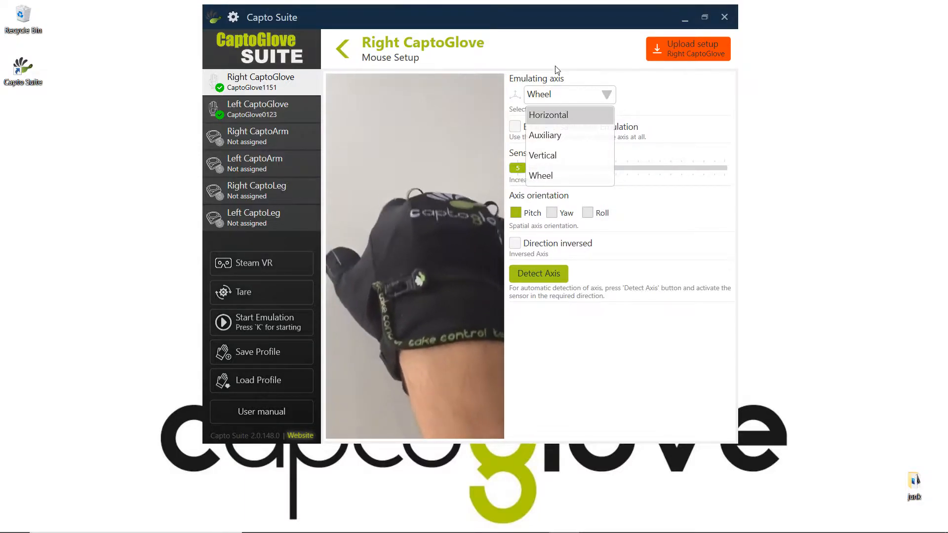
{"action": "left_click", "coordinate": [573, 94]}
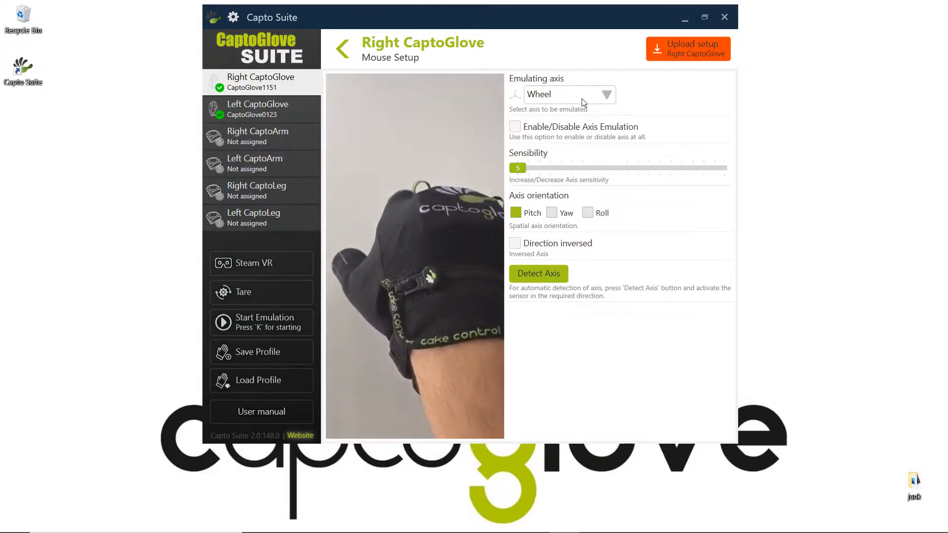
{"action": "left_click", "coordinate": [583, 97]}
{"action": "left_click", "coordinate": [584, 102]}
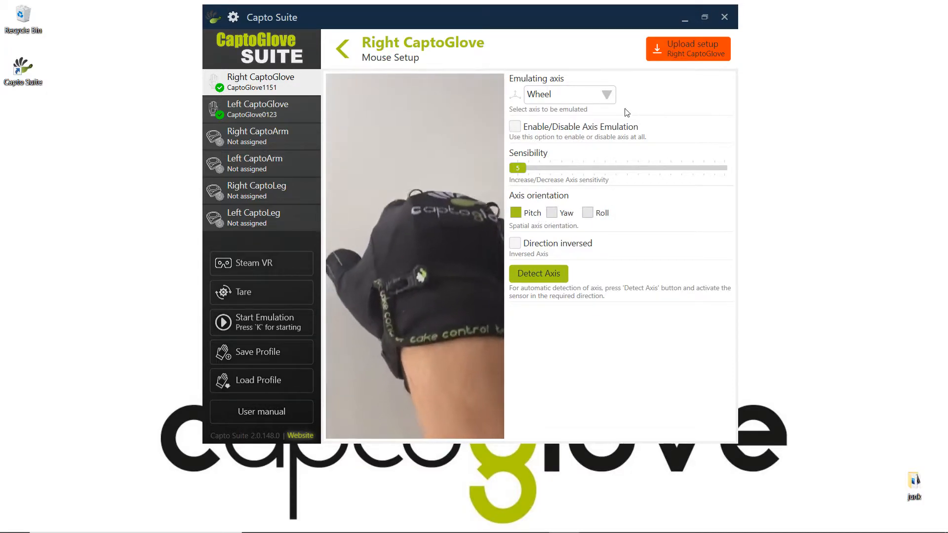
Step: Recheck the Horizontal and Vertical axis settings, and upload the mouse setup to the Right CaptoGlove
{"action": "left_click", "coordinate": [608, 99]}
{"action": "left_click", "coordinate": [564, 113]}
{"action": "left_click", "coordinate": [566, 94]}
{"action": "left_click", "coordinate": [562, 156]}
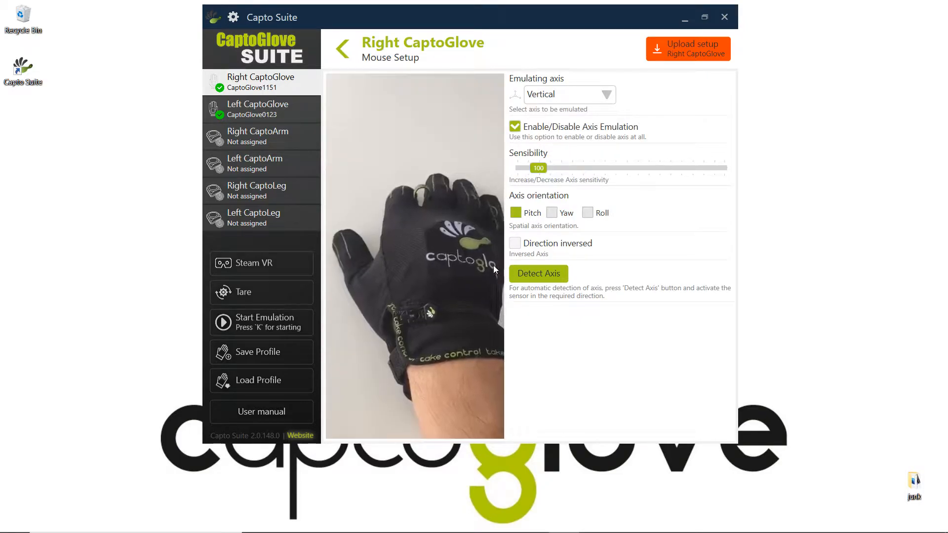
{"action": "left_click", "coordinate": [567, 96]}
{"action": "left_click", "coordinate": [564, 114]}
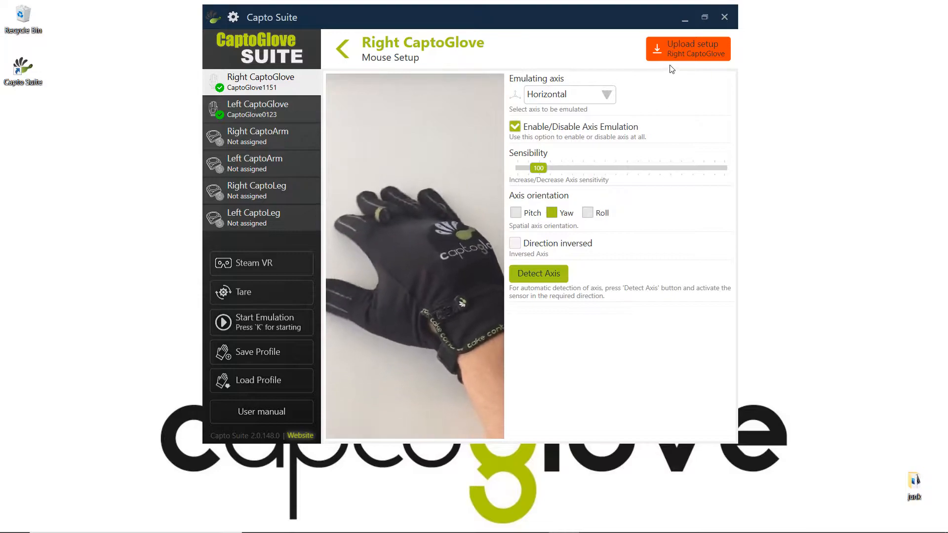
{"action": "left_click", "coordinate": [683, 44]}
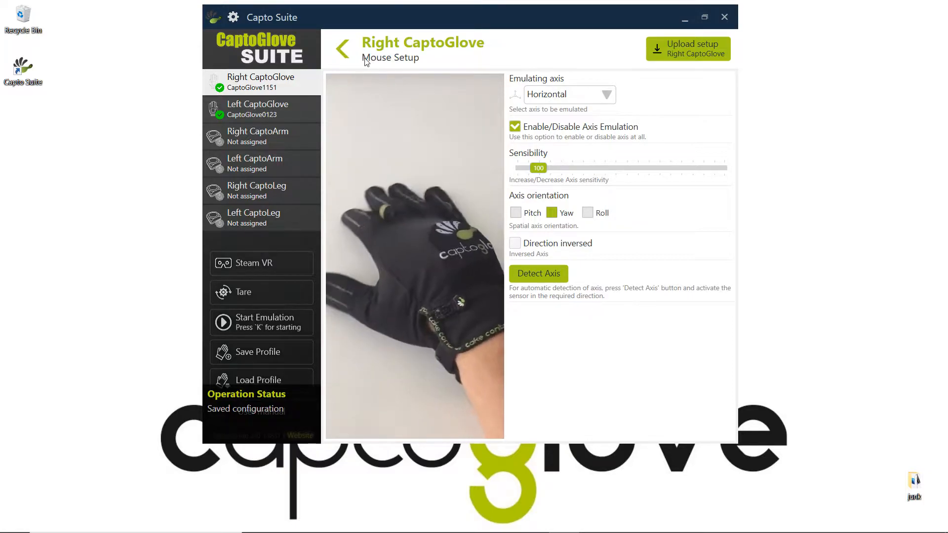
Step: Review the right glove's mouse setup once more and return to its device overview
{"action": "left_click", "coordinate": [351, 48]}
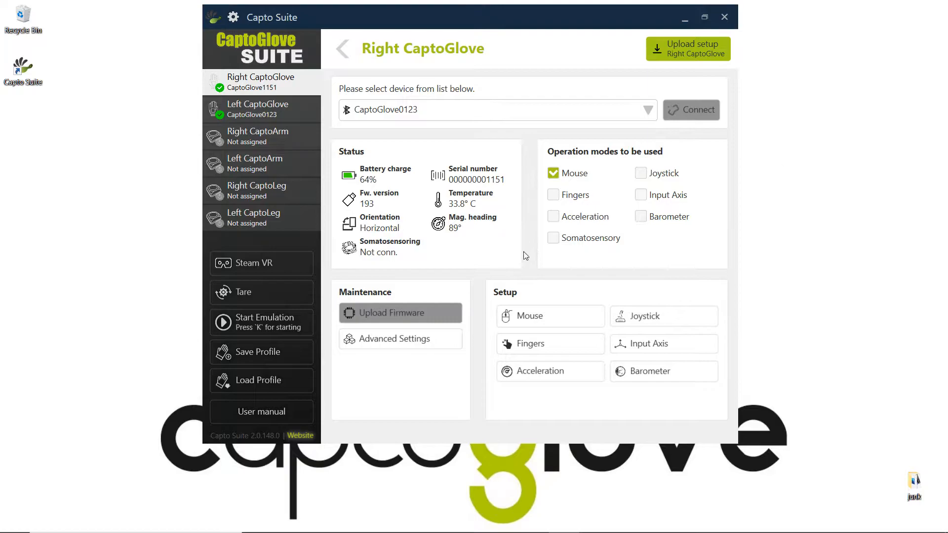
{"action": "left_click", "coordinate": [571, 323]}
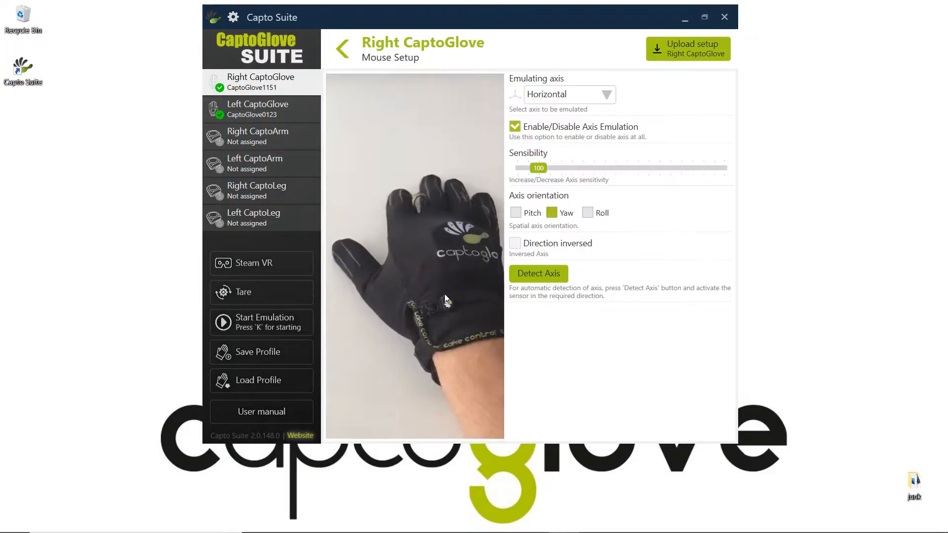
{"action": "left_click", "coordinate": [341, 49]}
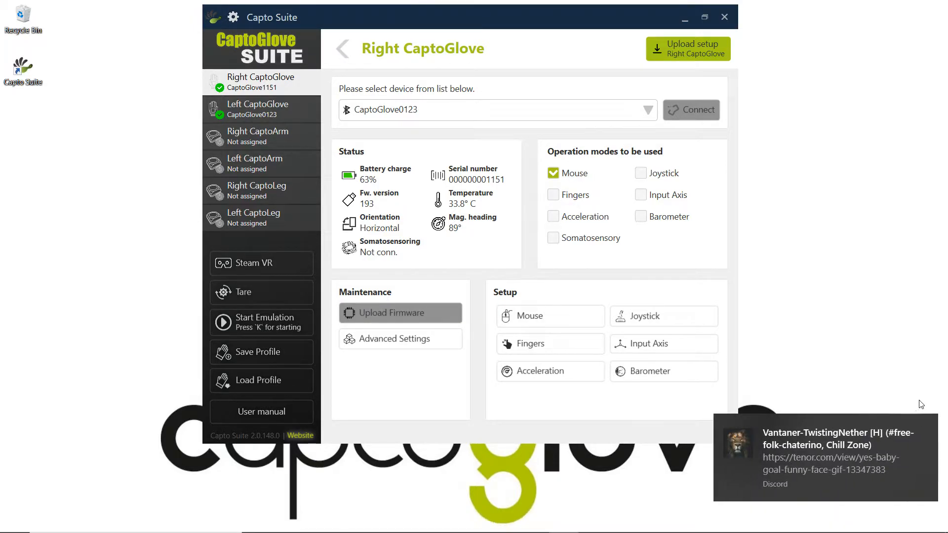
Step: Dismiss the Discord notification and check the hidden system tray icons and their options
{"action": "left_click", "coordinate": [926, 427]}
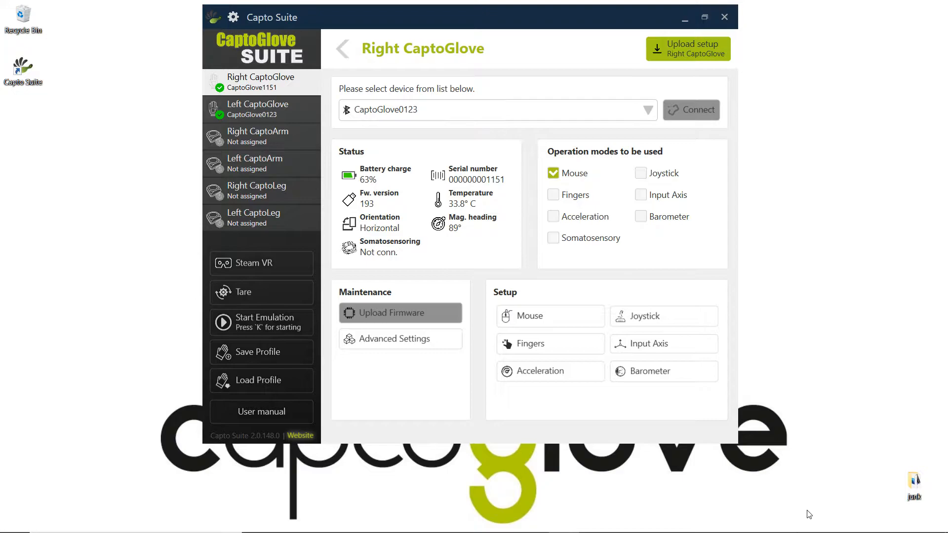
{"action": "left_click", "coordinate": [798, 522]}
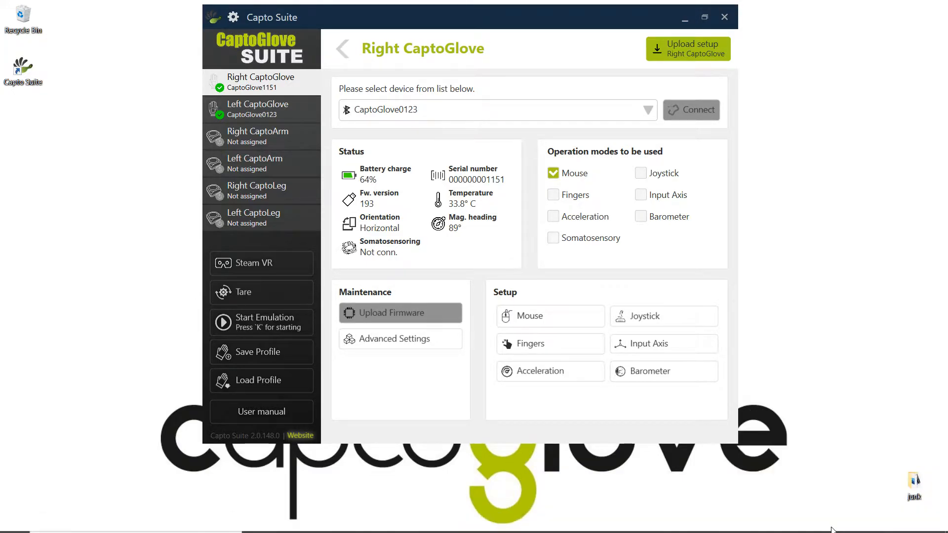
{"action": "left_click", "coordinate": [799, 521]}
{"action": "right_click", "coordinate": [836, 447]}
{"action": "left_click", "coordinate": [866, 459]}
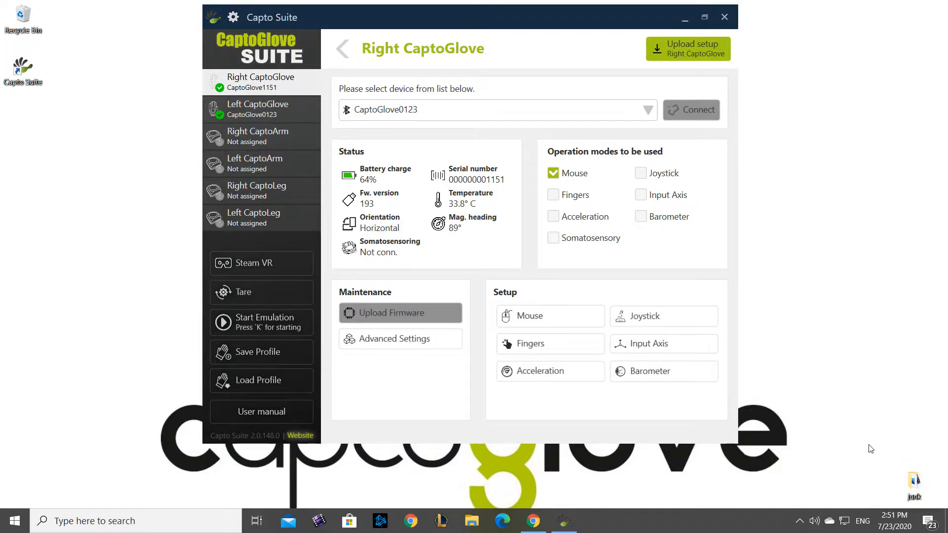
{"action": "left_click", "coordinate": [801, 522]}
{"action": "right_click", "coordinate": [842, 451]}
{"action": "left_click", "coordinate": [884, 443]}
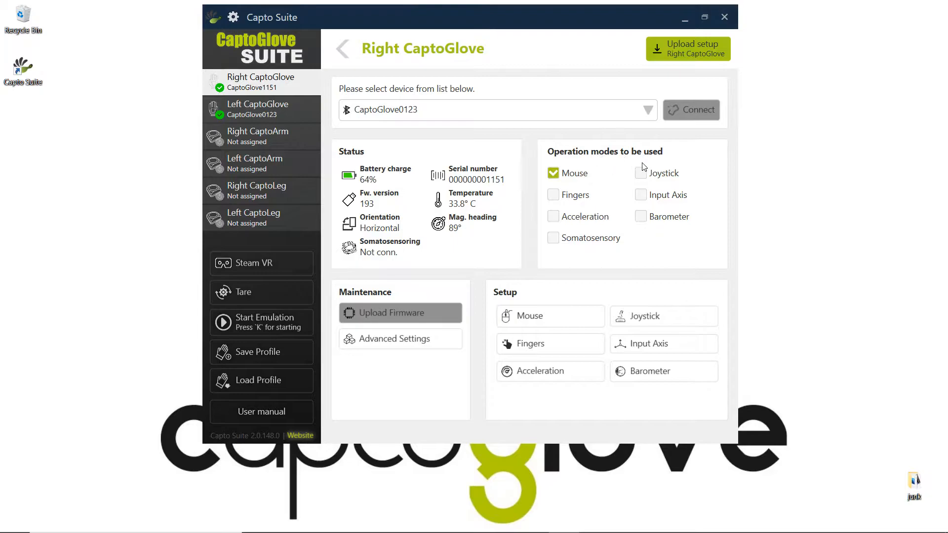
Step: Enable the Fingers operation mode for the right glove and open its finger setup
{"action": "left_click", "coordinate": [578, 197]}
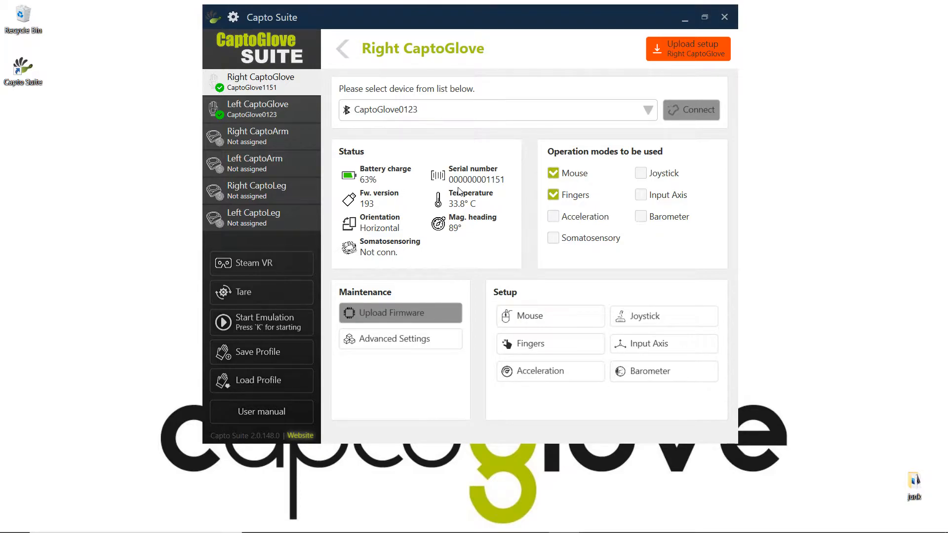
{"action": "left_click", "coordinate": [571, 342]}
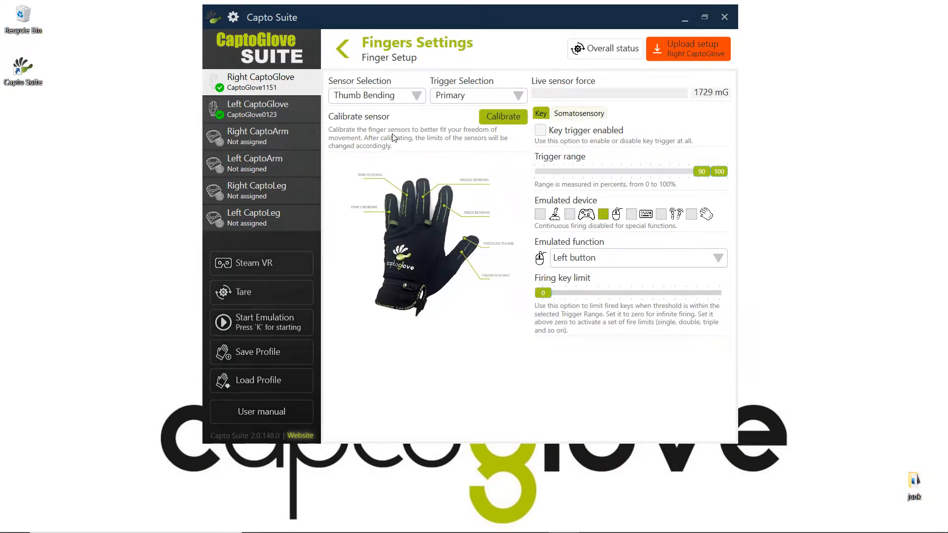
{"action": "left_click", "coordinate": [350, 41]}
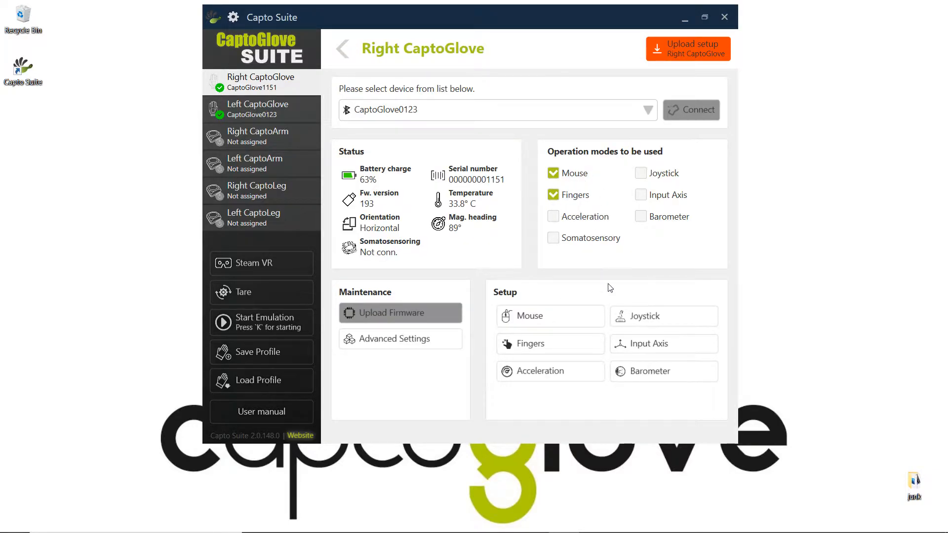
{"action": "left_click", "coordinate": [543, 342]}
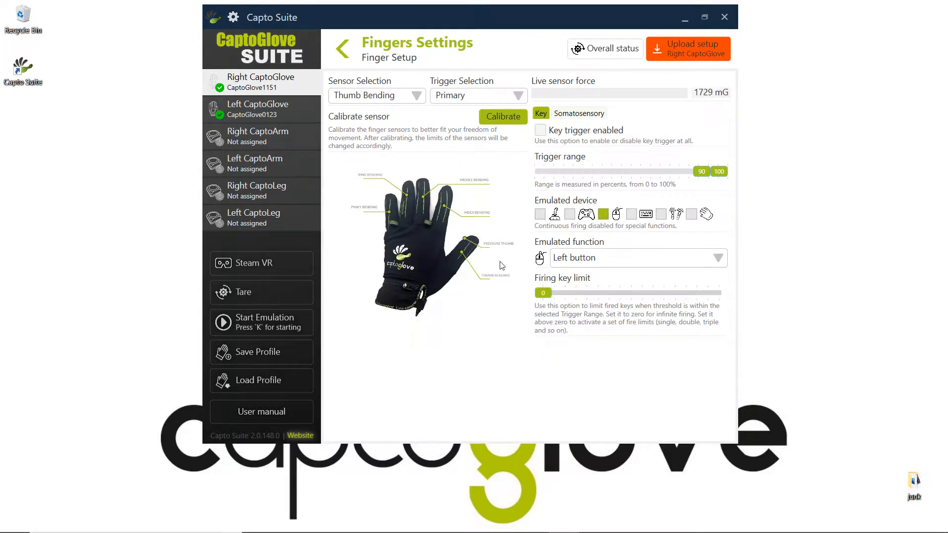
Step: View the overall status of all finger sensors and return to the finger settings
{"action": "left_click", "coordinate": [395, 97]}
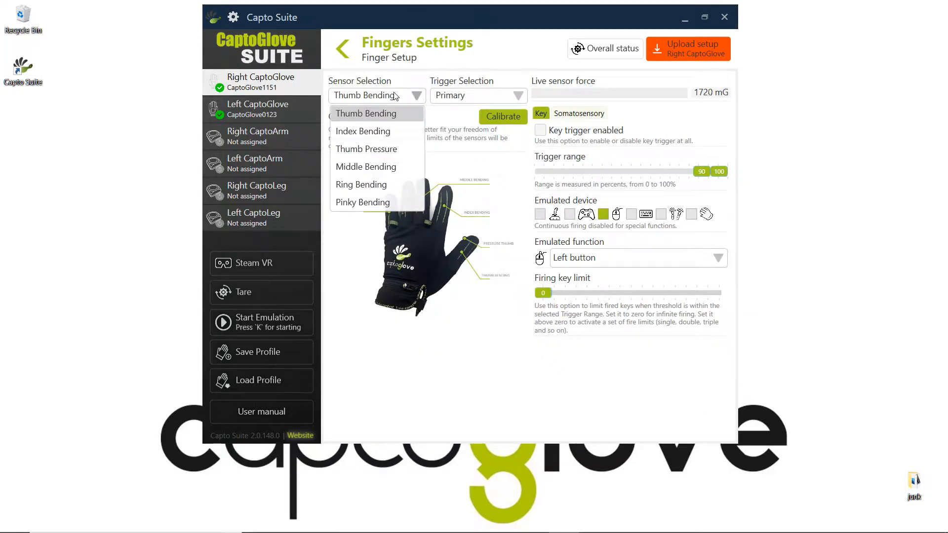
{"action": "left_click", "coordinate": [615, 50]}
{"action": "left_click", "coordinate": [603, 56]}
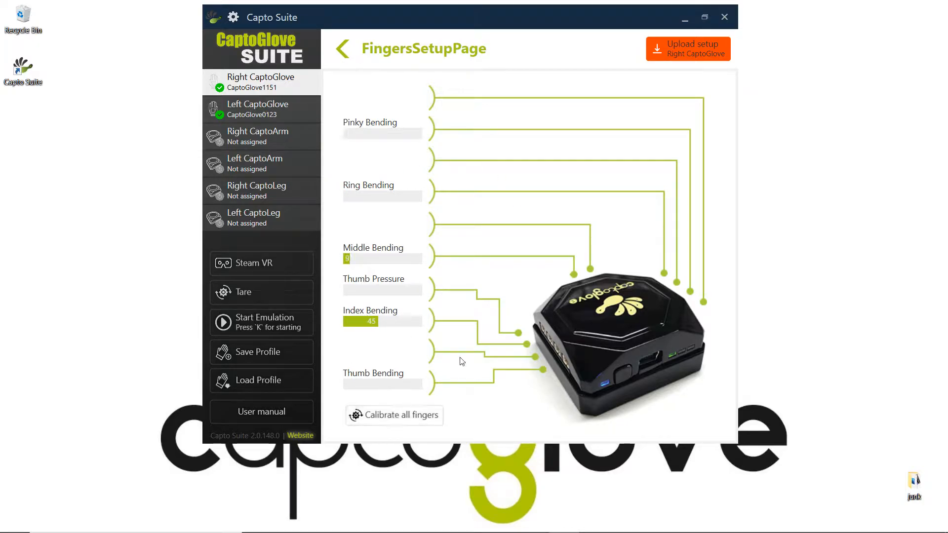
{"action": "left_click", "coordinate": [348, 52]}
Step: Look through the Index Bending, Thumb Pressure and Thumb Bending sensor settings
{"action": "left_click", "coordinate": [387, 95]}
{"action": "left_click", "coordinate": [375, 128]}
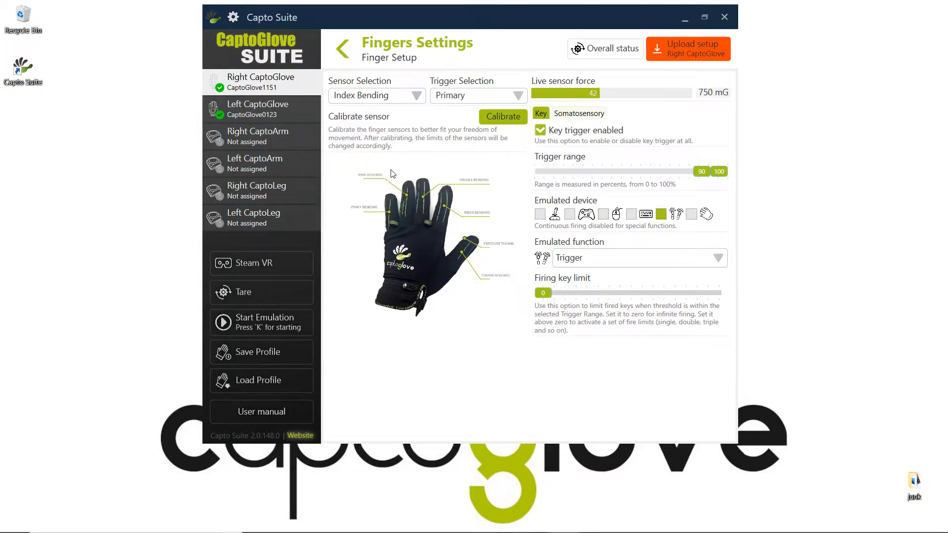
{"action": "left_click", "coordinate": [386, 95]}
{"action": "left_click", "coordinate": [381, 145]}
{"action": "left_click", "coordinate": [390, 94]}
{"action": "left_click", "coordinate": [385, 112]}
{"action": "left_click", "coordinate": [388, 99]}
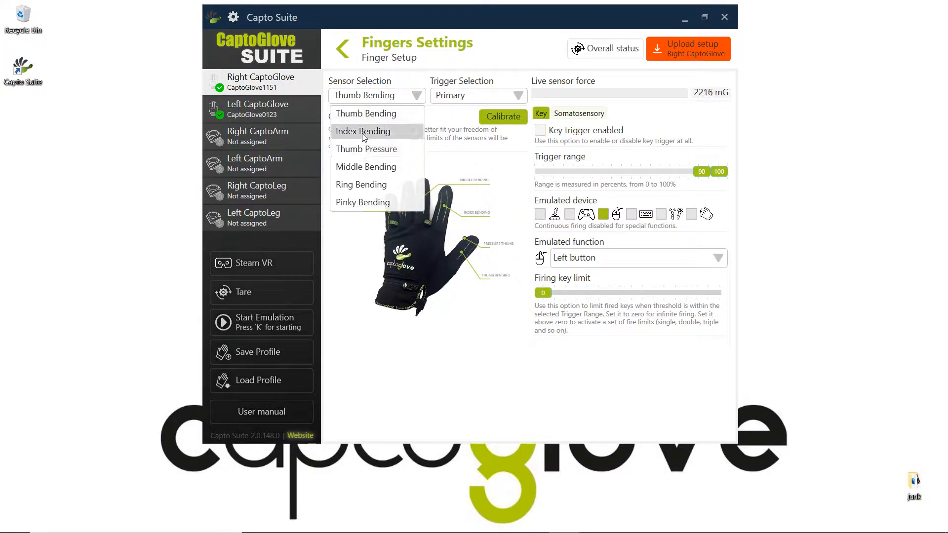
{"action": "left_click", "coordinate": [365, 130]}
Step: Enable the key trigger for Thumb Bending's Primary trigger, emulating the keyboard key W with a firing key limit of 1
{"action": "left_click", "coordinate": [373, 98]}
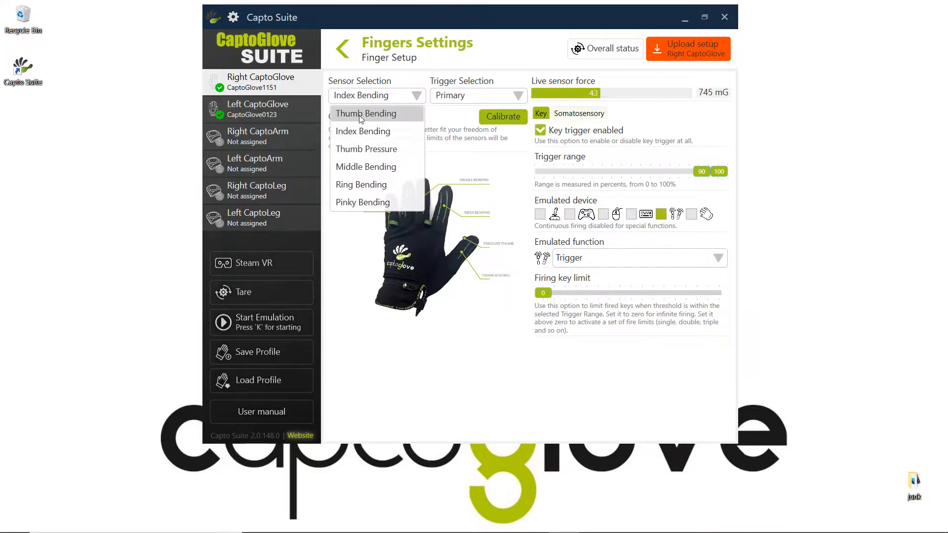
{"action": "left_click", "coordinate": [362, 114]}
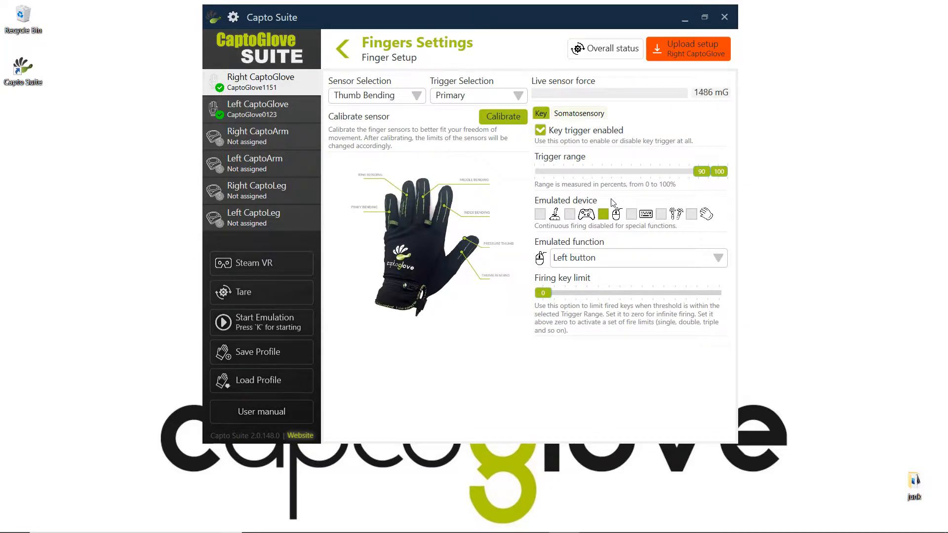
{"action": "left_click", "coordinate": [631, 214]}
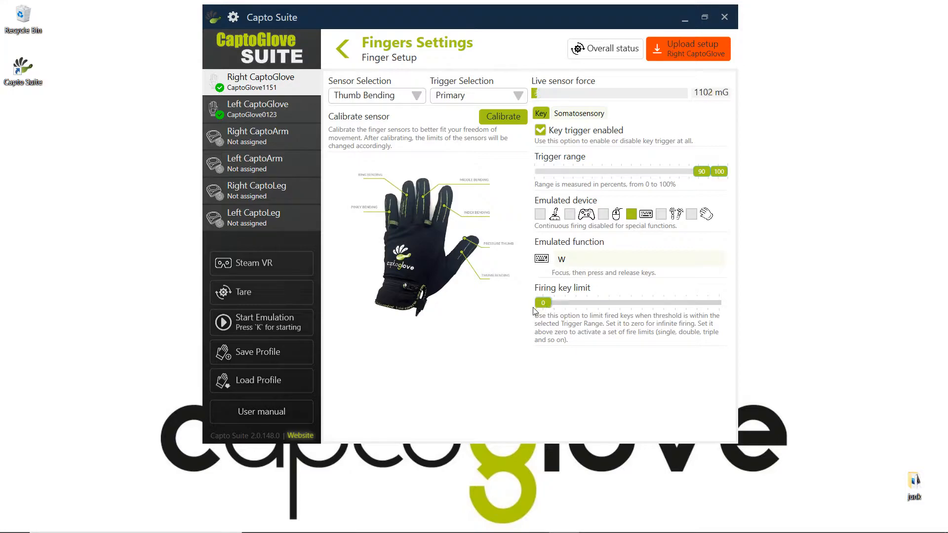
{"action": "mouse_move", "coordinate": [548, 306]}
{"action": "left_mouse_down"}
{"action": "mouse_move", "coordinate": [691, 306]}
{"action": "mouse_move", "coordinate": [559, 310]}
{"action": "left_mouse_up"}
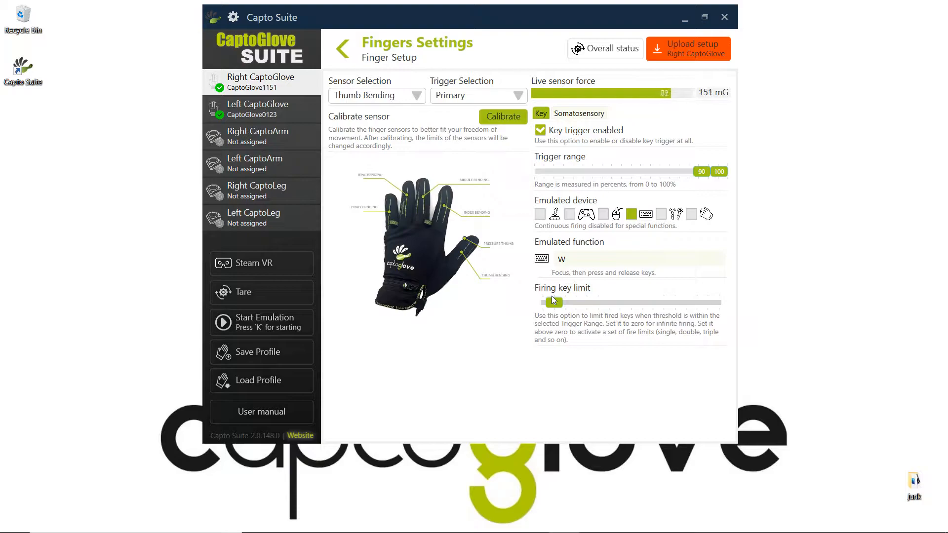
{"action": "mouse_move", "coordinate": [553, 300]}
{"action": "left_mouse_down"}
{"action": "mouse_move", "coordinate": [725, 312]}
{"action": "mouse_move", "coordinate": [544, 308]}
{"action": "left_mouse_up"}
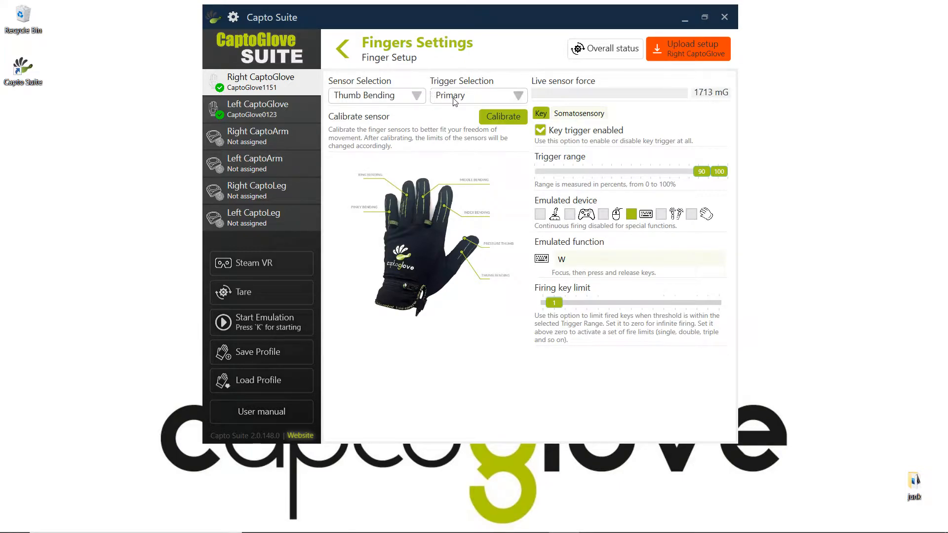
Step: Compare the Primary and Secondary trigger settings of the Thumb Bending sensor
{"action": "left_click", "coordinate": [362, 94]}
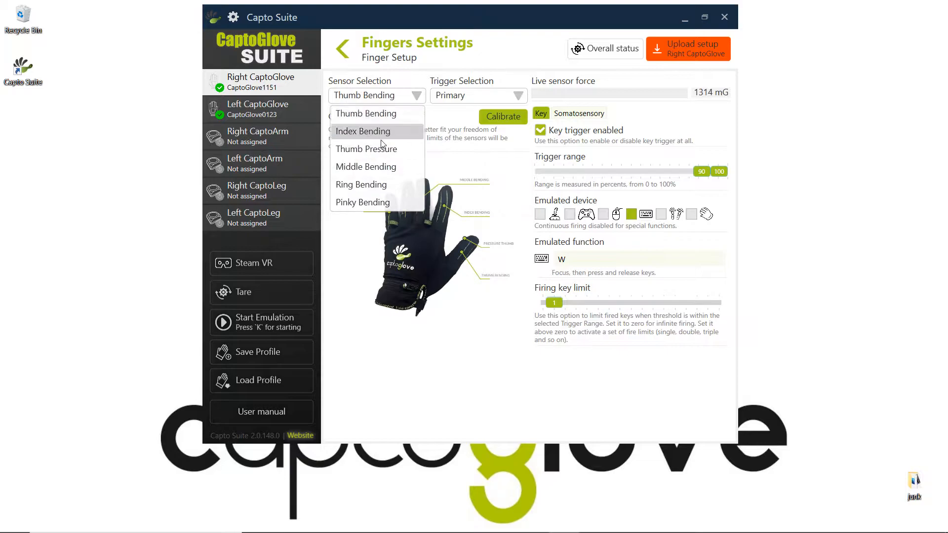
{"action": "left_click", "coordinate": [492, 101]}
{"action": "left_click", "coordinate": [473, 102]}
{"action": "left_click", "coordinate": [462, 130]}
{"action": "left_click", "coordinate": [498, 95]}
{"action": "left_click", "coordinate": [462, 112]}
Step: Enable Thumb Bending's Secondary key trigger with a range of 25 to 40 percent, emulating the mouse's Left button
{"action": "left_click", "coordinate": [497, 95]}
{"action": "left_click", "coordinate": [462, 130]}
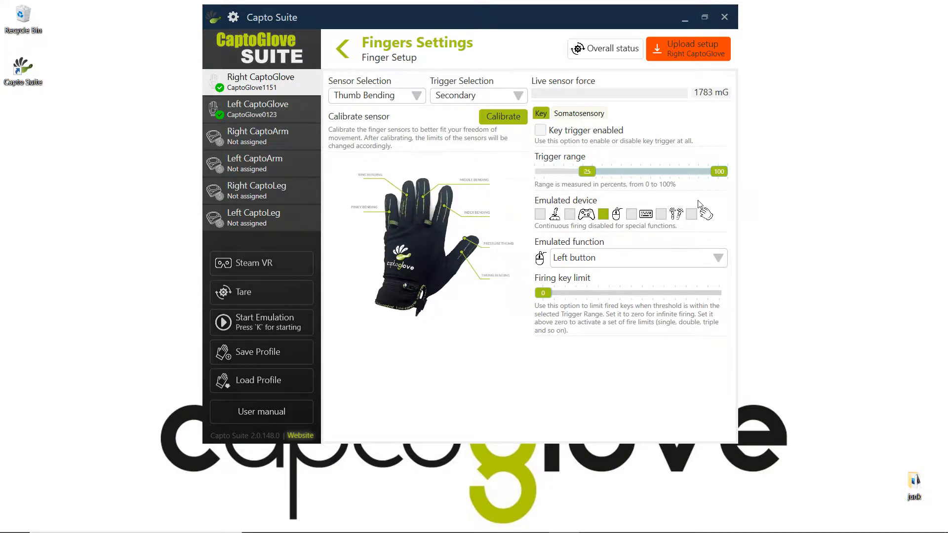
{"action": "left_click_drag", "start_coordinate": [720, 172], "coordinate": [611, 172]}
{"action": "left_click", "coordinate": [569, 131]}
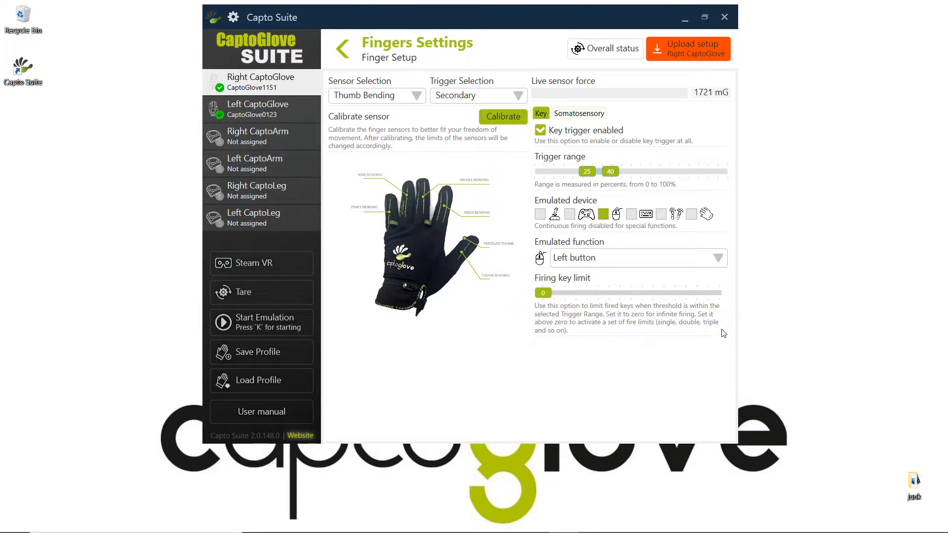
{"action": "left_click", "coordinate": [615, 261]}
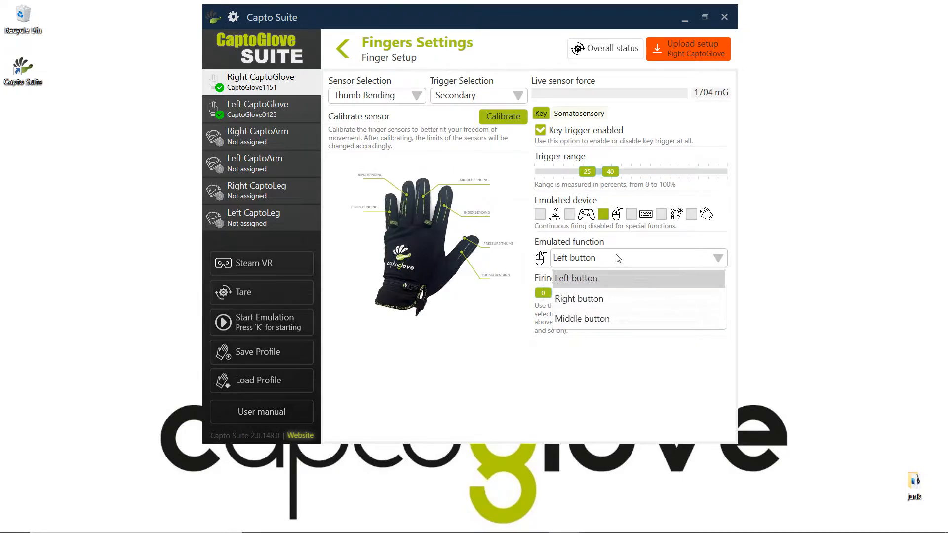
{"action": "left_click", "coordinate": [612, 279]}
Step: Set the firing key limit of Thumb Bending's Primary trigger to 0 and upload the setup to the Right CaptoGlove
{"action": "left_click", "coordinate": [456, 99]}
{"action": "left_click", "coordinate": [456, 114]}
{"action": "left_click", "coordinate": [467, 97]}
{"action": "left_click", "coordinate": [450, 114]}
{"action": "left_click", "coordinate": [385, 95]}
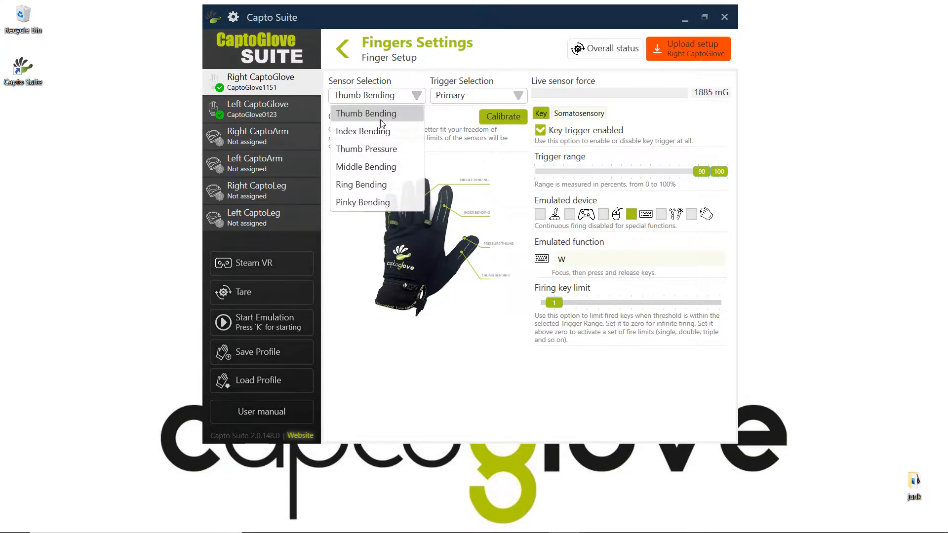
{"action": "left_click", "coordinate": [558, 303]}
{"action": "left_click_drag", "start_coordinate": [558, 302], "coordinate": [541, 303]}
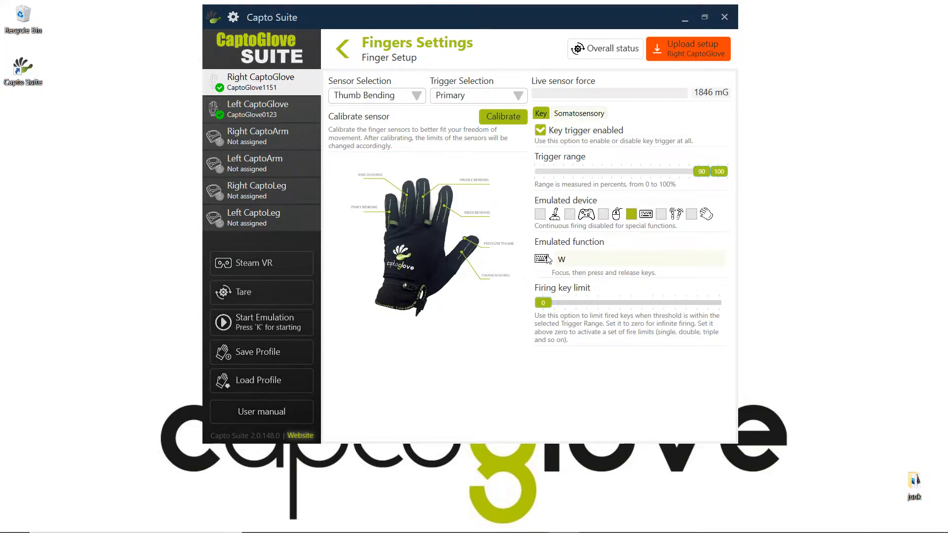
{"action": "left_click", "coordinate": [691, 54]}
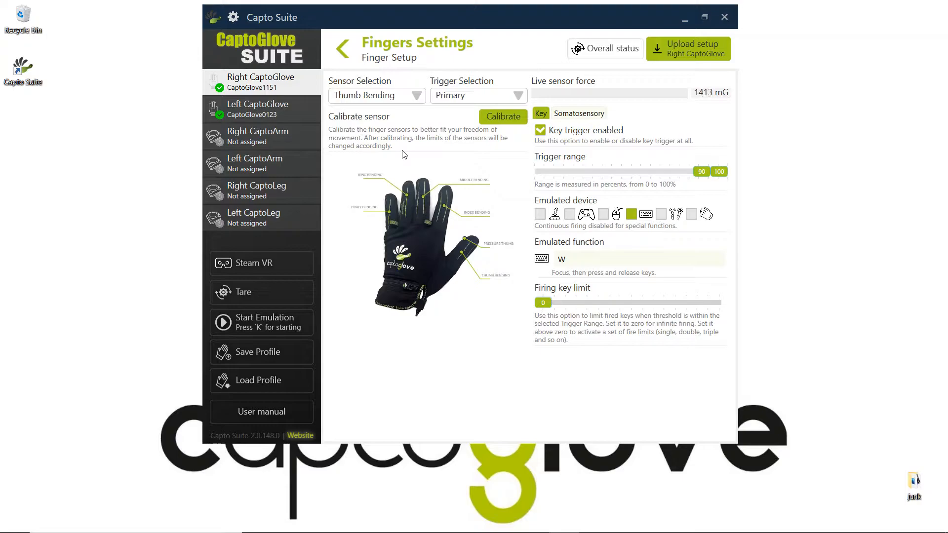
Step: Set Index Bending's Primary trigger to emulate the mouse's Left button and upload the setup to the Right CaptoGlove
{"action": "left_click", "coordinate": [381, 97]}
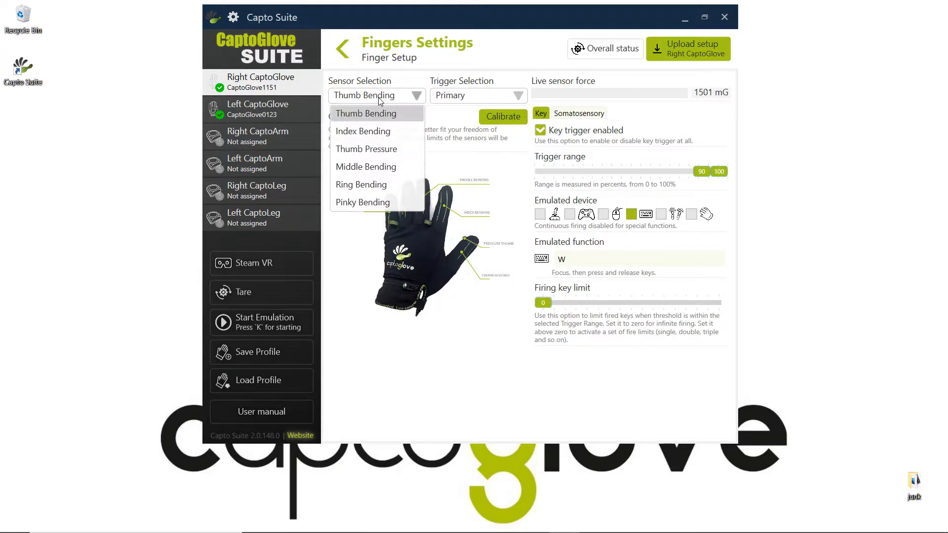
{"action": "left_click", "coordinate": [366, 131]}
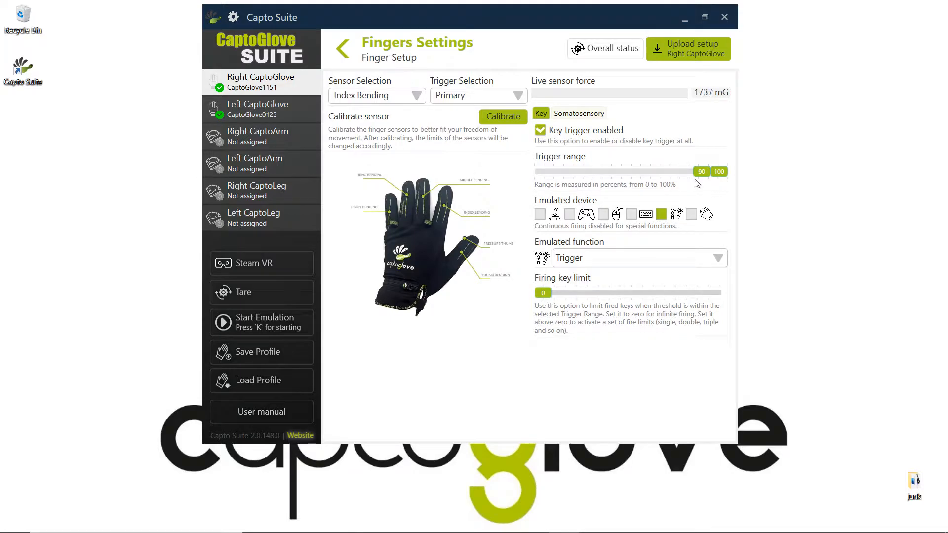
{"action": "left_click", "coordinate": [603, 214]}
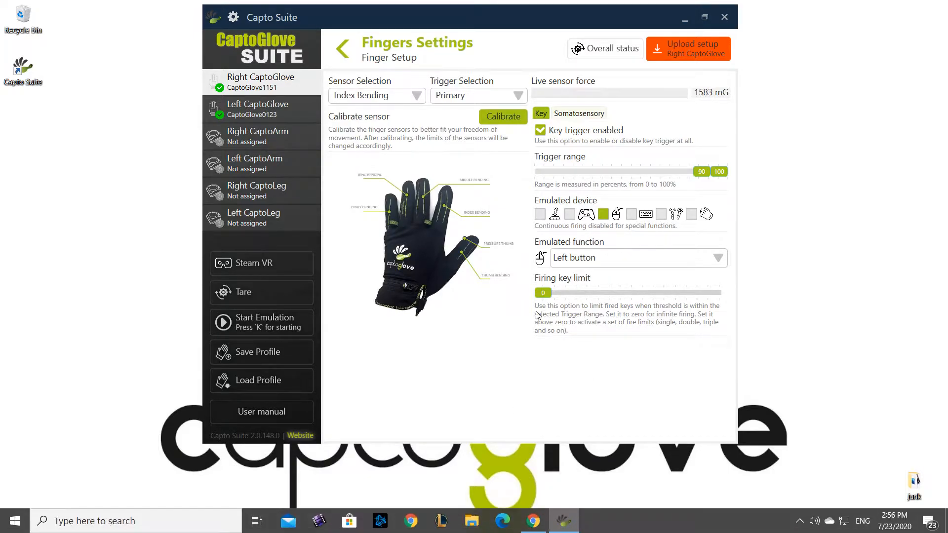
{"action": "left_click", "coordinate": [690, 46]}
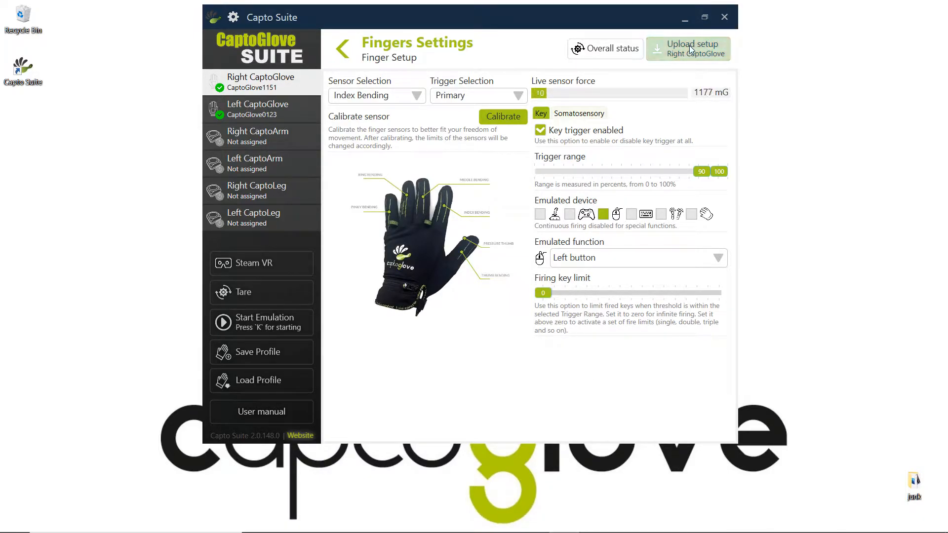
Step: Open the Primary trigger settings of the Thumb Pressure sensor
{"action": "left_click", "coordinate": [414, 95]}
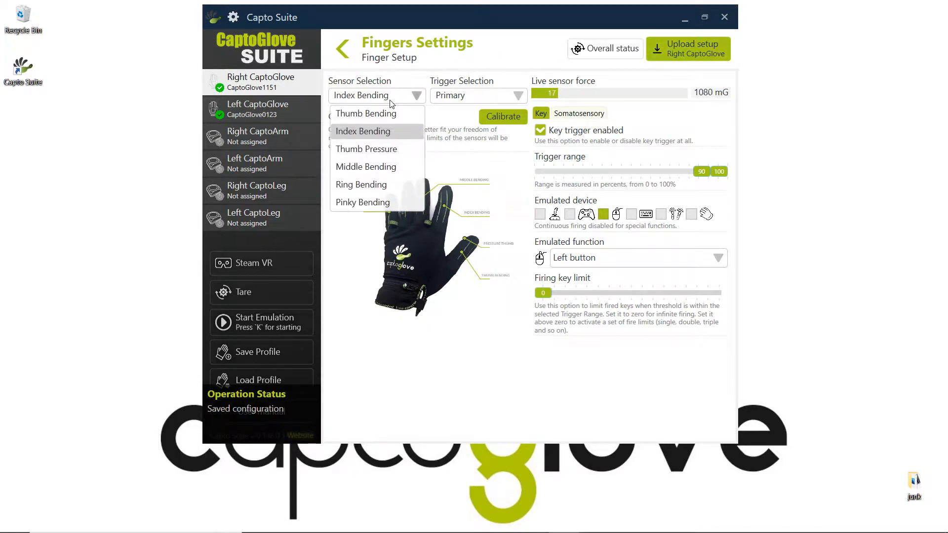
{"action": "left_click", "coordinate": [381, 151]}
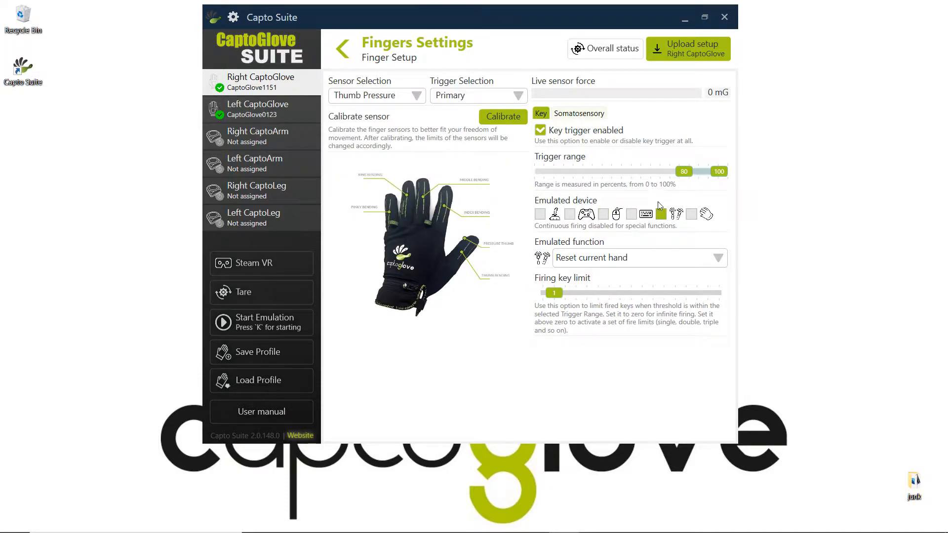
Step: Switch to the browser and review the General and Driving sections of the PUBG PC keyboard controls
{"action": "left_click", "coordinate": [535, 522]}
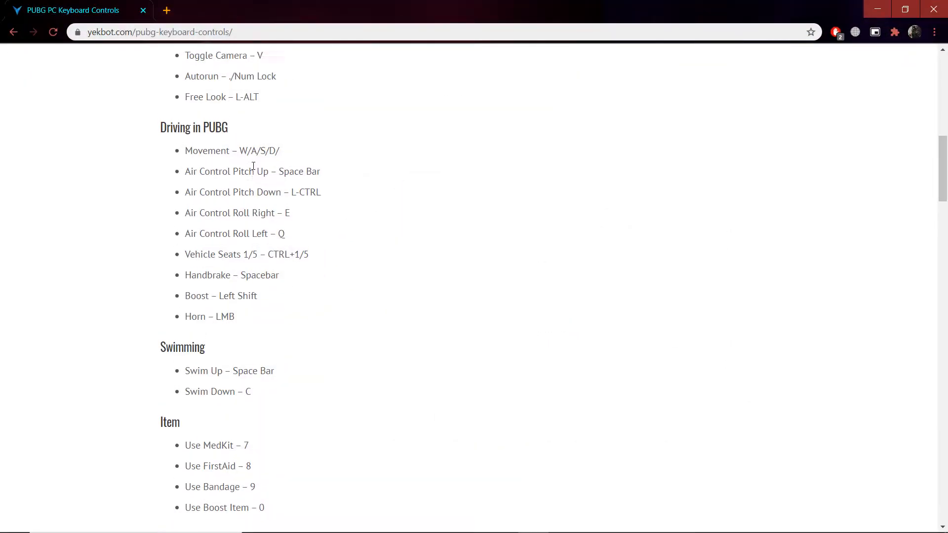
{"action": "scroll", "coordinate": [254, 169], "scroll_direction": "up", "scroll_amount": 10}
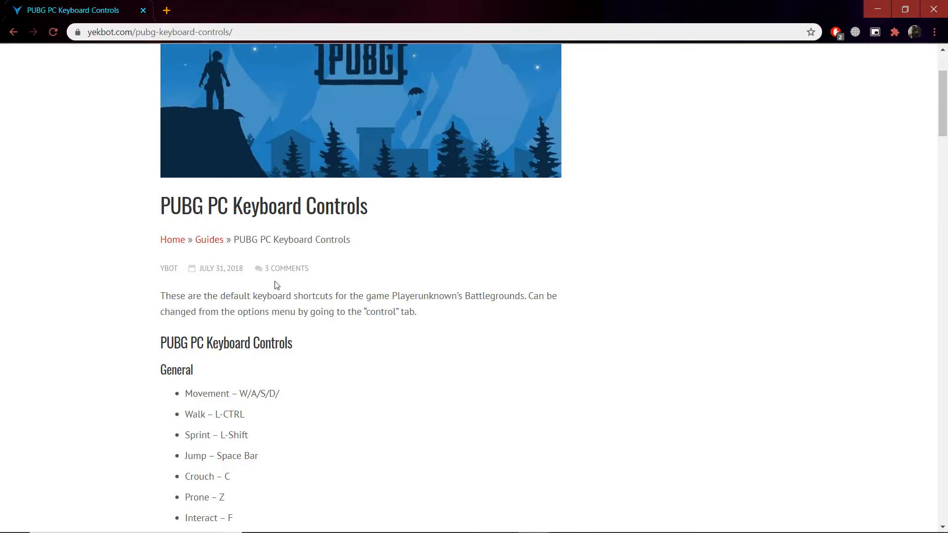
{"action": "scroll", "coordinate": [275, 284], "scroll_direction": "down", "scroll_amount": 6}
{"action": "scroll", "coordinate": [275, 283], "scroll_direction": "up", "scroll_amount": 5}
{"action": "scroll", "coordinate": [276, 281], "scroll_direction": "down", "scroll_amount": 3}
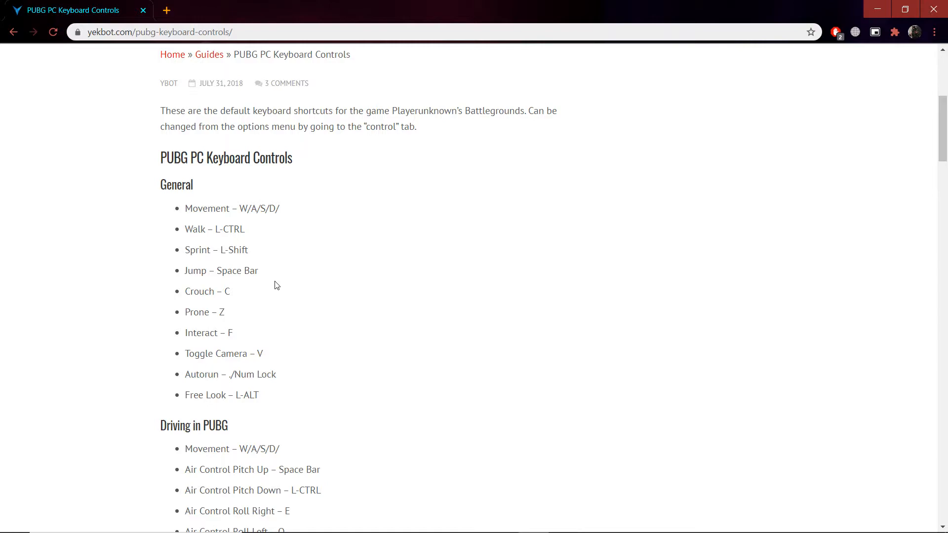
{"action": "scroll", "coordinate": [276, 285], "scroll_direction": "down", "scroll_amount": 3}
{"action": "scroll", "coordinate": [276, 282], "scroll_direction": "up", "scroll_amount": 2}
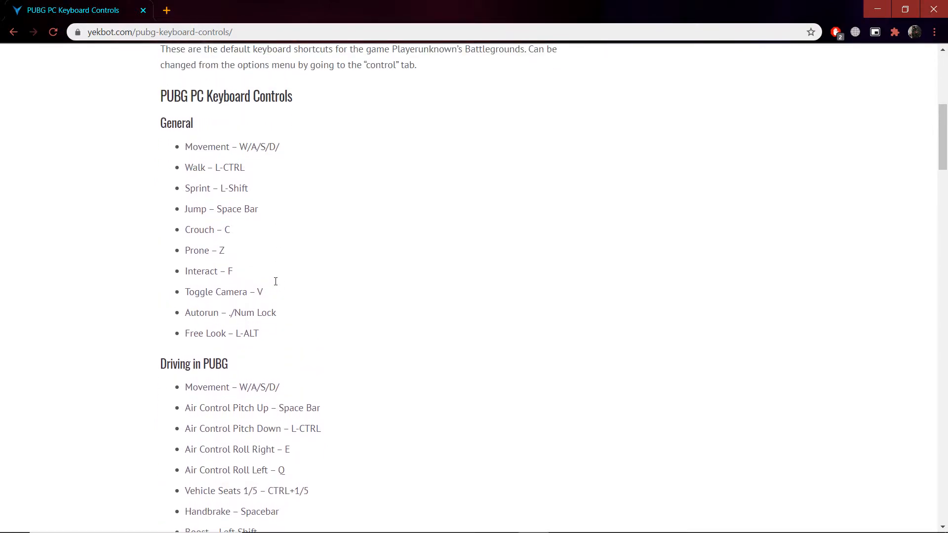
{"action": "scroll", "coordinate": [277, 285], "scroll_direction": "up", "scroll_amount": 1}
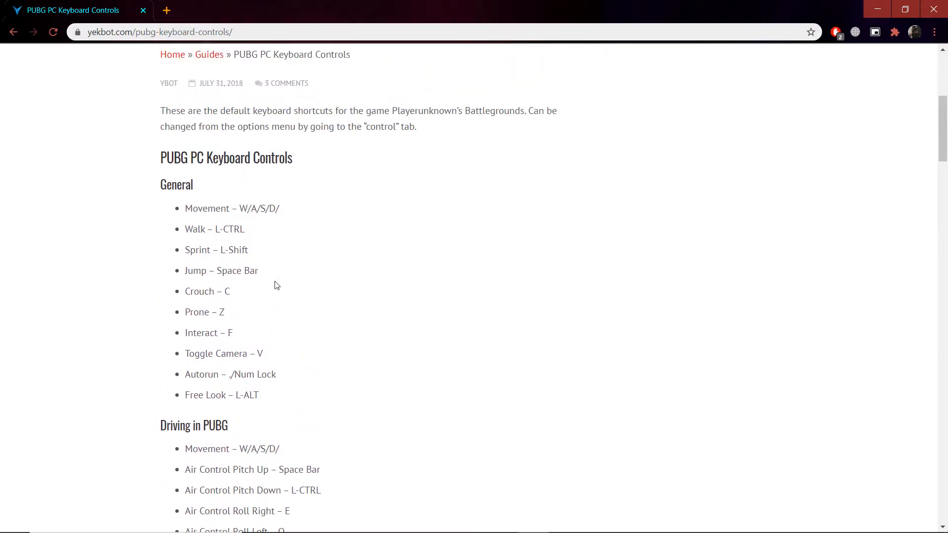
{"action": "scroll", "coordinate": [277, 285], "scroll_direction": "down", "scroll_amount": 1}
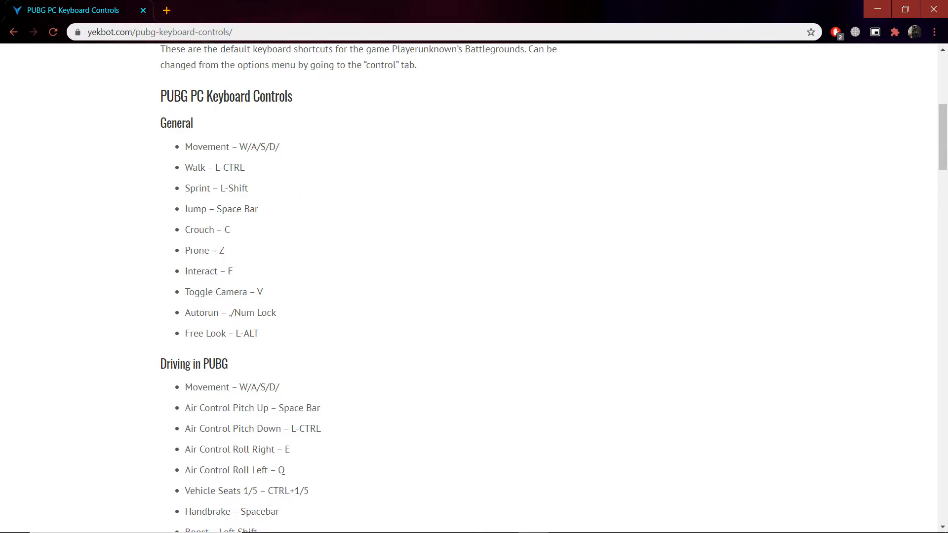
{"action": "mouse_move", "coordinate": [389, 513]}
Step: Back in Capto Suite, set Thumb Pressure's Primary trigger range to 10–100 percent, emulating the keyboard's Left Shift with a firing key limit of 0
{"action": "left_click", "coordinate": [564, 519]}
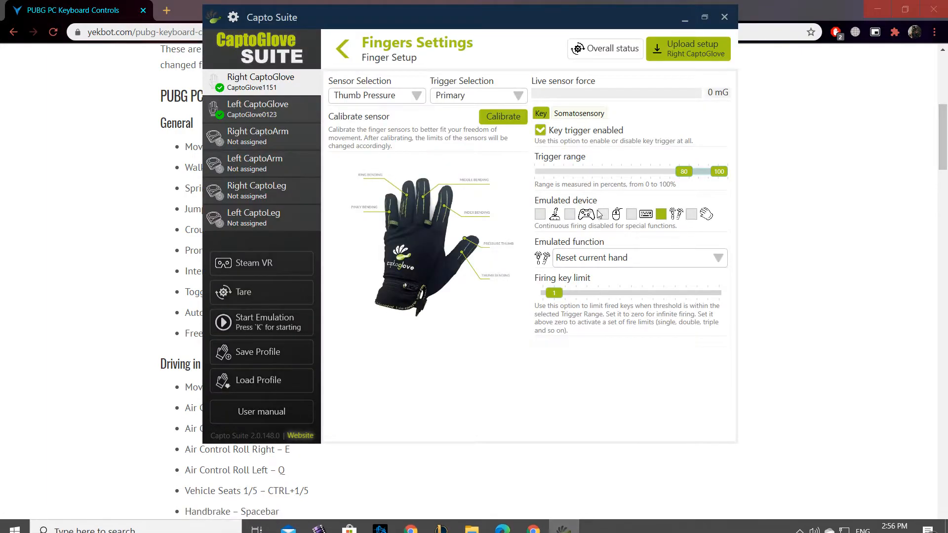
{"action": "left_click_drag", "start_coordinate": [685, 171], "coordinate": [564, 176]}
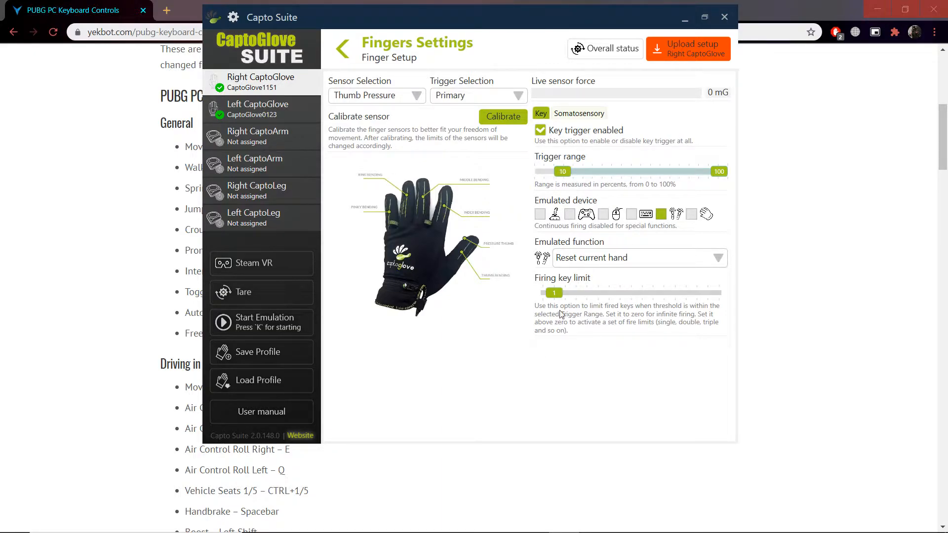
{"action": "left_click", "coordinate": [631, 213]}
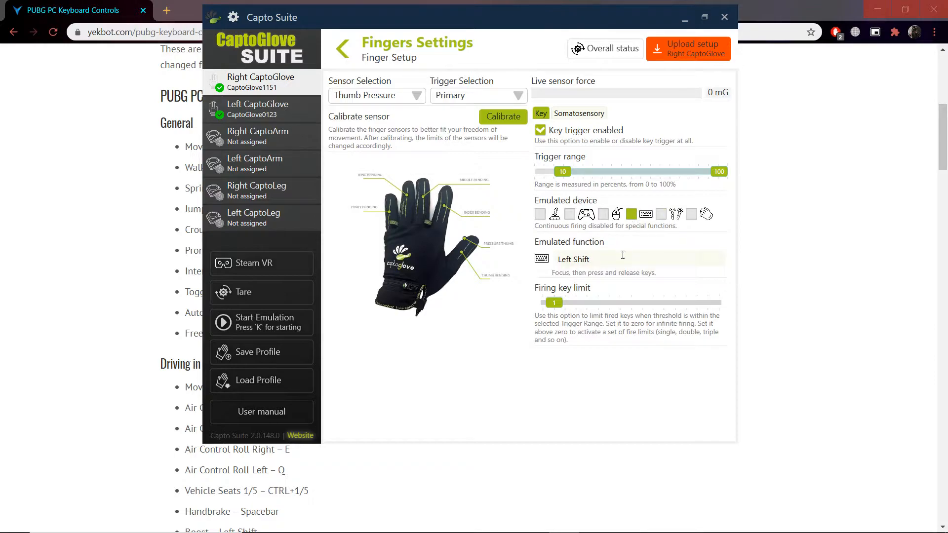
{"action": "left_click_drag", "start_coordinate": [553, 309], "coordinate": [531, 313]}
Step: Switch to the Middle Bending sensor and upload the setup to the Right CaptoGlove
{"action": "left_click", "coordinate": [396, 99]}
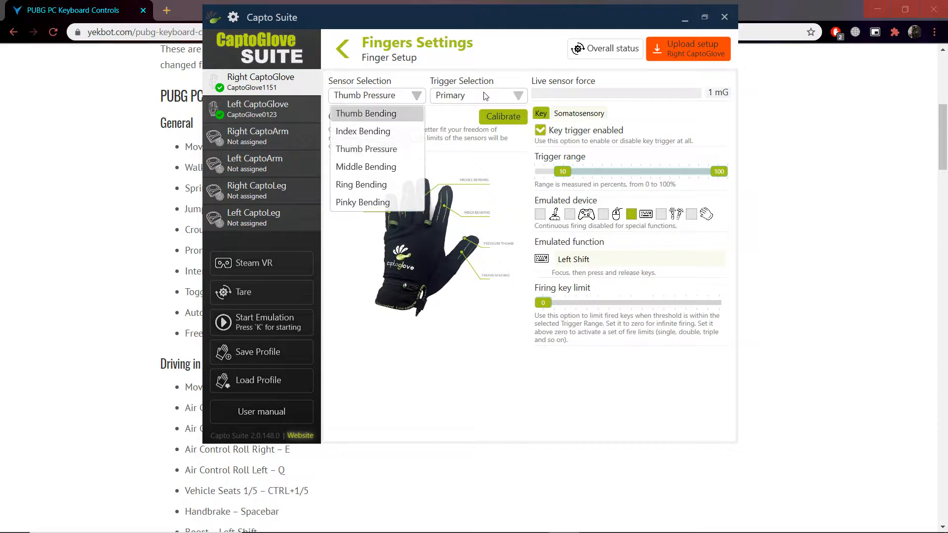
{"action": "left_click", "coordinate": [397, 166]}
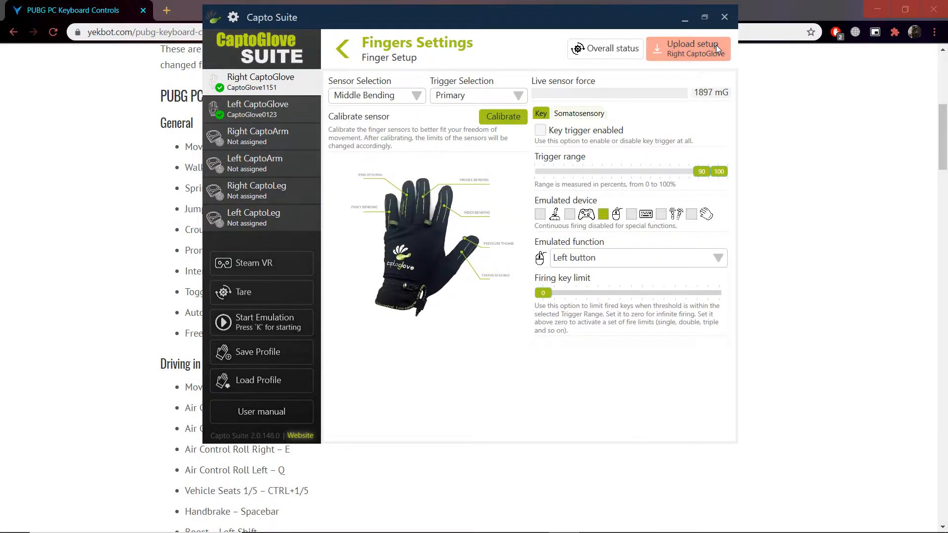
{"action": "left_click", "coordinate": [716, 45]}
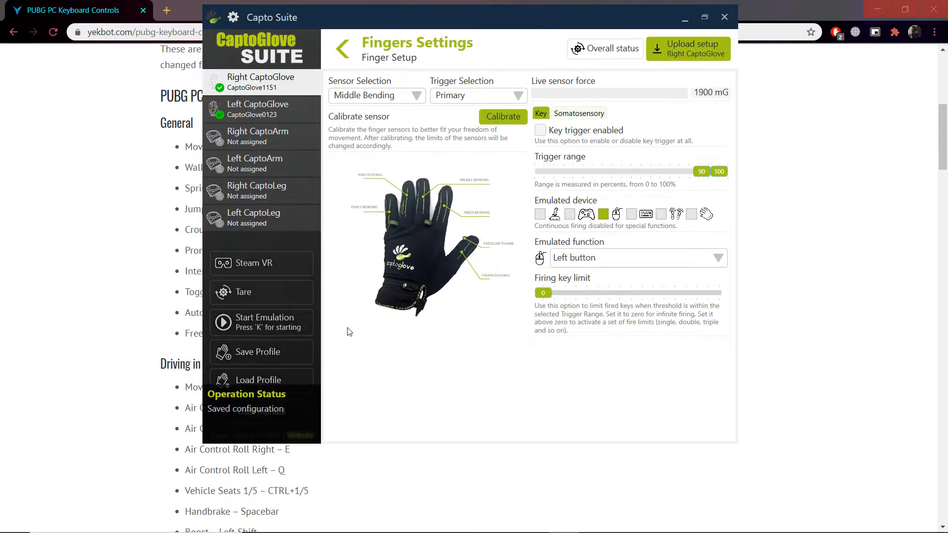
Step: Look up the key for Interact in the PUBG keyboard controls in the browser, and return to Capto Suite
{"action": "left_click", "coordinate": [32, 241]}
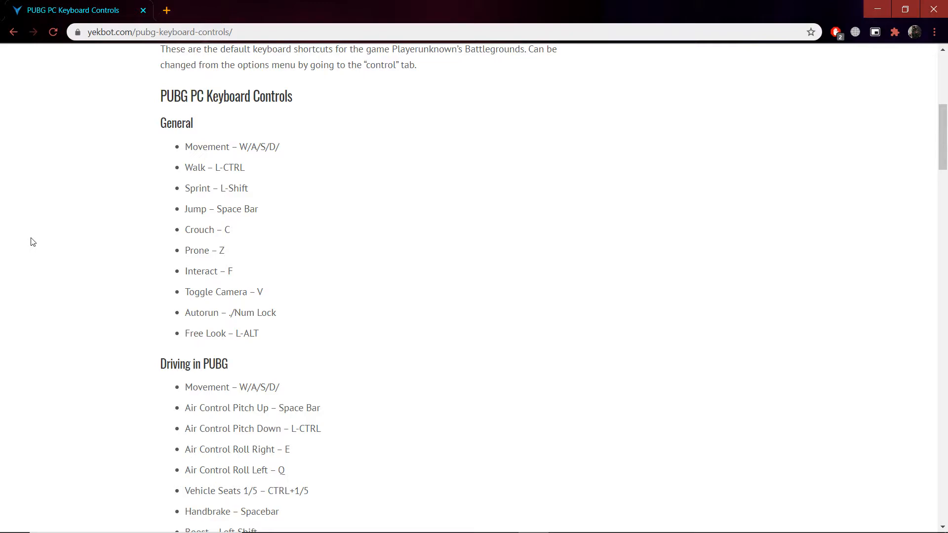
{"action": "scroll", "coordinate": [33, 242], "scroll_direction": "down", "scroll_amount": 3}
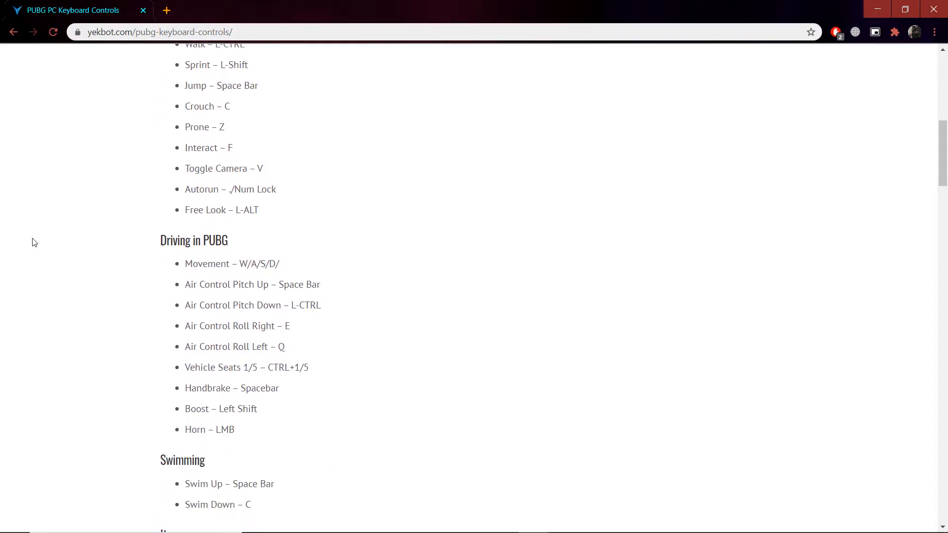
{"action": "scroll", "coordinate": [37, 242], "scroll_direction": "up", "scroll_amount": 1}
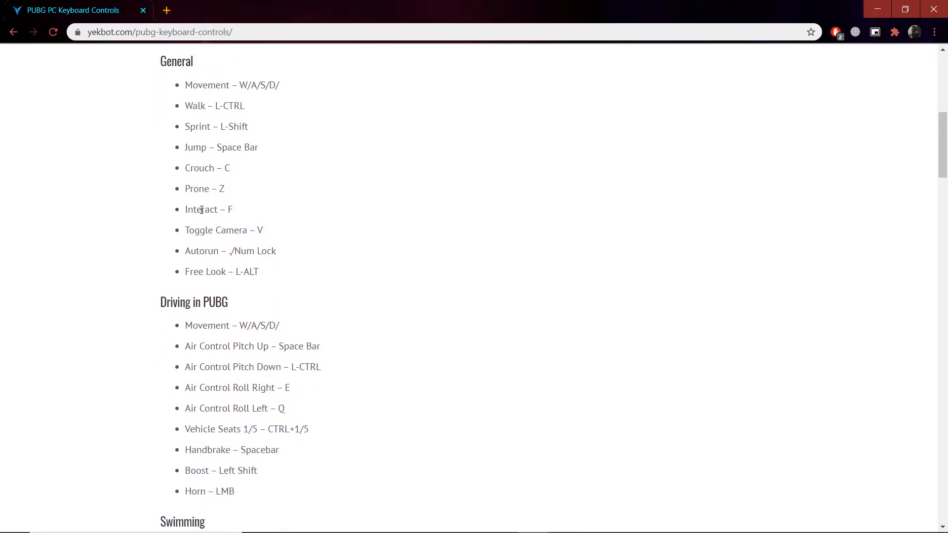
{"action": "left_click", "coordinate": [560, 523]}
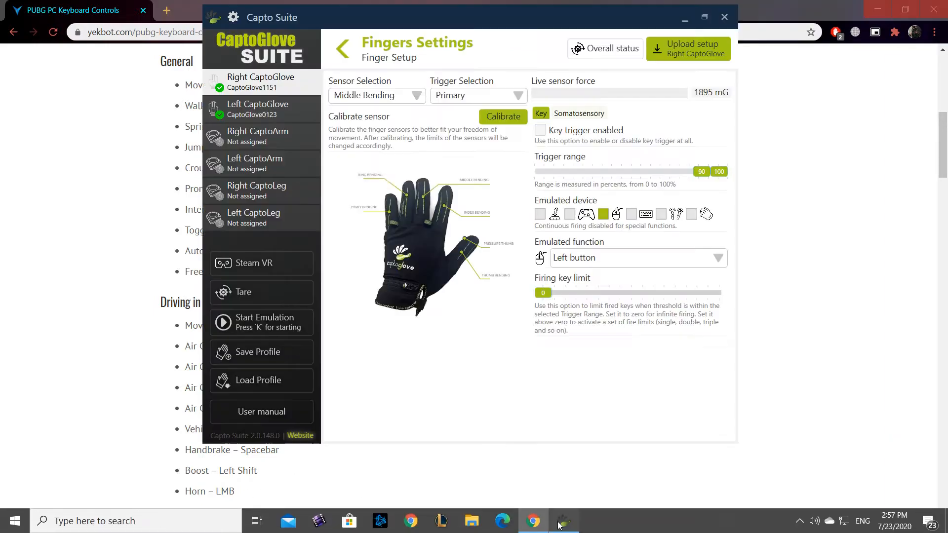
Step: Enable Middle Bending's Primary key trigger, emulating the keyboard's F key with a firing key limit of 1, and upload the setup to the Right CaptoGlove
{"action": "left_click", "coordinate": [541, 130]}
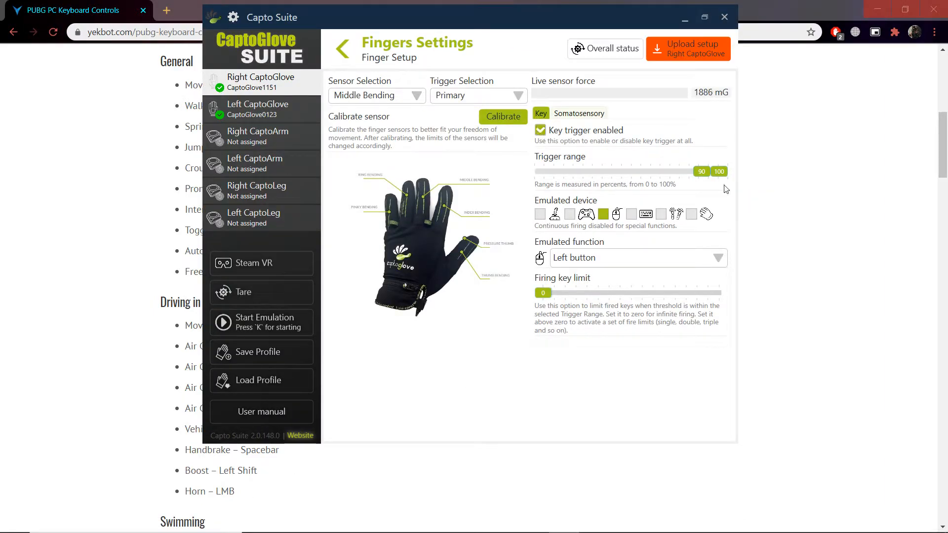
{"action": "left_click", "coordinate": [629, 214]}
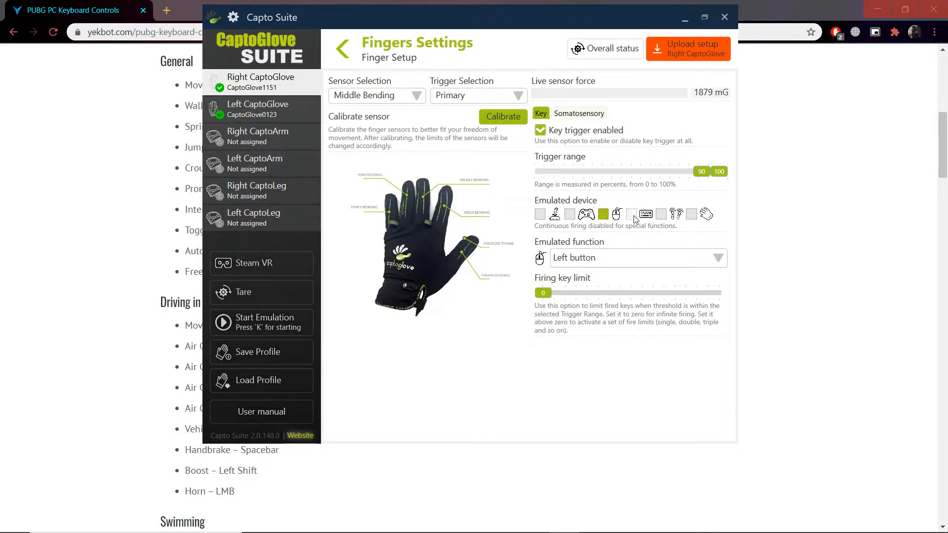
{"action": "left_click", "coordinate": [606, 258]}
{"action": "key", "text": "shift+f"}
{"action": "left_click_drag", "start_coordinate": [611, 257], "coordinate": [462, 263]}
{"action": "key", "text": "f"}
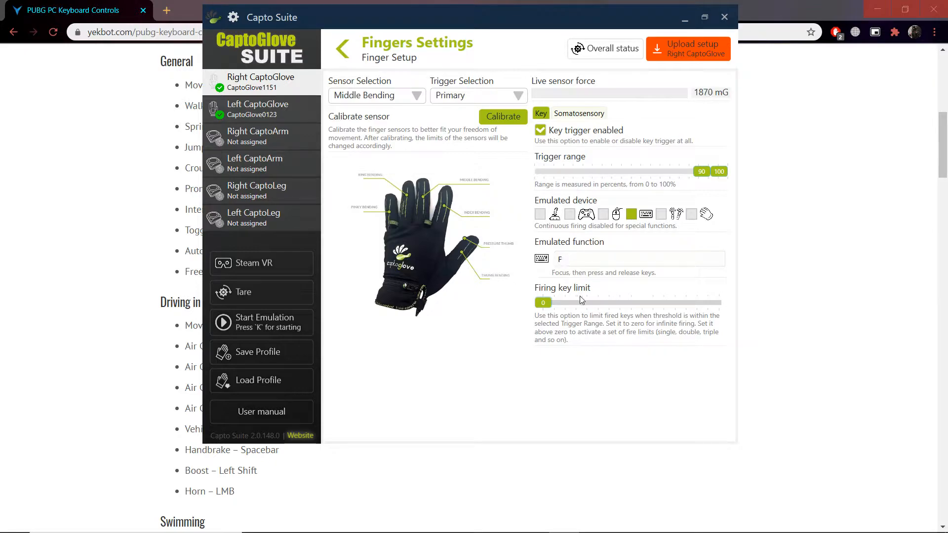
{"action": "left_click_drag", "start_coordinate": [544, 303], "coordinate": [555, 303]}
{"action": "left_click_drag", "start_coordinate": [344, 17], "coordinate": [419, 21]}
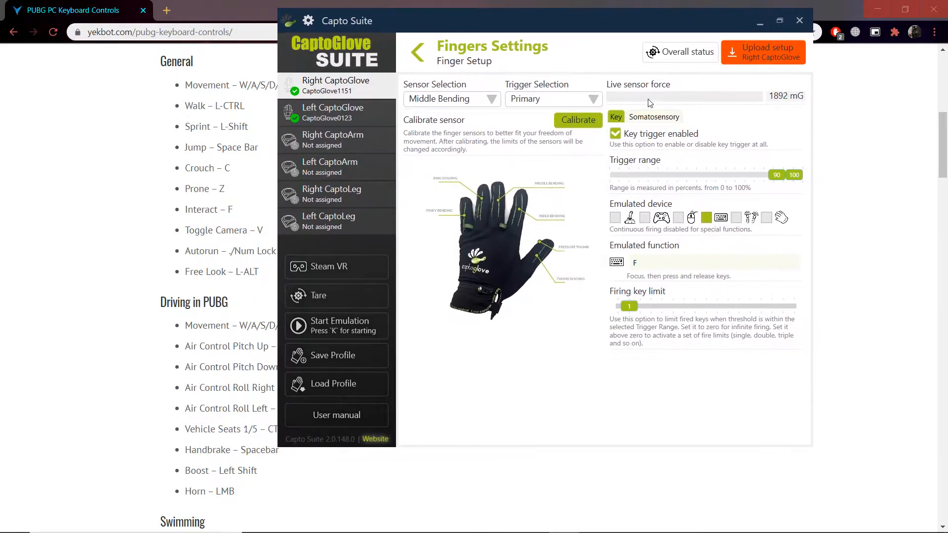
Step: Enable Ring Bending's Primary key trigger, emulating PUBG's MedKit key 7 with a firing key limit of 1, and upload the setup to the Right CaptoGlove
{"action": "left_click", "coordinate": [446, 99]}
{"action": "left_click", "coordinate": [443, 187]}
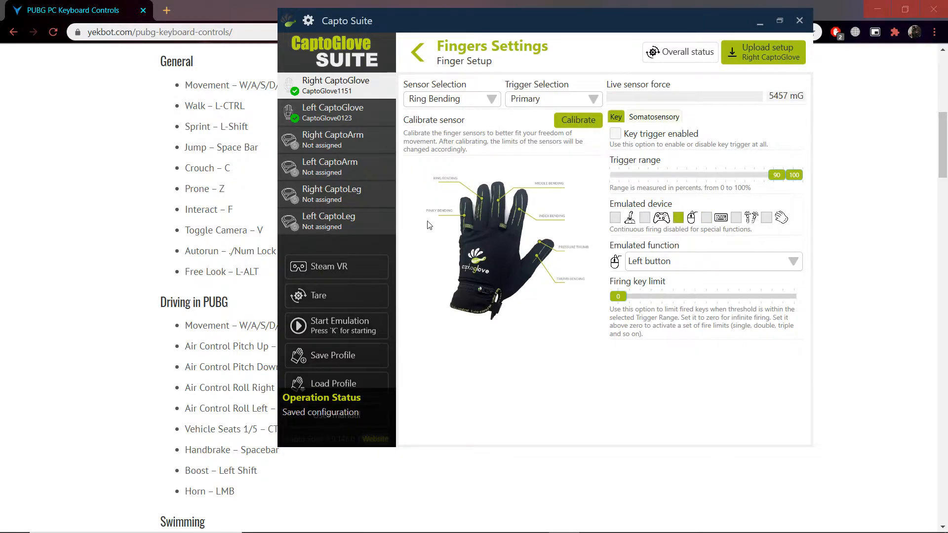
{"action": "scroll", "coordinate": [96, 469], "scroll_direction": "down", "scroll_amount": 5}
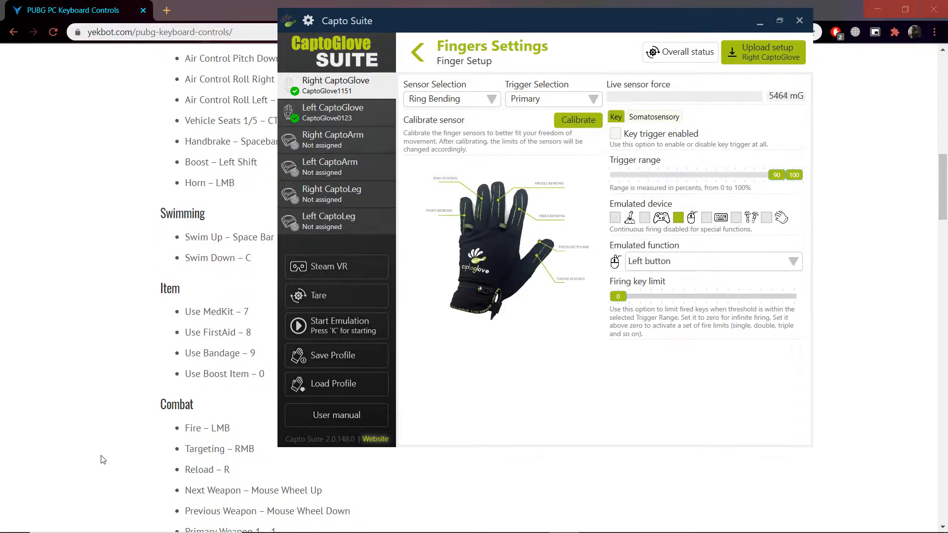
{"action": "mouse_move", "coordinate": [235, 312]}
{"action": "left_mouse_down"}
{"action": "mouse_move", "coordinate": [226, 308]}
{"action": "mouse_move", "coordinate": [251, 311]}
{"action": "left_mouse_up"}
{"action": "key", "text": "alt+Tab"}
{"action": "left_click", "coordinate": [615, 133]}
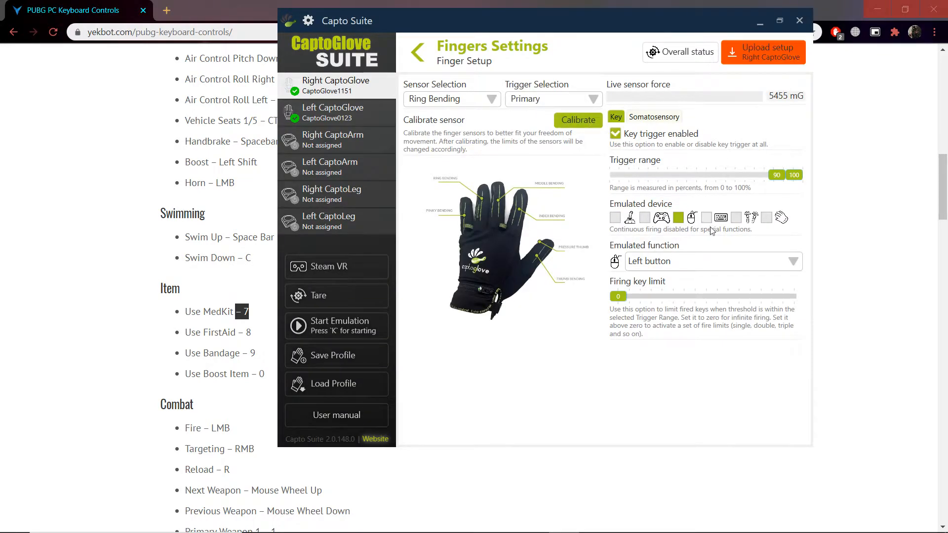
{"action": "left_click", "coordinate": [721, 217]}
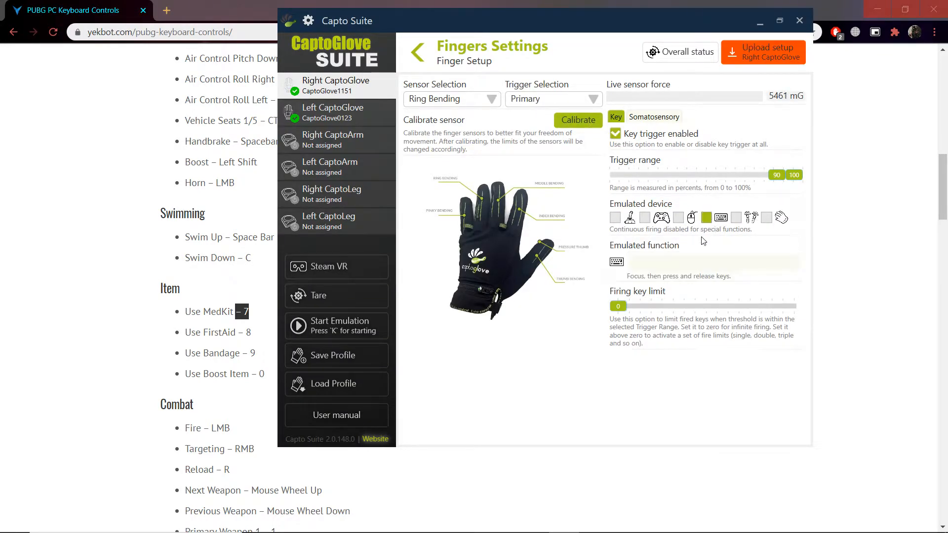
{"action": "left_click", "coordinate": [682, 263]}
{"action": "left_click", "coordinate": [763, 52]}
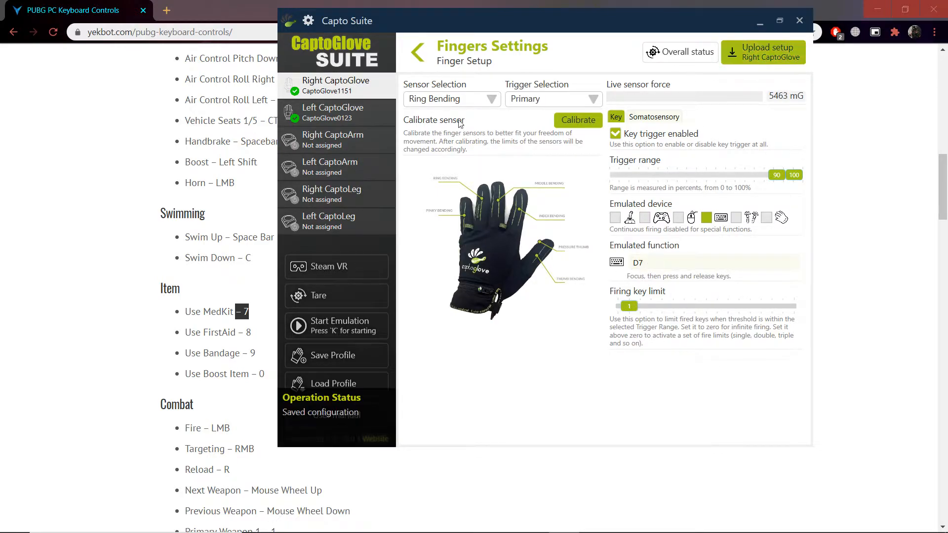
Step: Open the Pinky Bending sensor's settings and look through the PUBG controls list for further actions
{"action": "left_click", "coordinate": [491, 98]}
{"action": "left_click", "coordinate": [425, 209]}
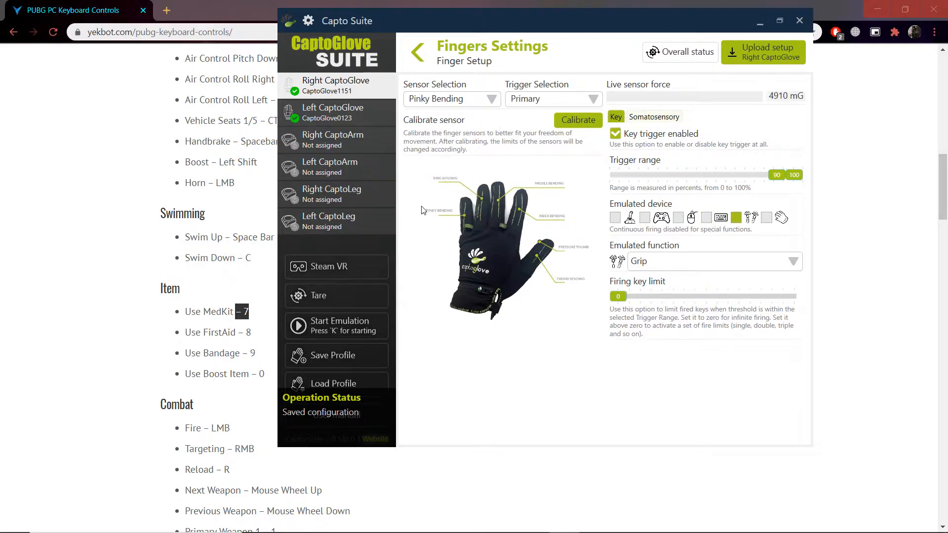
{"action": "scroll", "coordinate": [132, 310], "scroll_direction": "down", "scroll_amount": 3}
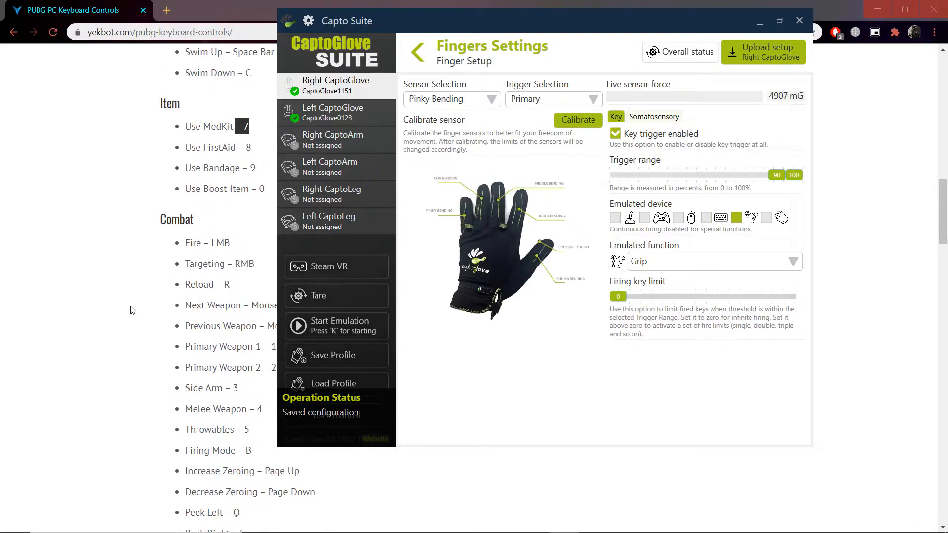
{"action": "scroll", "coordinate": [132, 311], "scroll_direction": "up", "scroll_amount": 7}
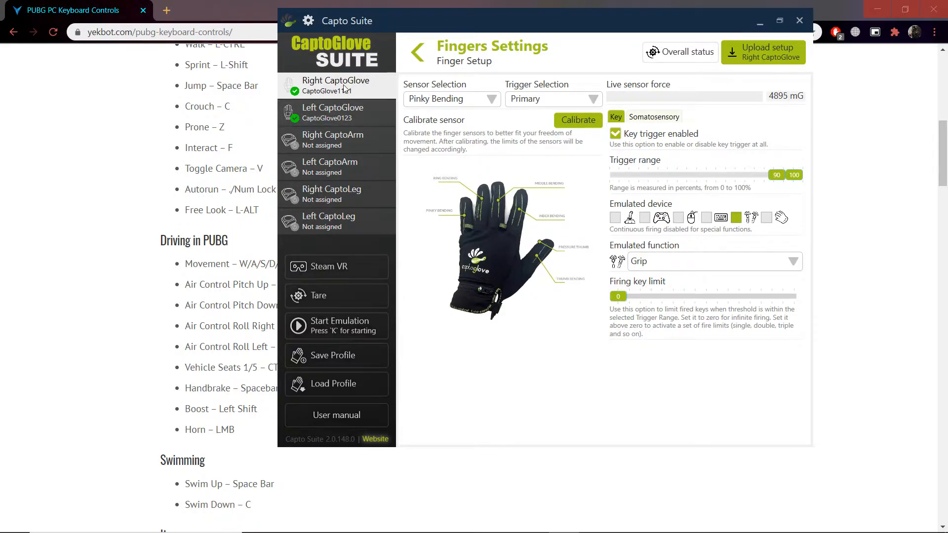
Step: Enable the Acceleration operation mode for the Right CaptoGlove and open its Acceleration setup
{"action": "left_click", "coordinate": [417, 52]}
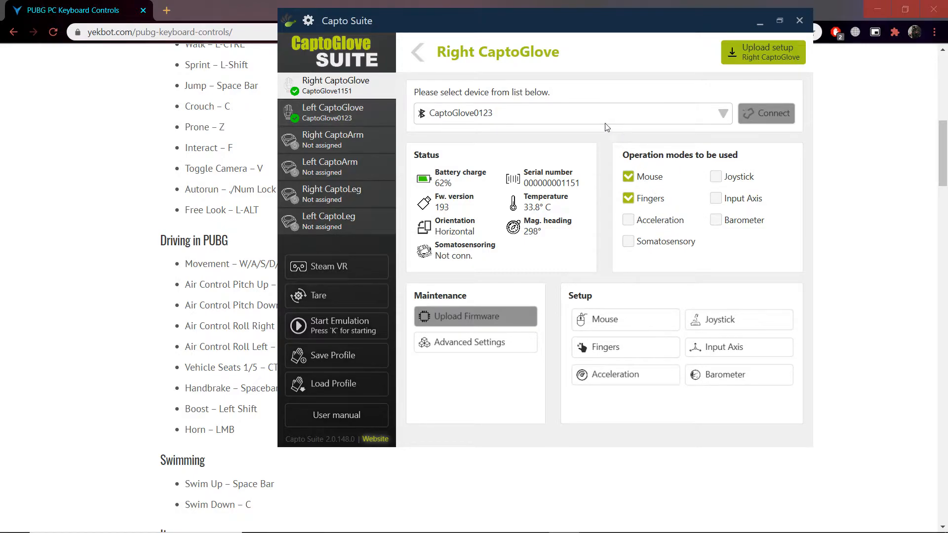
{"action": "left_click_drag", "start_coordinate": [501, 34], "coordinate": [497, 75]}
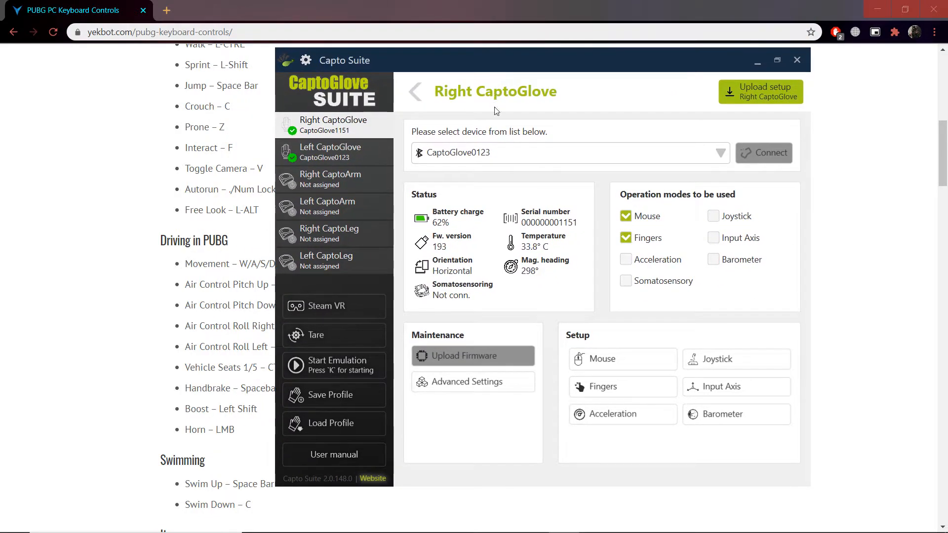
{"action": "left_click", "coordinate": [649, 259]}
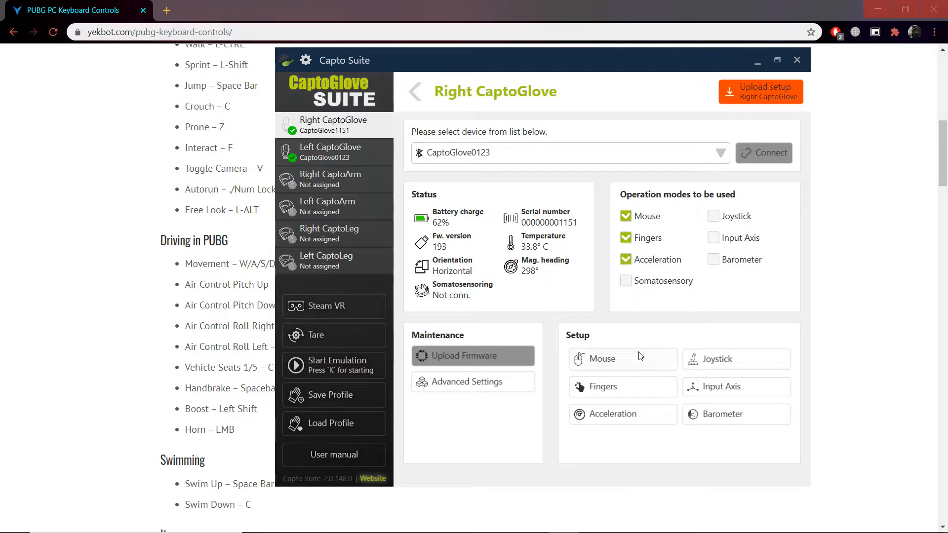
{"action": "left_click", "coordinate": [599, 419]}
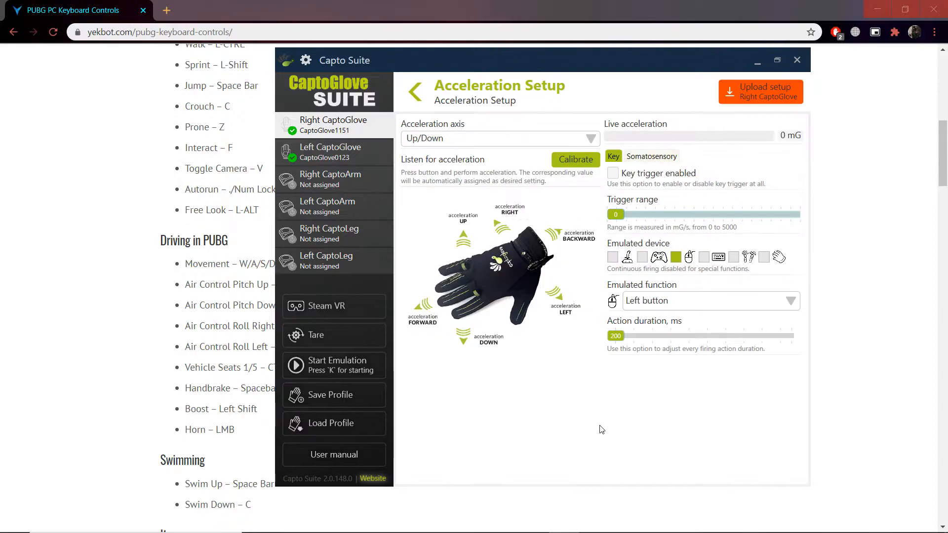
Step: Enable the key trigger for the Up/Down acceleration axis with a trigger range starting at 2087 mG/s
{"action": "left_click", "coordinate": [474, 144]}
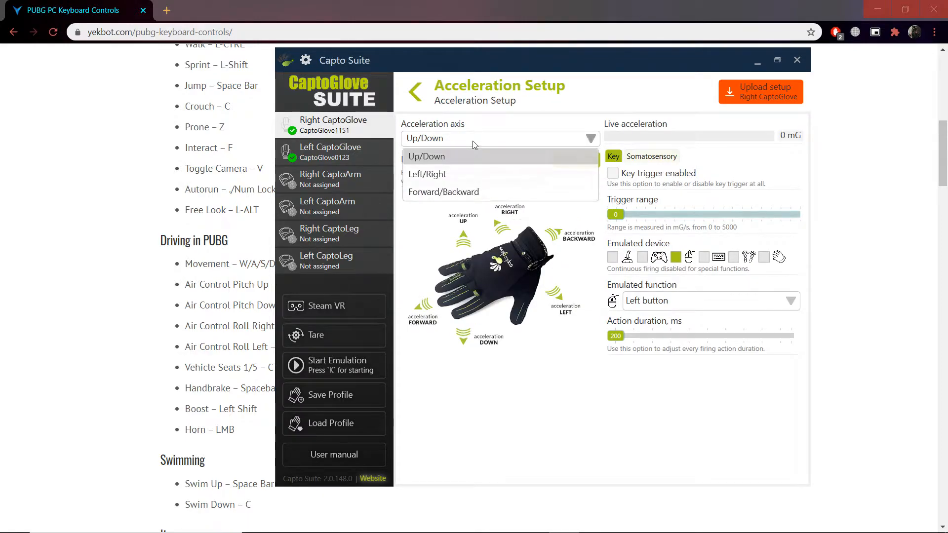
{"action": "left_click", "coordinate": [447, 156]}
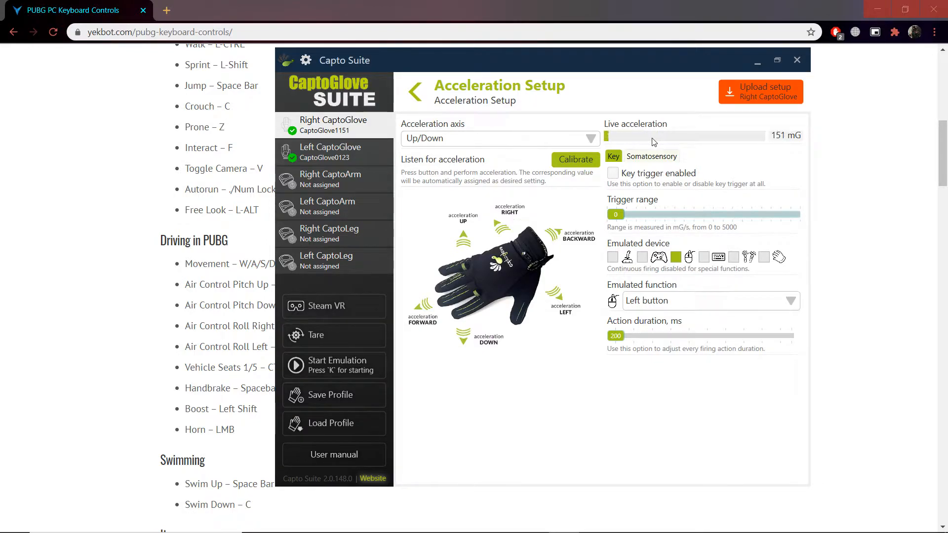
{"action": "left_click", "coordinate": [613, 173]}
{"action": "left_click_drag", "start_coordinate": [622, 216], "coordinate": [723, 214]}
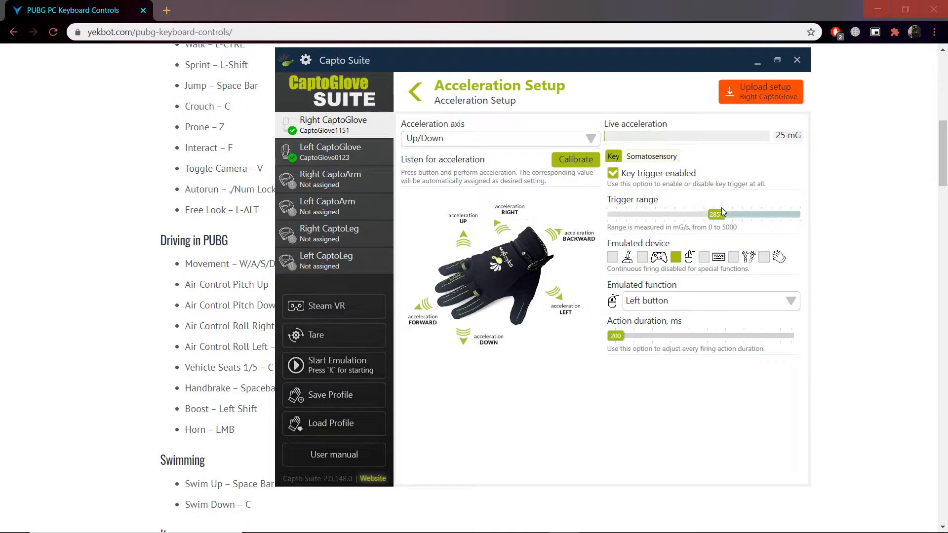
{"action": "left_click_drag", "start_coordinate": [722, 211], "coordinate": [690, 217]}
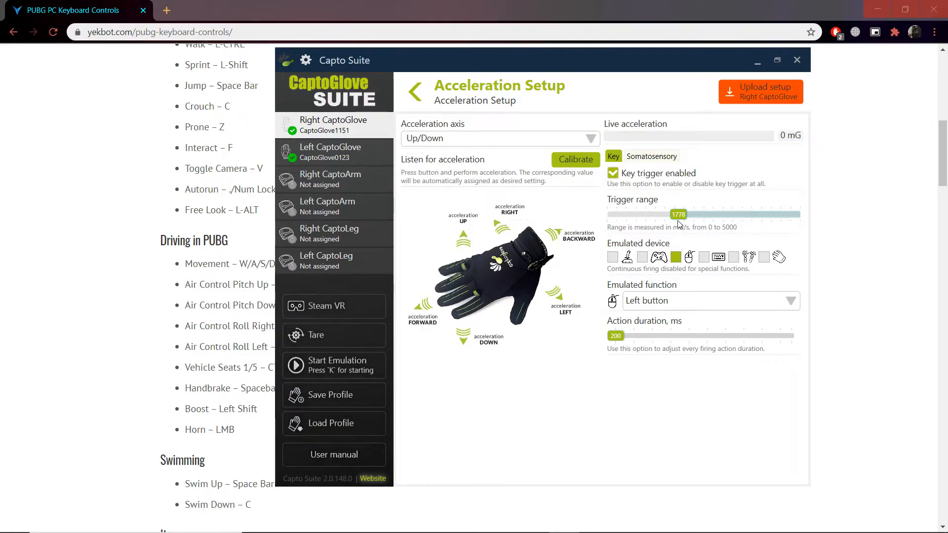
{"action": "left_click_drag", "start_coordinate": [679, 216], "coordinate": [691, 217]}
Step: Make Up/Down acceleration emulate the keyboard's R key with a 200 ms action duration, and upload the setup to the Right CaptoGlove
{"action": "left_click", "coordinate": [704, 257]}
{"action": "left_click", "coordinate": [665, 302]}
{"action": "key", "text": "shift+r"}
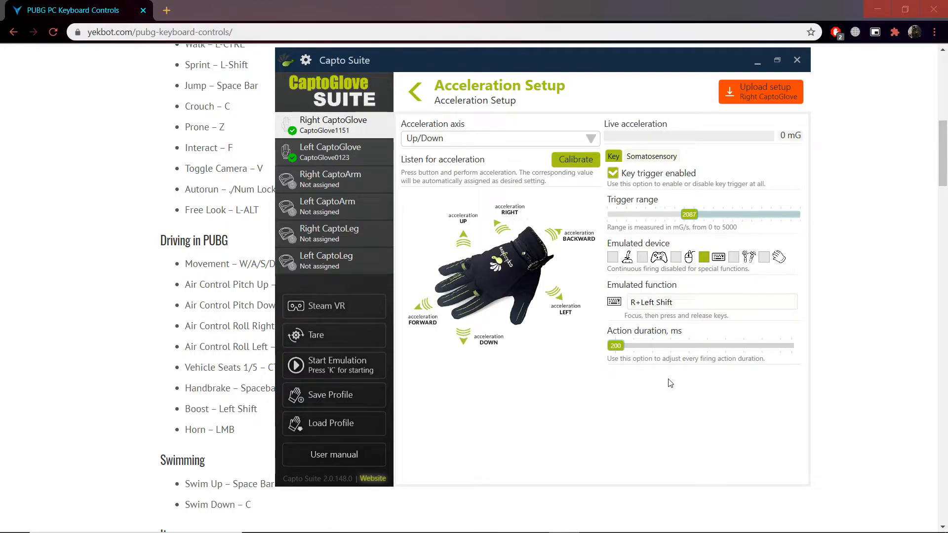
{"action": "key", "text": "r"}
{"action": "left_click_drag", "start_coordinate": [618, 345], "coordinate": [611, 346]}
{"action": "left_click", "coordinate": [795, 94]}
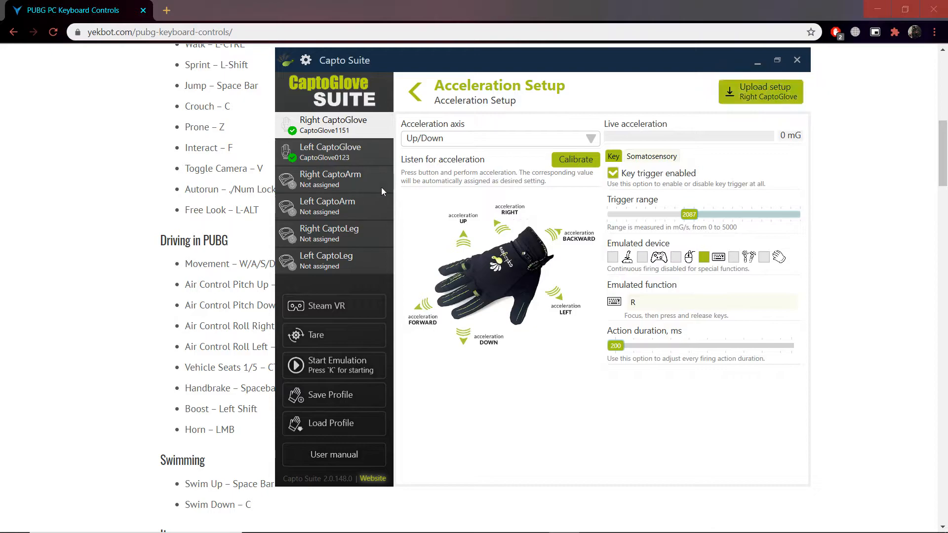
Step: Enable the Barometer operation mode for the Right CaptoGlove, upload the setup, and open the Barometer settings
{"action": "left_click", "coordinate": [416, 92]}
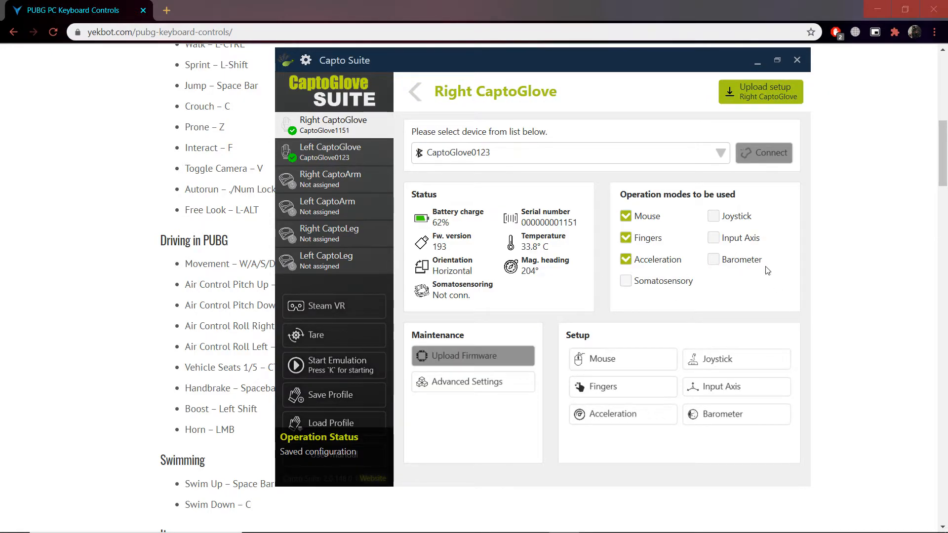
{"action": "left_click", "coordinate": [714, 260]}
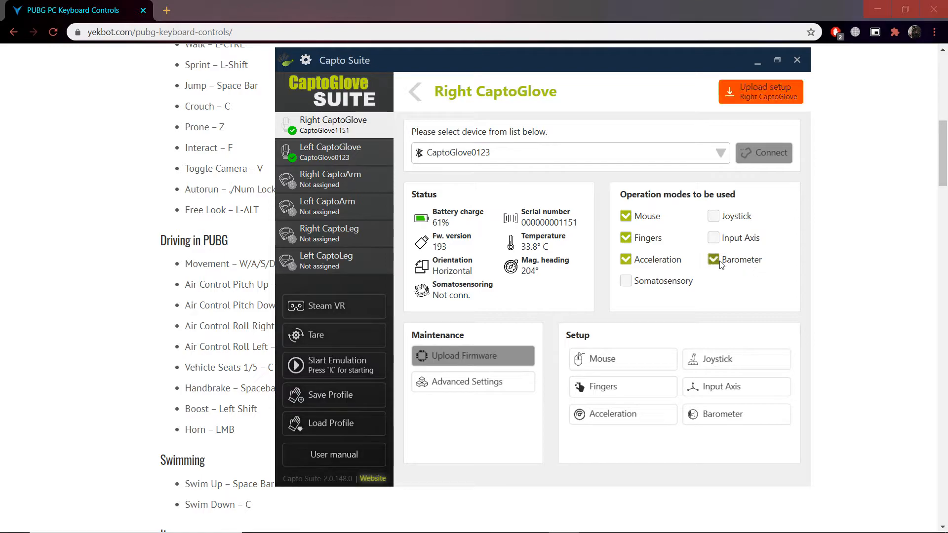
{"action": "left_click", "coordinate": [753, 90]}
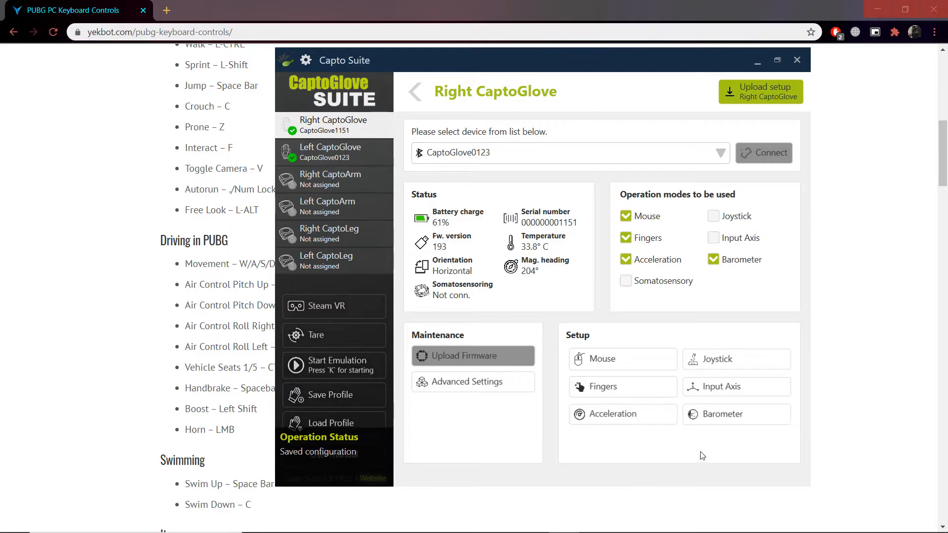
{"action": "left_click", "coordinate": [741, 414]}
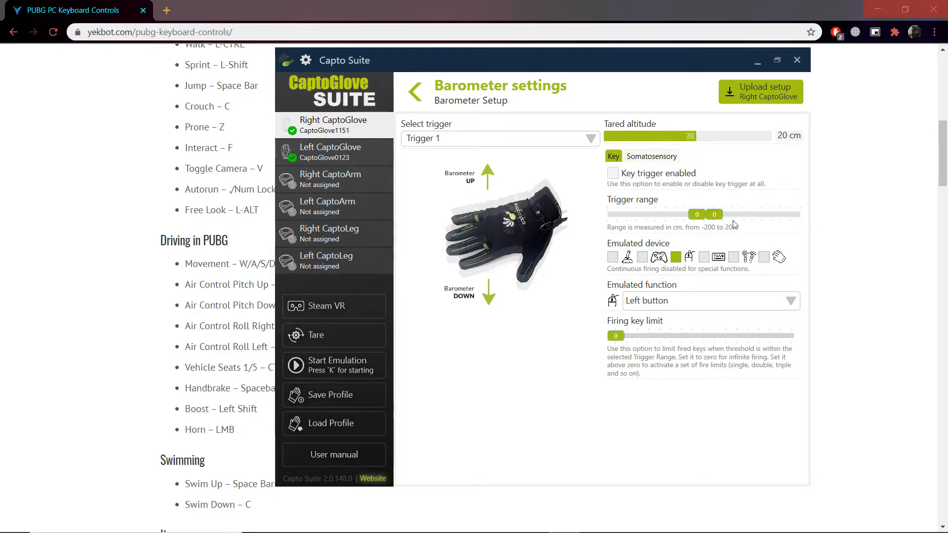
Step: Enable Barometer Trigger 1 with a range of 36 to 60 cm, emulating the mouse's Right button, and upload the setup to the Right CaptoGlove
{"action": "left_click_drag", "start_coordinate": [717, 217], "coordinate": [731, 215]}
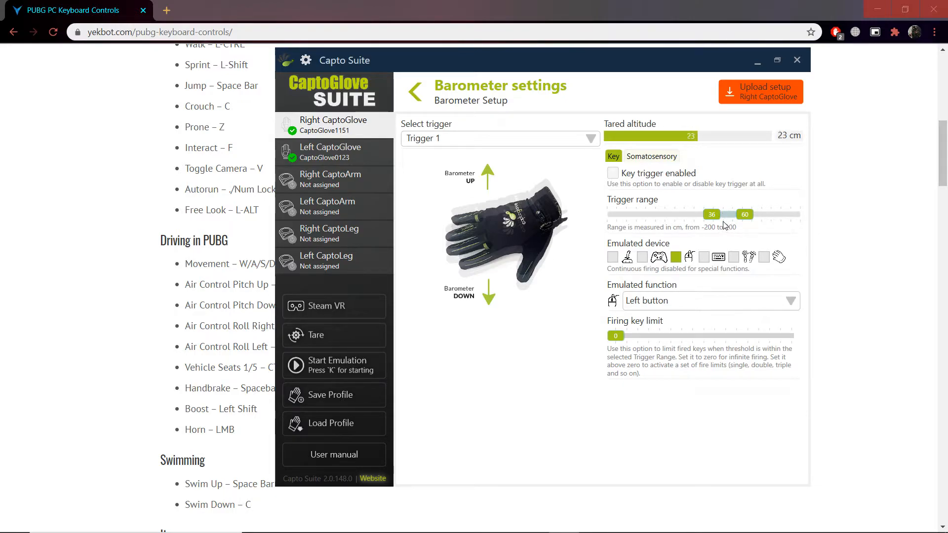
{"action": "left_click", "coordinate": [696, 303]}
{"action": "left_click", "coordinate": [656, 346]}
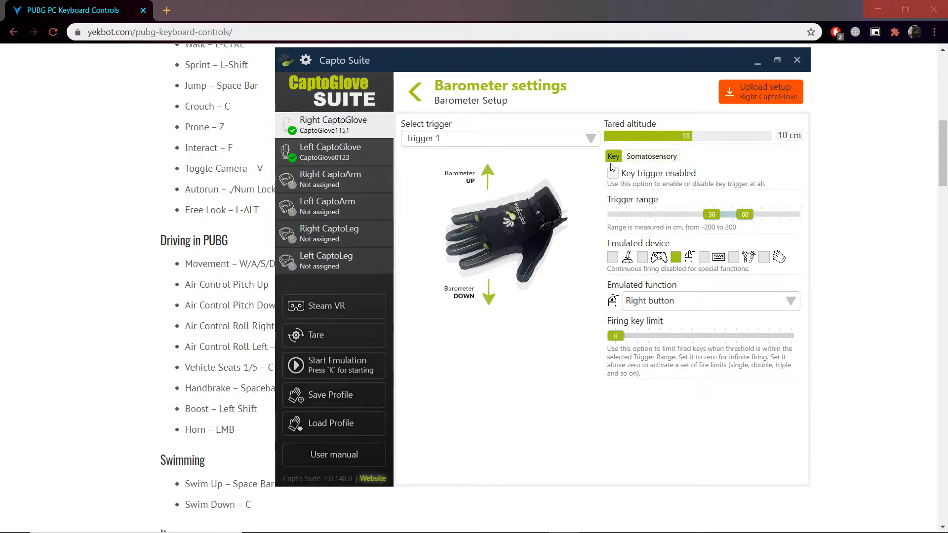
{"action": "left_click", "coordinate": [784, 94]}
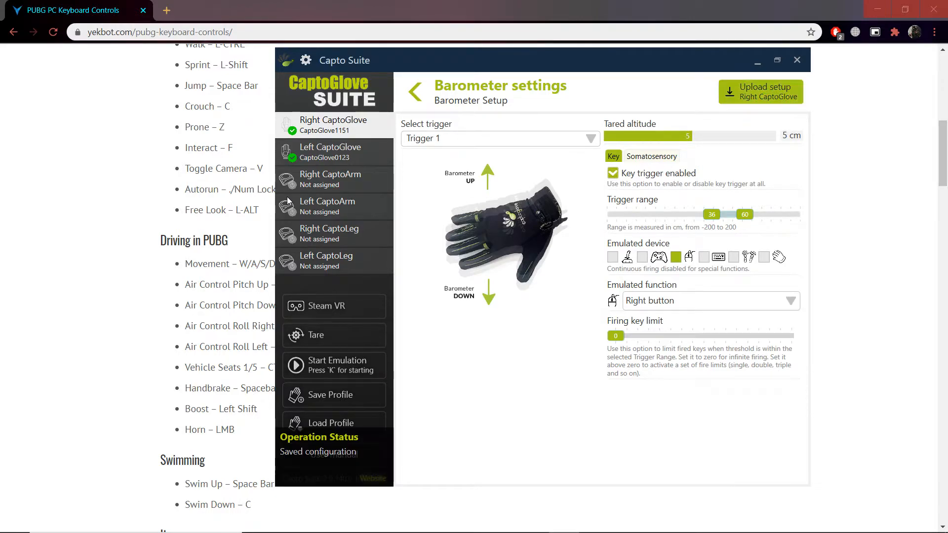
{"action": "left_click", "coordinate": [406, 94]}
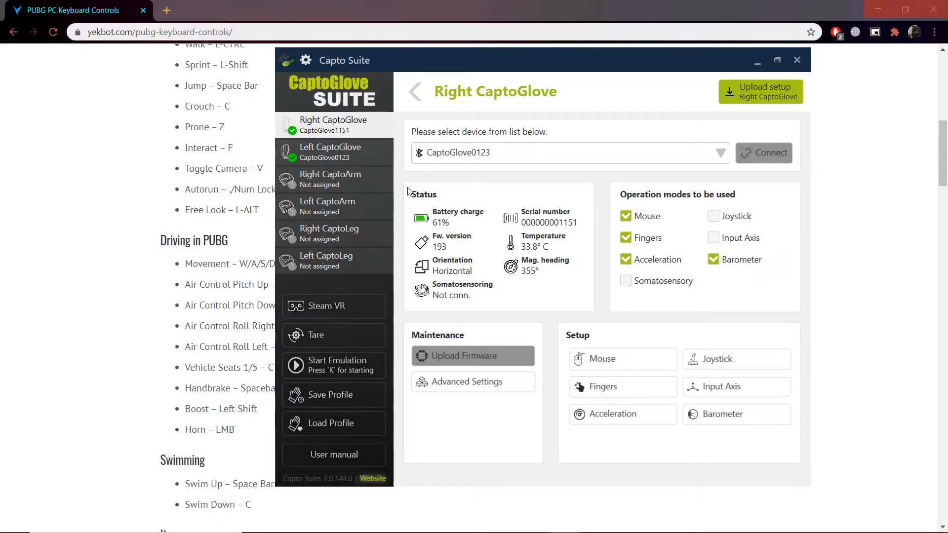
Step: Enable the Fingers and Input Axis operation modes for the Left CaptoGlove, upload the setup, and open the Input Axis setup
{"action": "left_click", "coordinate": [345, 159]}
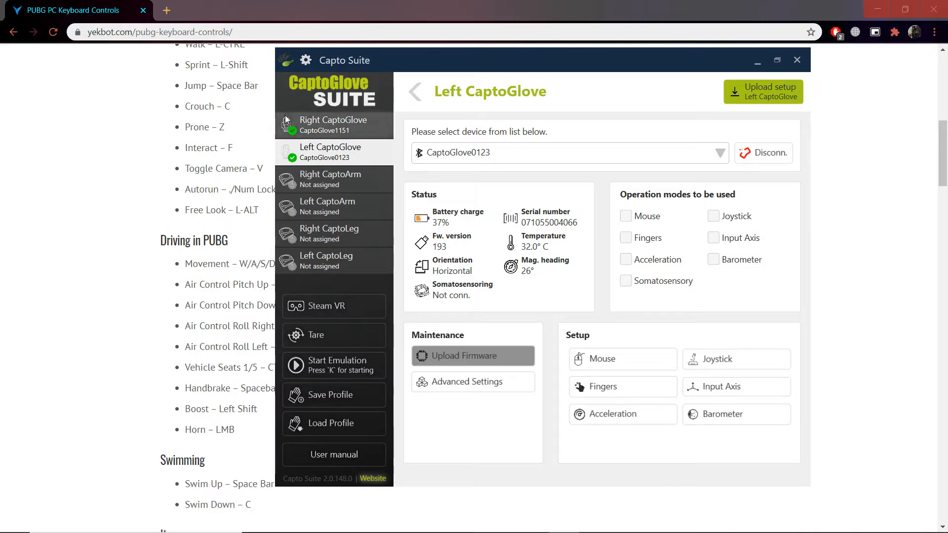
{"action": "left_click", "coordinate": [652, 241]}
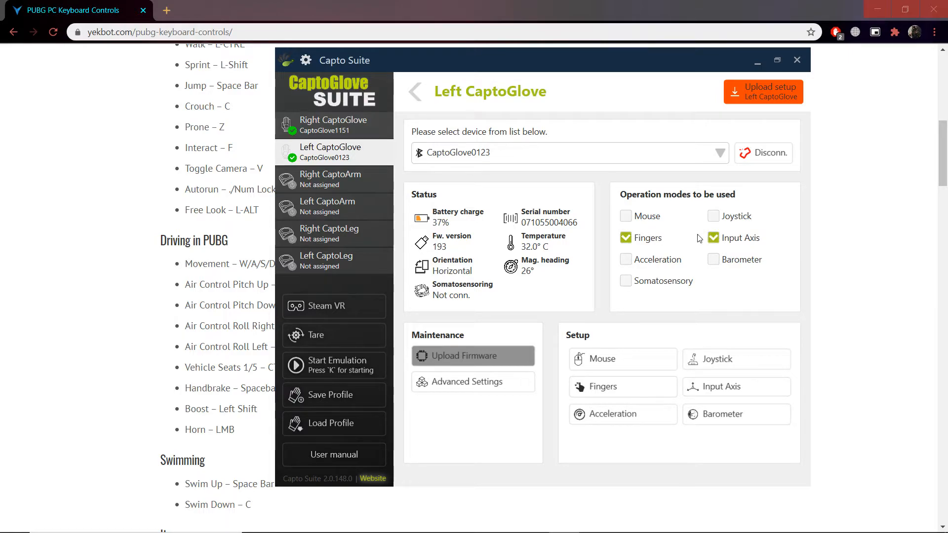
{"action": "left_click", "coordinate": [764, 92]}
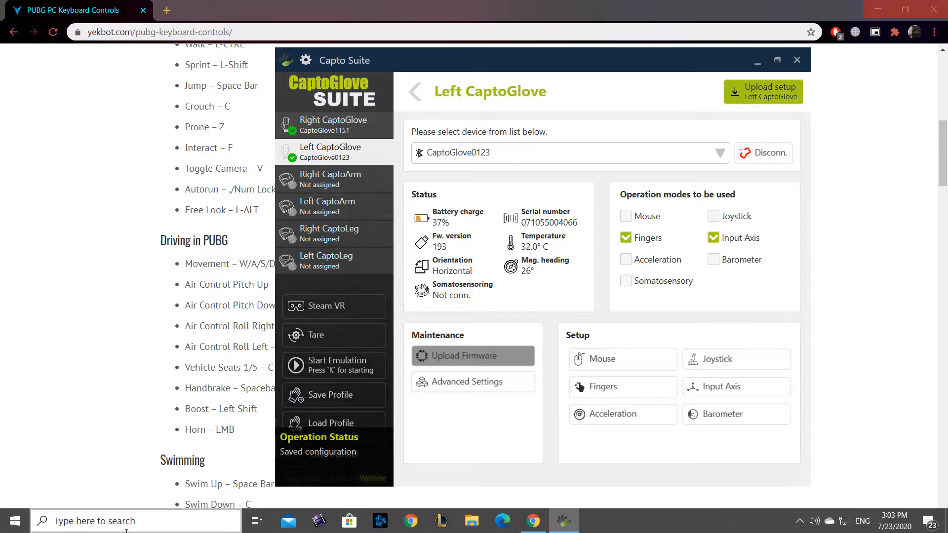
{"action": "left_click", "coordinate": [726, 389]}
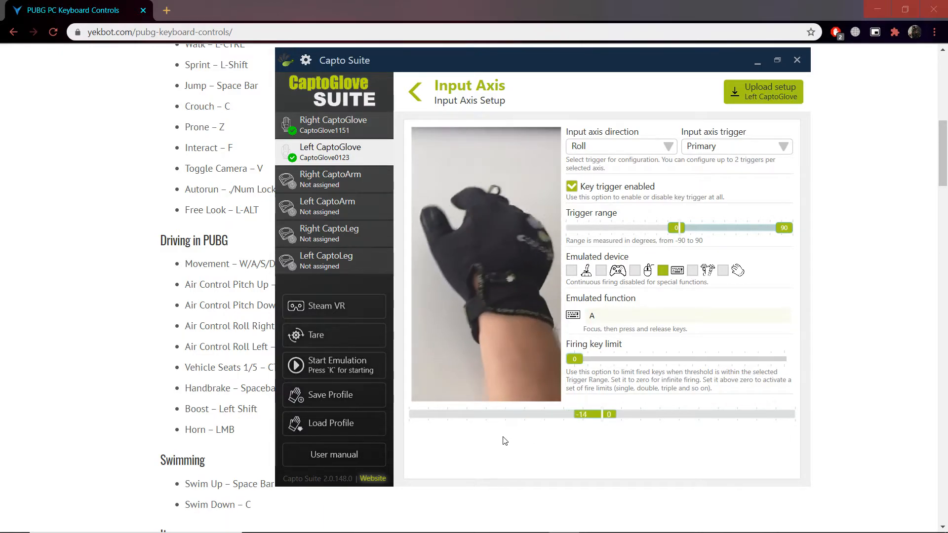
Step: Look up the Movement keys in the PUBG keyboard controls in the browser, and return to Capto Suite
{"action": "scroll", "coordinate": [83, 297], "scroll_direction": "up", "scroll_amount": 4}
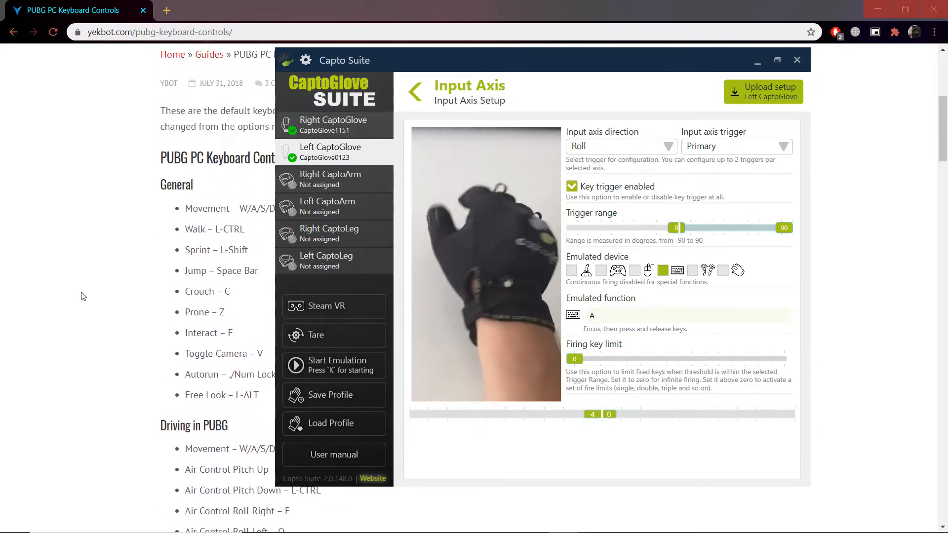
{"action": "left_click", "coordinate": [191, 232]}
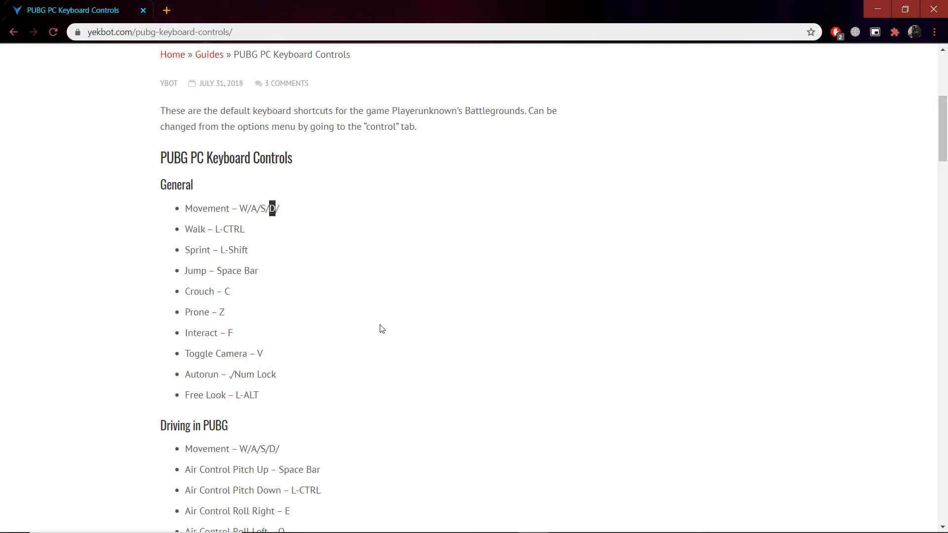
{"action": "left_click", "coordinate": [559, 526]}
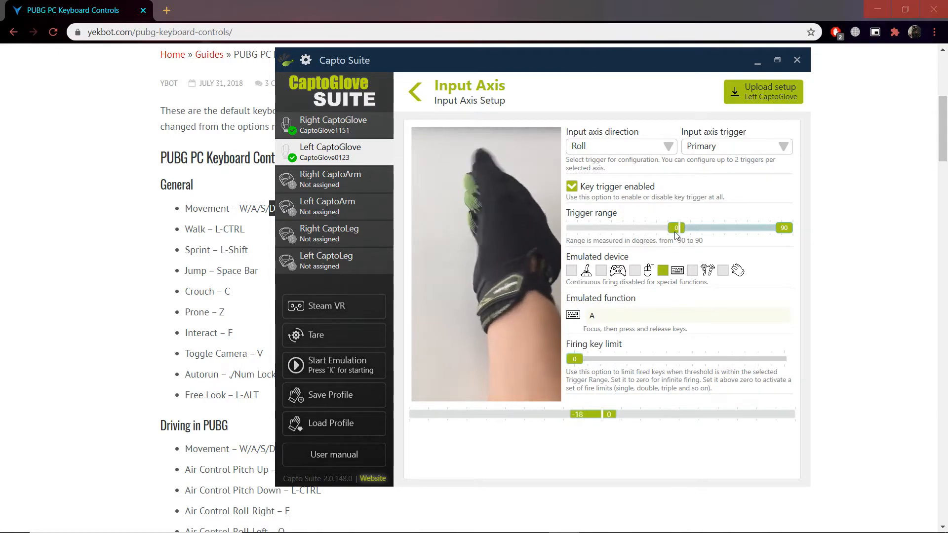
Step: Narrow Roll's Primary trigger range to the negative side, starting at -70 degrees, and set its emulated function to the keyboard's A key
{"action": "left_click_drag", "start_coordinate": [676, 228], "coordinate": [597, 228]}
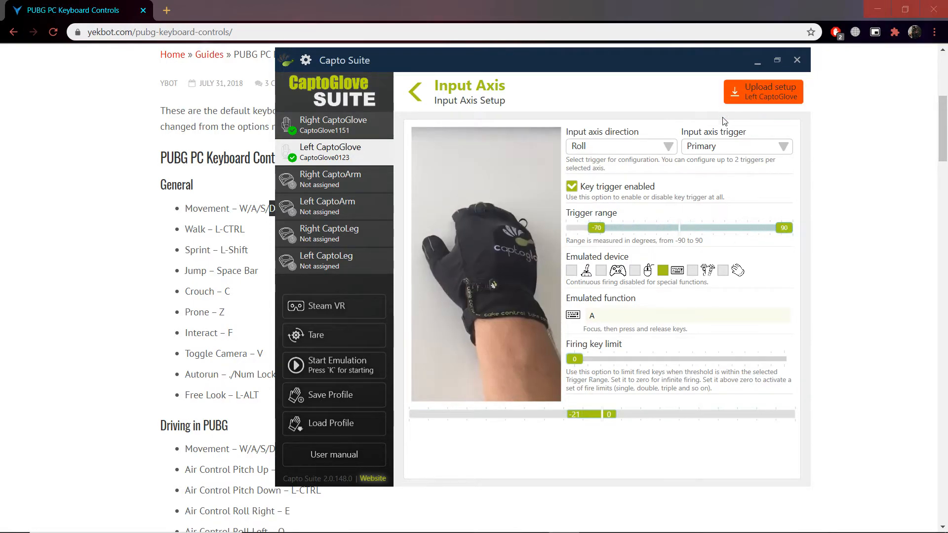
{"action": "left_click_drag", "start_coordinate": [784, 227], "coordinate": [632, 230]}
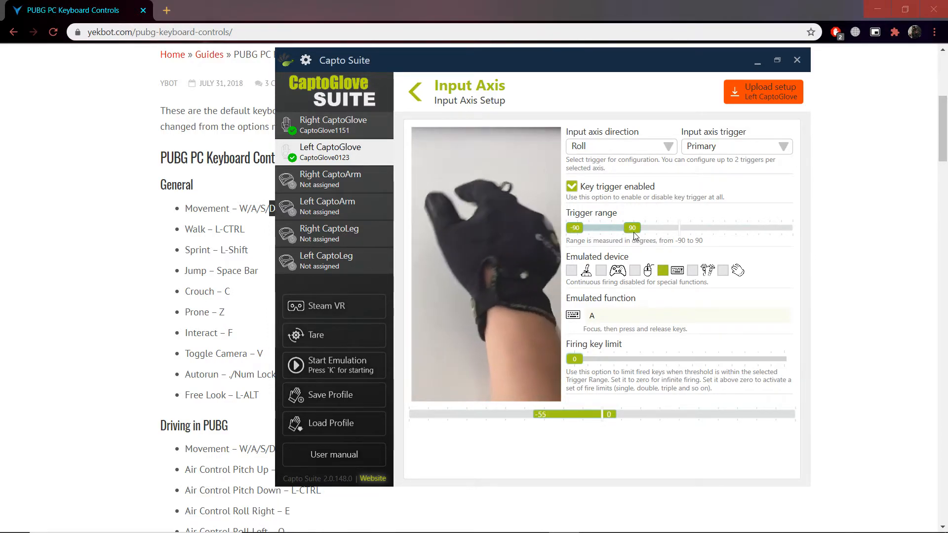
{"action": "mouse_move", "coordinate": [577, 230]}
{"action": "left_mouse_down"}
{"action": "mouse_move", "coordinate": [634, 233]}
{"action": "mouse_move", "coordinate": [588, 230]}
{"action": "mouse_move", "coordinate": [637, 225]}
{"action": "mouse_move", "coordinate": [595, 231]}
{"action": "left_mouse_up"}
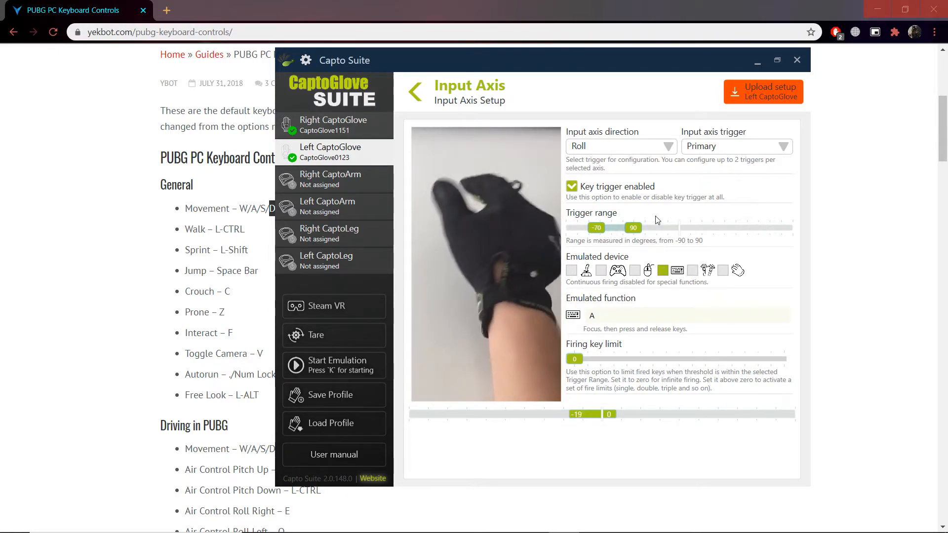
{"action": "left_click", "coordinate": [591, 315]}
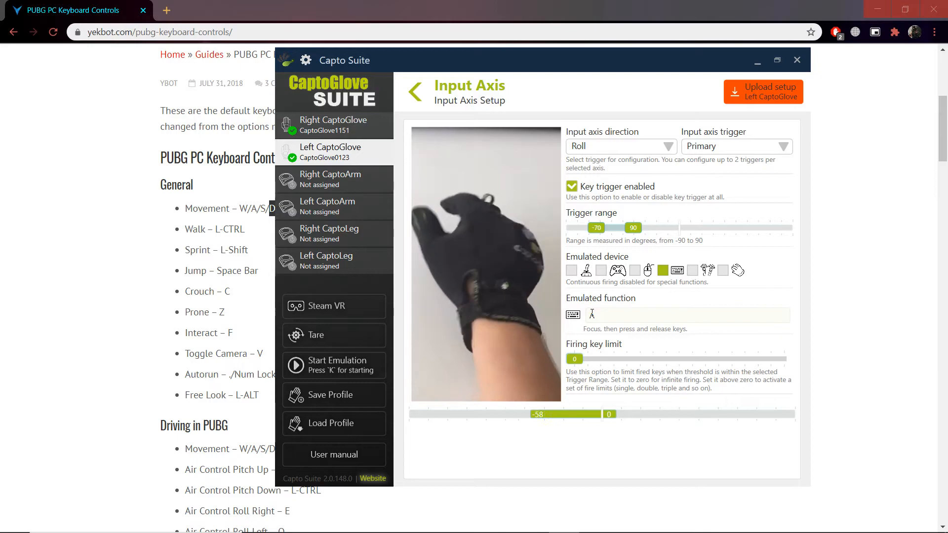
{"action": "key", "text": "a"}
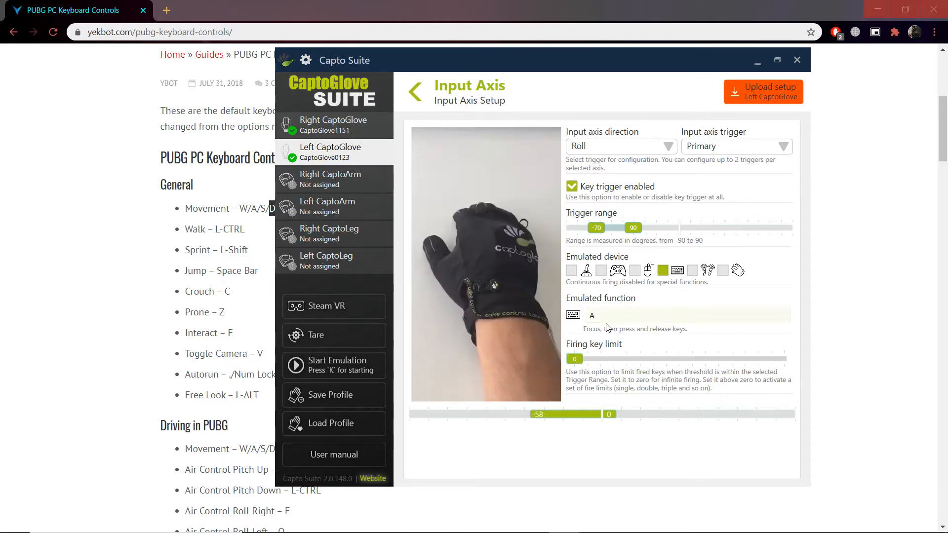
Step: Shift Roll's Secondary trigger range closer to zero, starting at 30 degrees and with its upper limit lowered as well
{"action": "left_click", "coordinate": [727, 147]}
{"action": "left_click", "coordinate": [716, 185]}
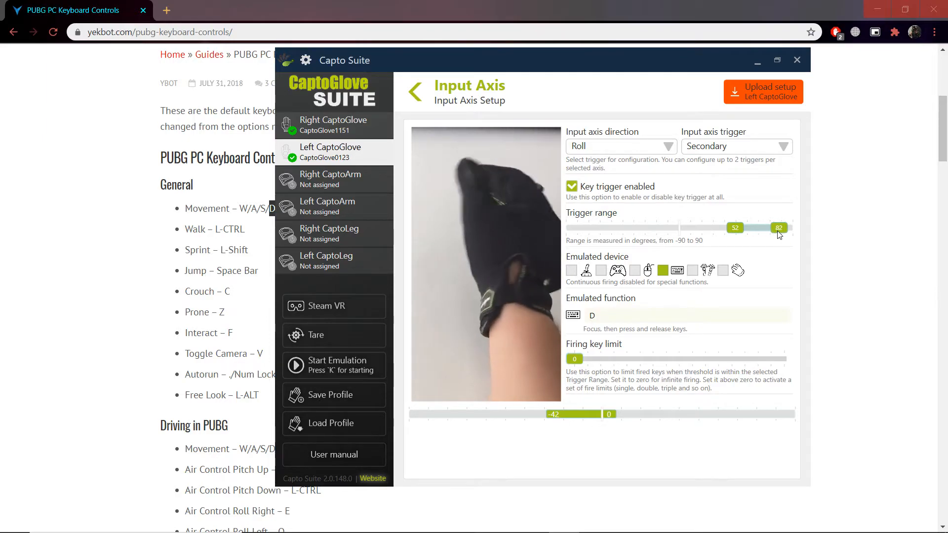
{"action": "left_click_drag", "start_coordinate": [771, 232], "coordinate": [770, 232]}
{"action": "left_click_drag", "start_coordinate": [737, 233], "coordinate": [736, 235]}
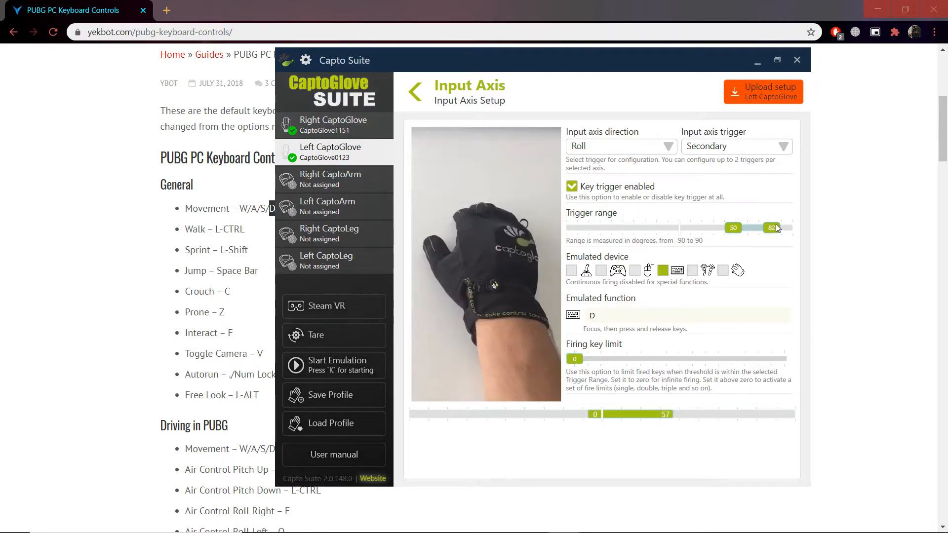
{"action": "left_click_drag", "start_coordinate": [759, 231], "coordinate": [757, 235]}
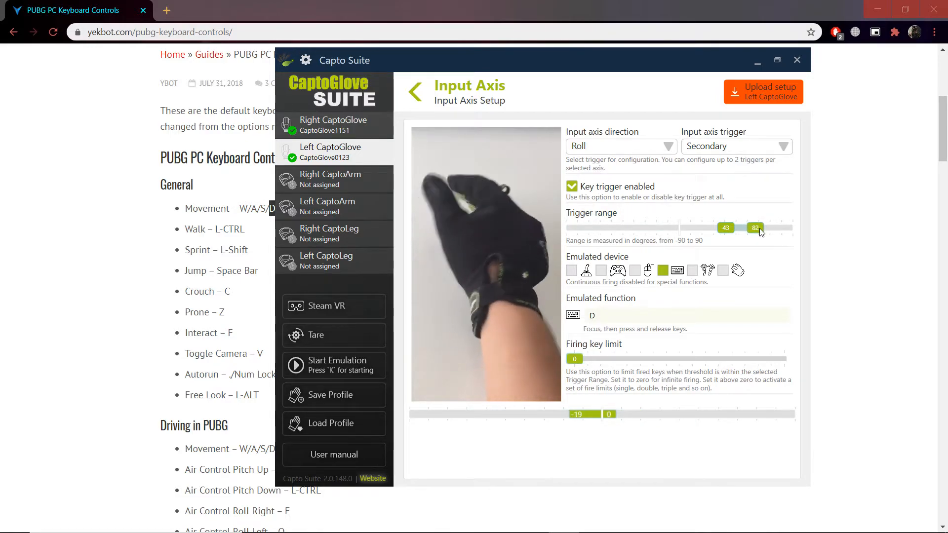
{"action": "mouse_move", "coordinate": [725, 231]}
{"action": "left_mouse_down"}
{"action": "mouse_move", "coordinate": [714, 233]}
{"action": "mouse_move", "coordinate": [741, 227]}
{"action": "left_mouse_up"}
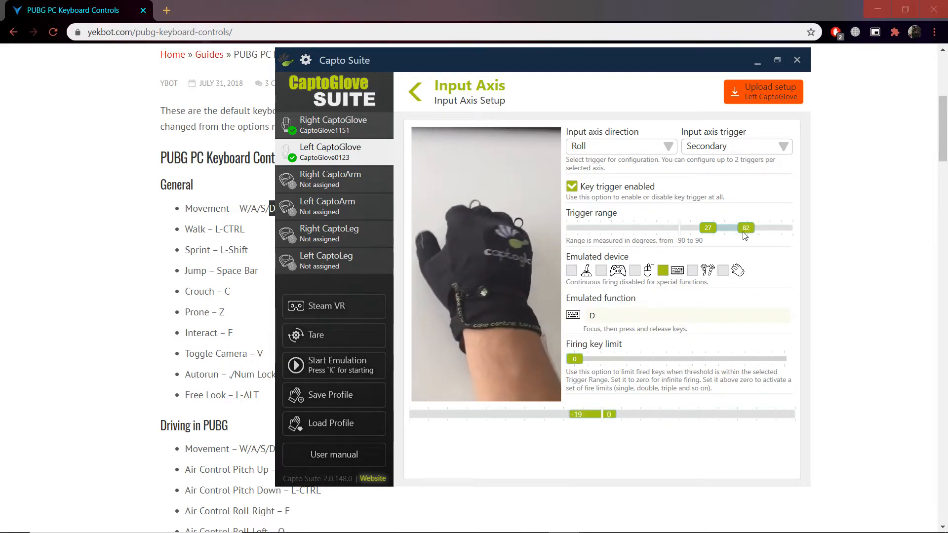
{"action": "left_click_drag", "start_coordinate": [706, 232], "coordinate": [709, 234]}
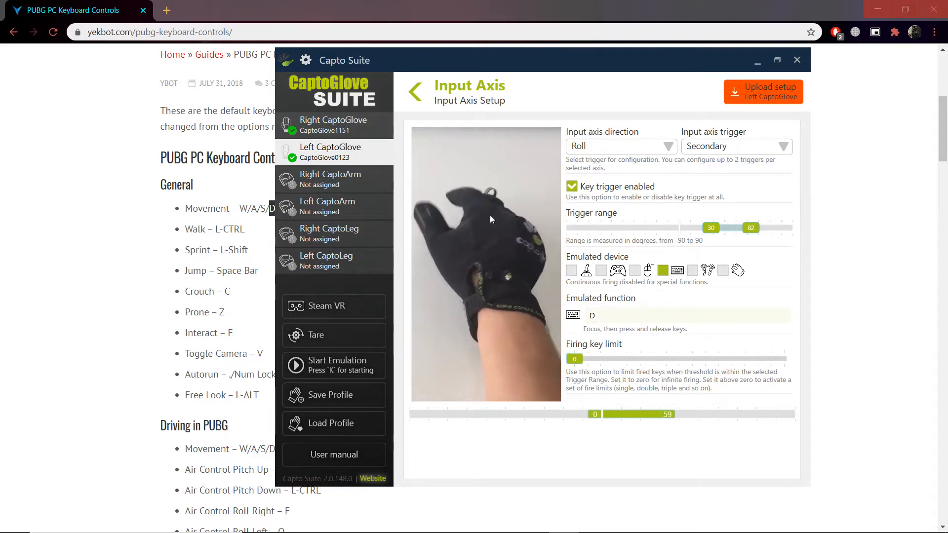
Step: Enable Pitch's Secondary key trigger with a trigger range on the positive side, emulating the keyboard's W key
{"action": "left_click", "coordinate": [628, 148]}
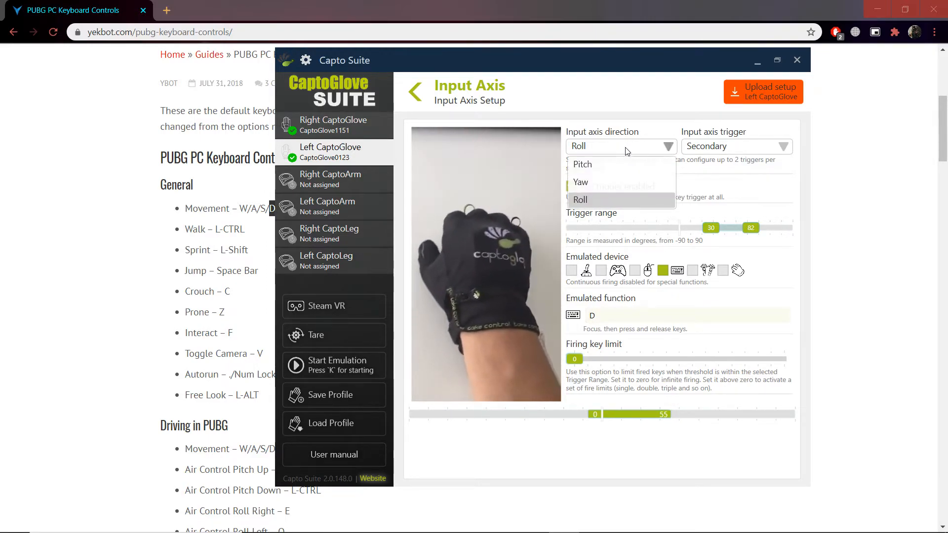
{"action": "left_click", "coordinate": [586, 168]}
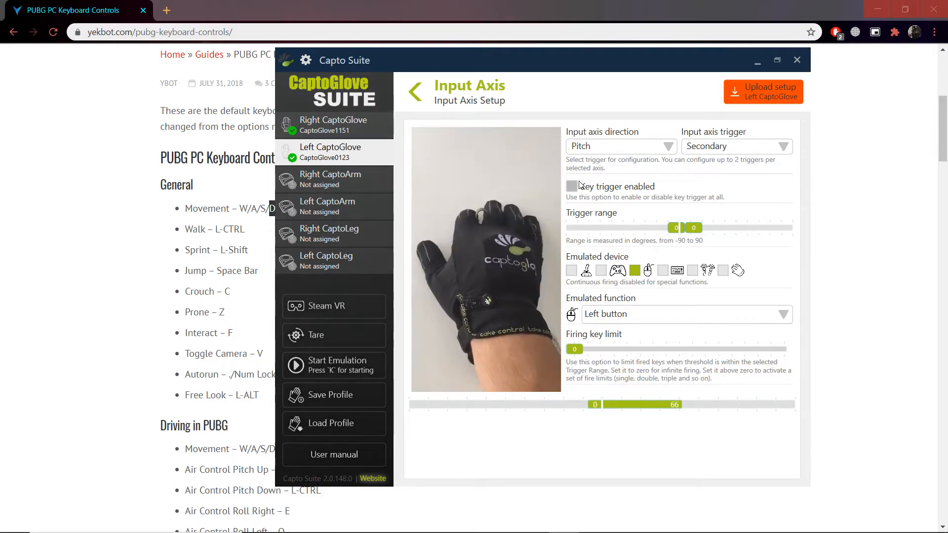
{"action": "left_click", "coordinate": [596, 189]}
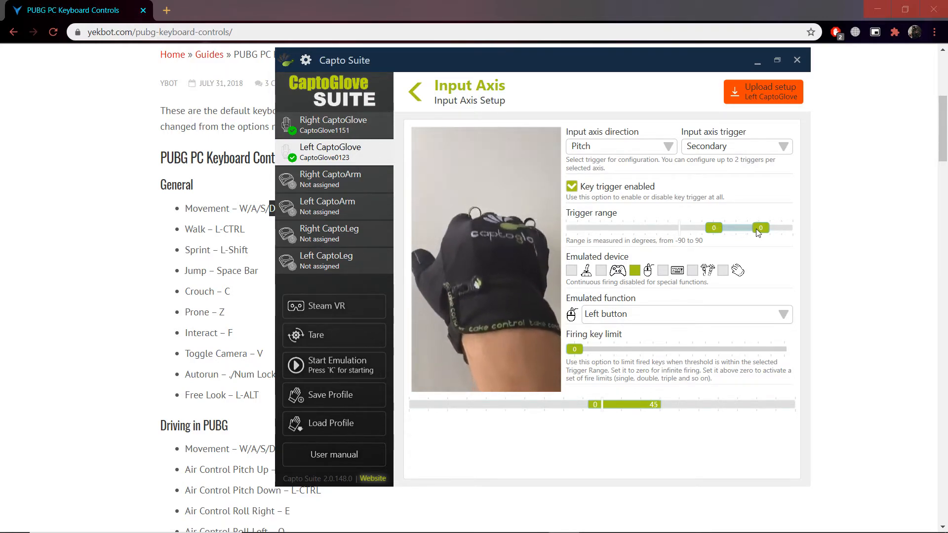
{"action": "left_click_drag", "start_coordinate": [714, 229], "coordinate": [705, 229]}
{"action": "mouse_move", "coordinate": [760, 228]}
{"action": "left_mouse_down"}
{"action": "mouse_move", "coordinate": [730, 228]}
{"action": "mouse_move", "coordinate": [741, 230]}
{"action": "left_mouse_up"}
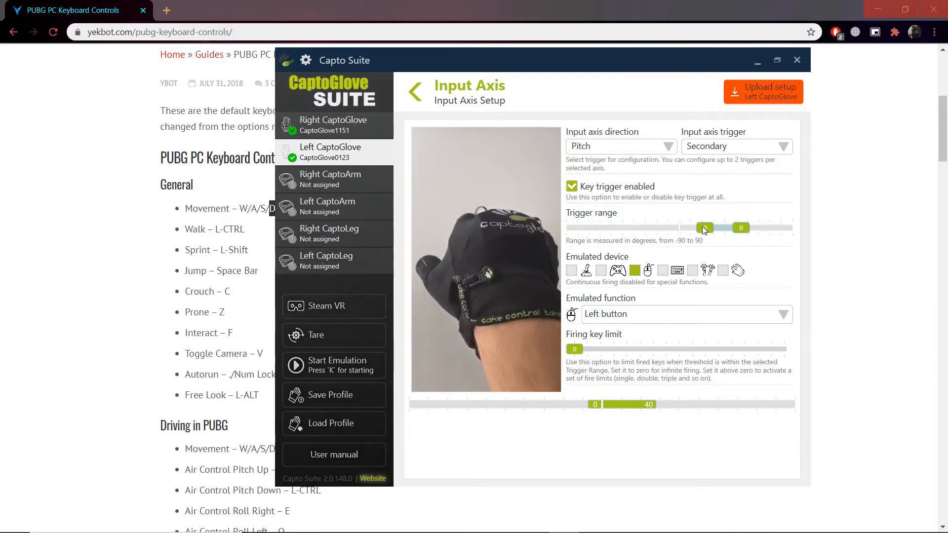
{"action": "left_click", "coordinate": [663, 270]}
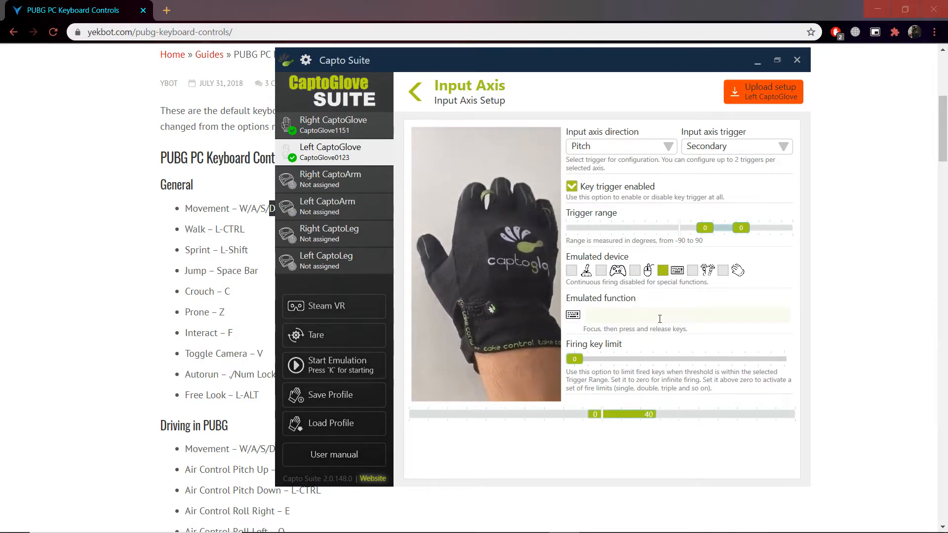
{"action": "left_click", "coordinate": [630, 319]}
{"action": "key", "text": "w"}
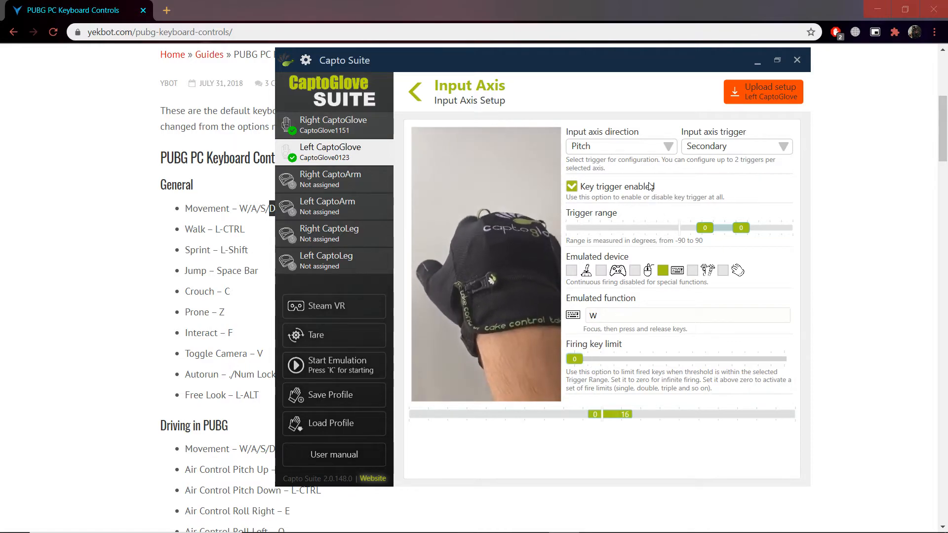
Step: Enable Pitch's Primary key trigger with a negative trigger range starting at -57 degrees, emulating the keyboard's S key
{"action": "left_click", "coordinate": [706, 145]}
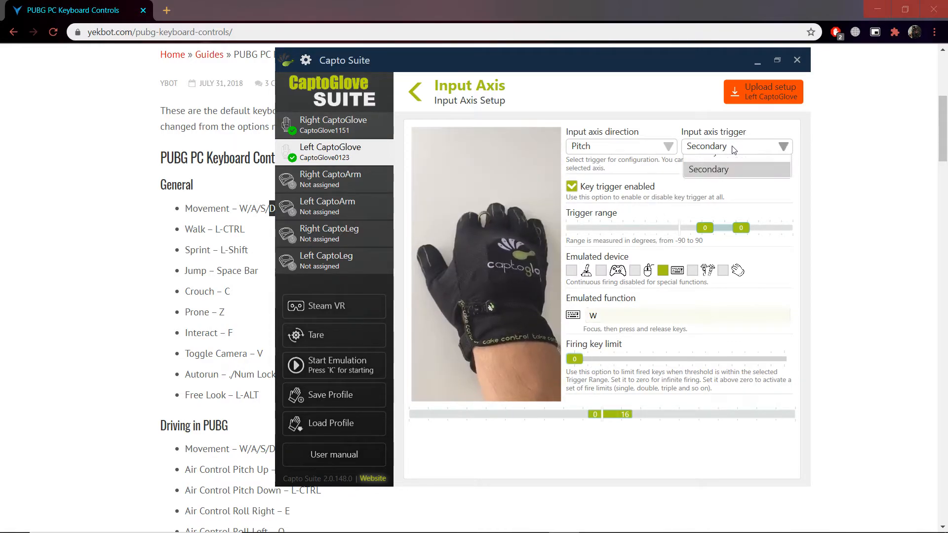
{"action": "left_click", "coordinate": [723, 146]}
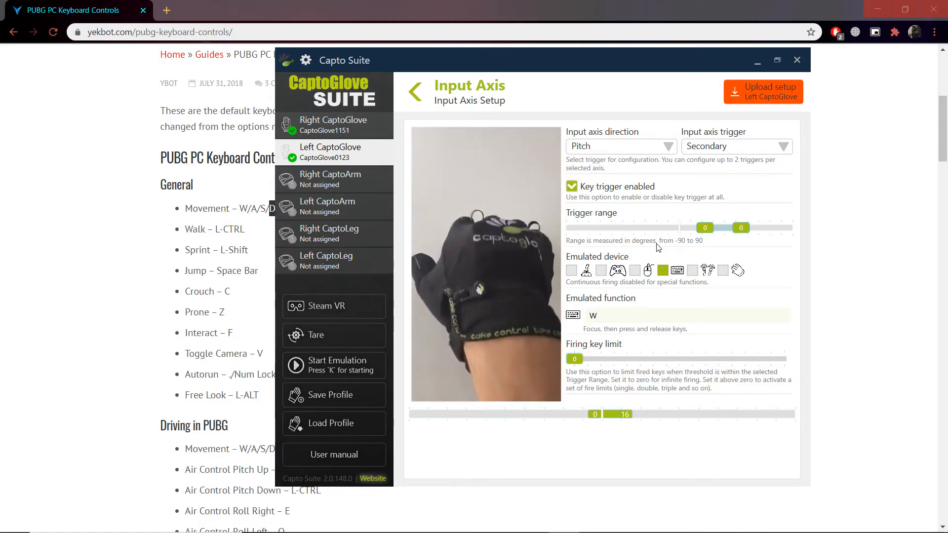
{"action": "left_click", "coordinate": [711, 147]}
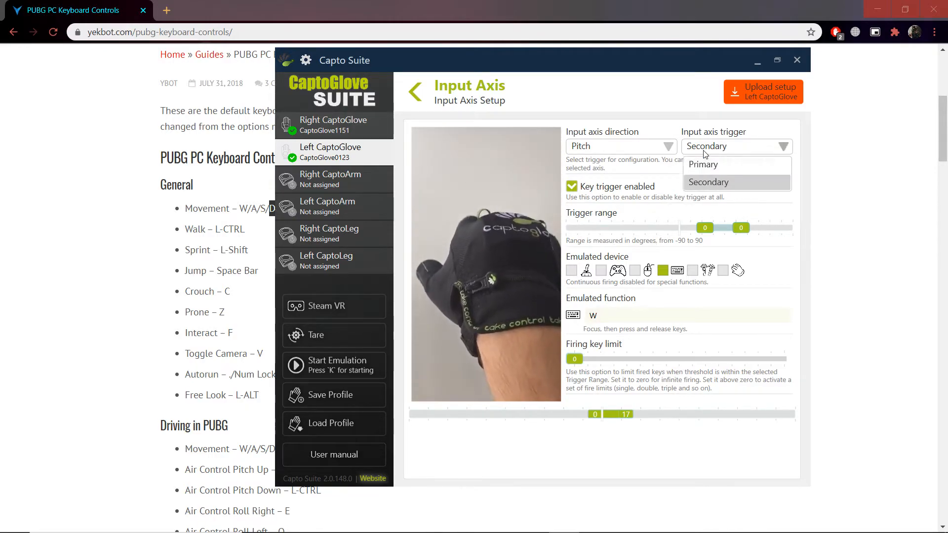
{"action": "left_click", "coordinate": [706, 163]}
{"action": "left_click", "coordinate": [602, 186]}
{"action": "left_click_drag", "start_coordinate": [741, 228], "coordinate": [615, 230]}
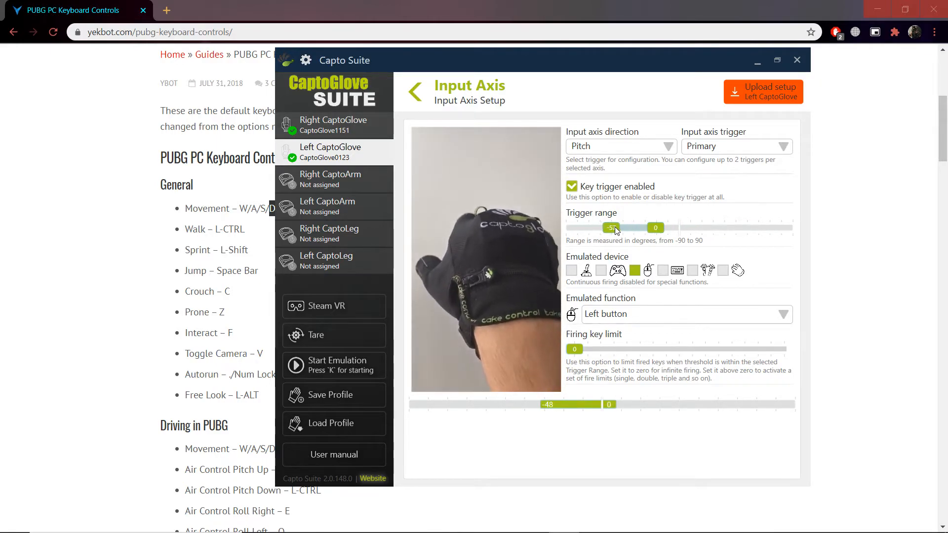
{"action": "left_click", "coordinate": [662, 270]}
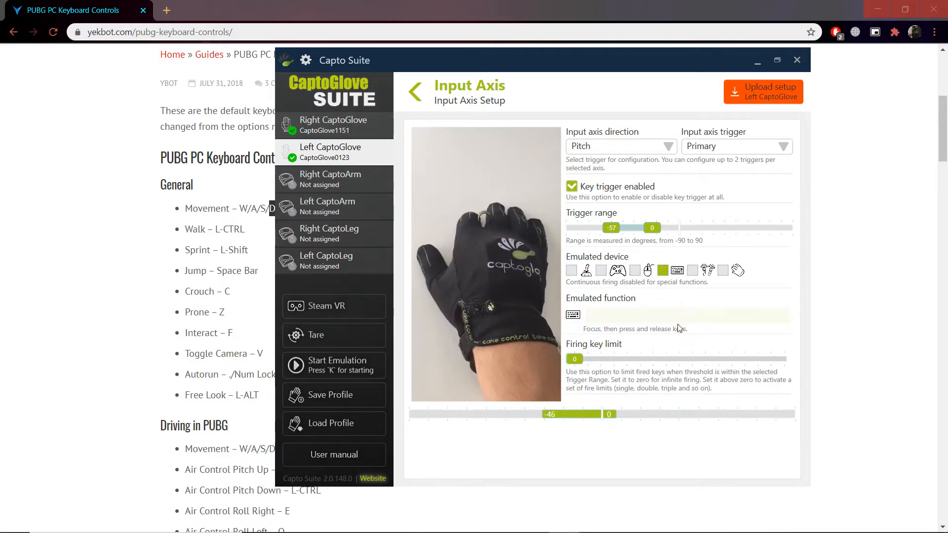
{"action": "left_click", "coordinate": [626, 315]}
{"action": "key", "text": "s"}
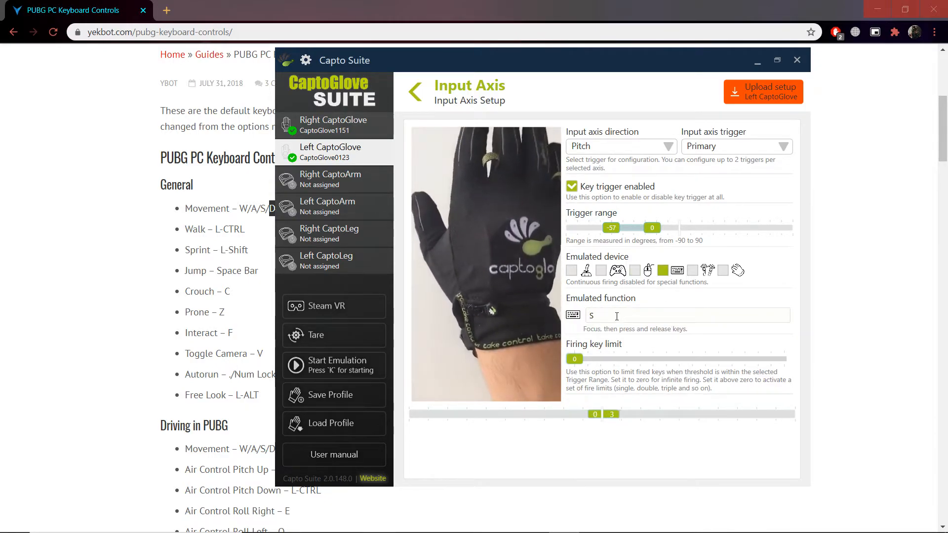
Step: Upload the setup to the Left CaptoGlove and recheck its Input Axis setup
{"action": "left_click", "coordinate": [768, 101]}
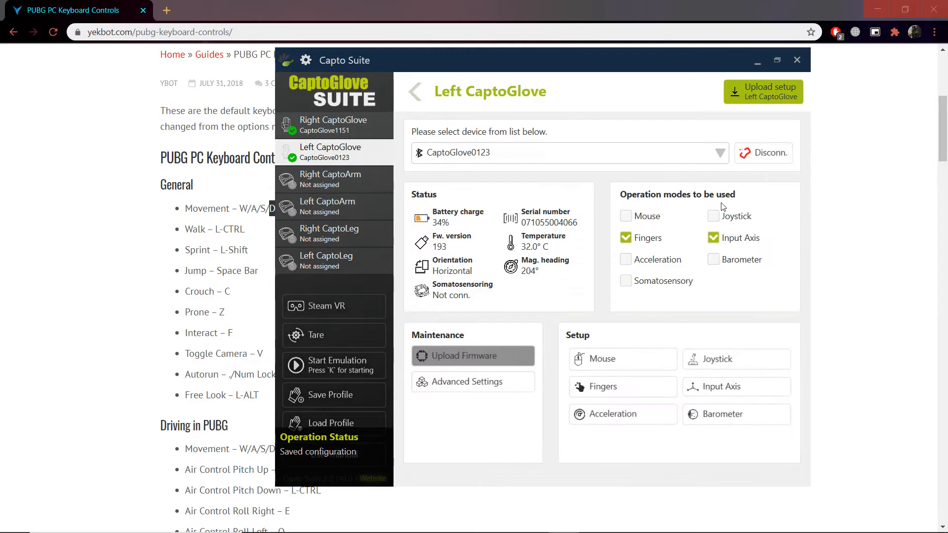
{"action": "left_click", "coordinate": [720, 391]}
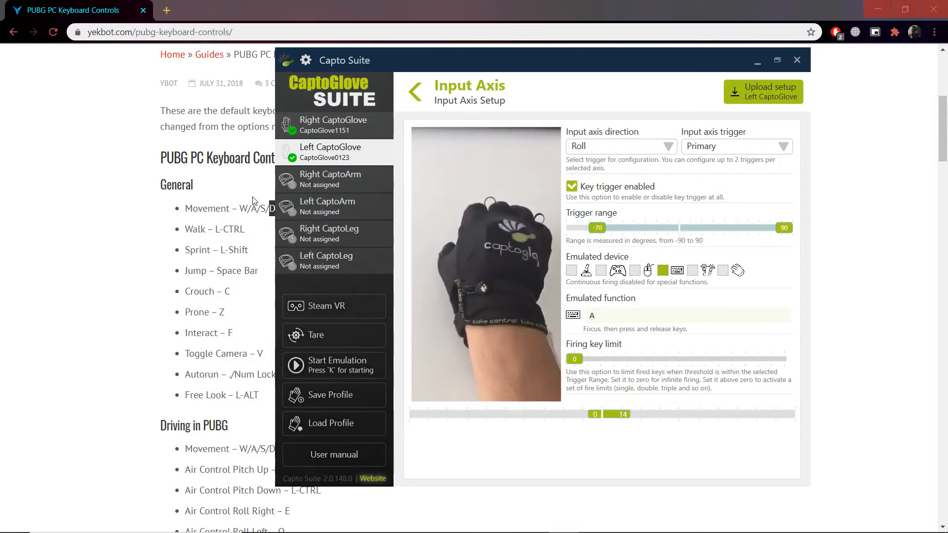
{"action": "left_click", "coordinate": [414, 93]}
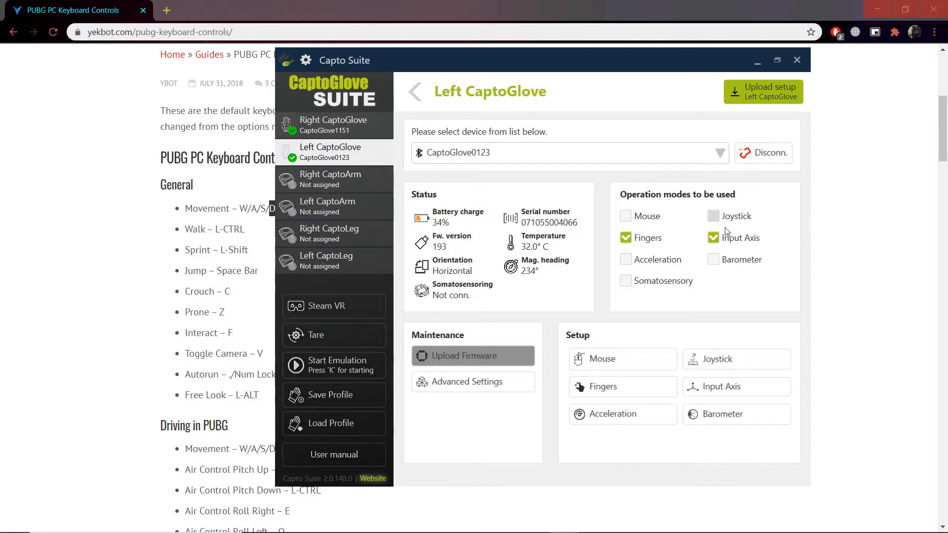
Step: Open the Left CaptoGlove's finger setup, look through the PUBG item, combat and UI controls in the browser, and return to the glove overview
{"action": "left_click", "coordinate": [626, 382]}
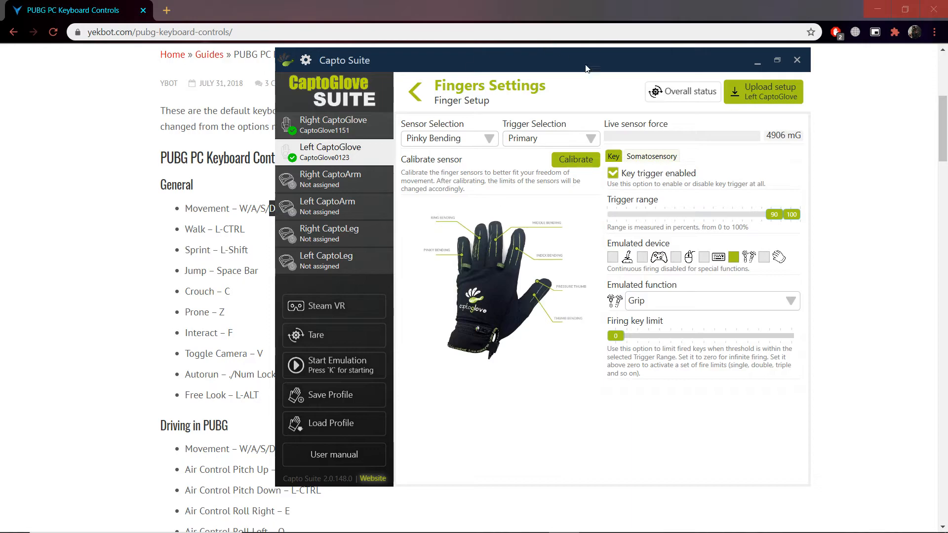
{"action": "left_click", "coordinate": [496, 143]}
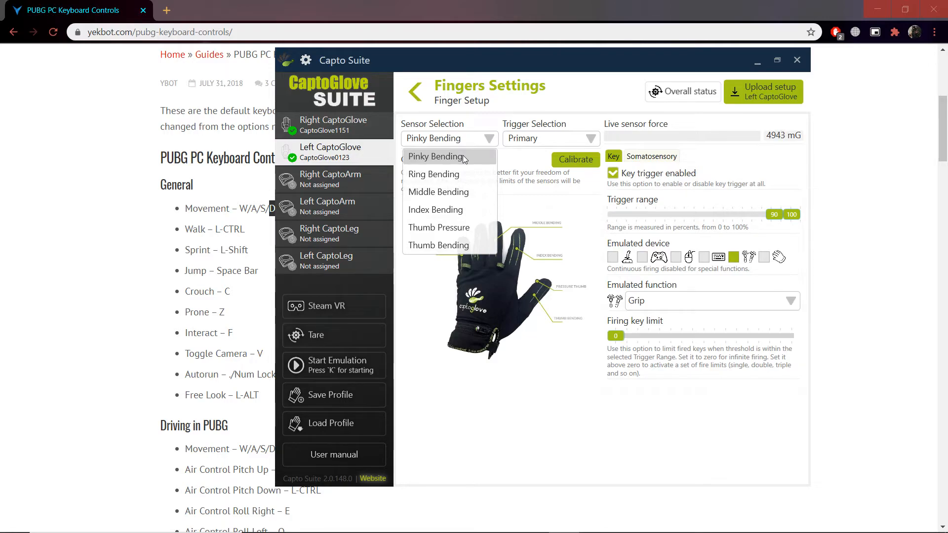
{"action": "scroll", "coordinate": [57, 364], "scroll_direction": "down", "scroll_amount": 4}
{"action": "scroll", "coordinate": [58, 364], "scroll_direction": "down", "scroll_amount": 5}
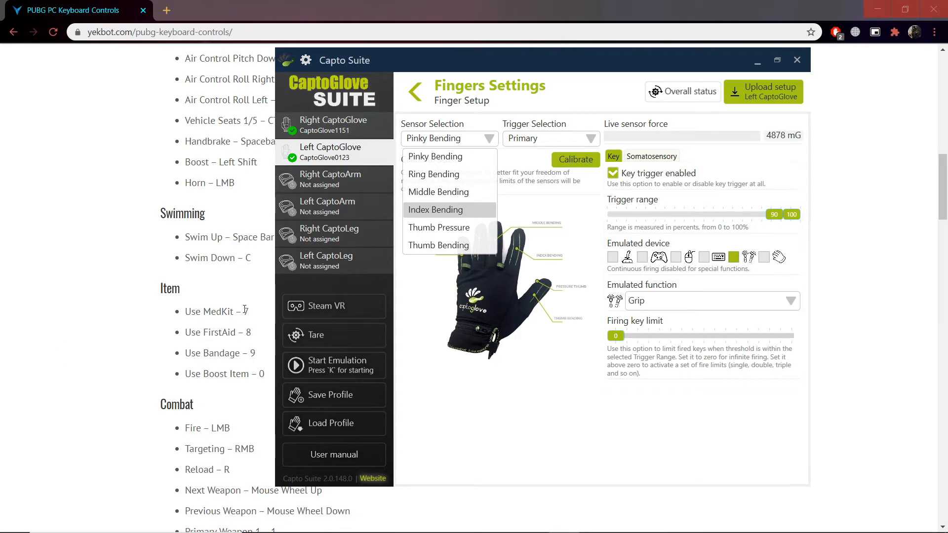
{"action": "scroll", "coordinate": [246, 309], "scroll_direction": "down", "scroll_amount": 3}
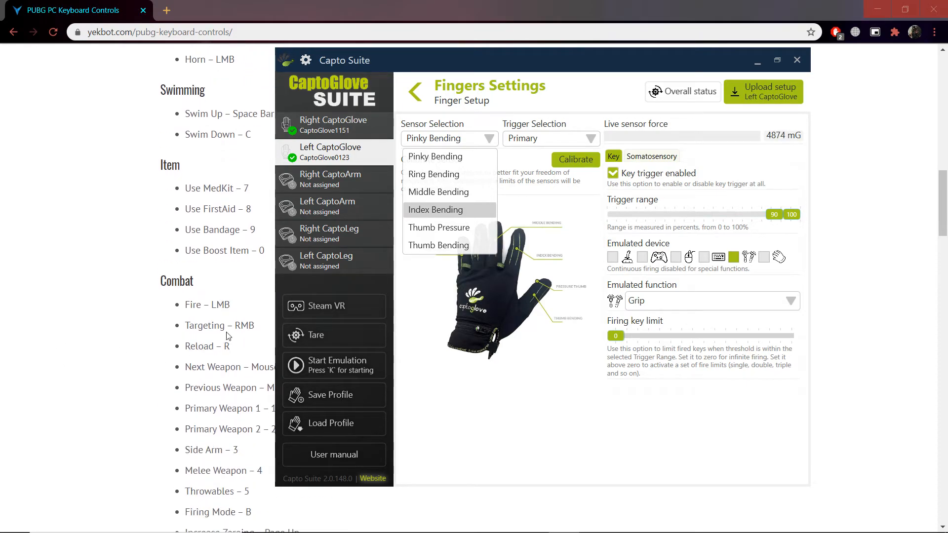
{"action": "scroll", "coordinate": [224, 331], "scroll_direction": "down", "scroll_amount": 3}
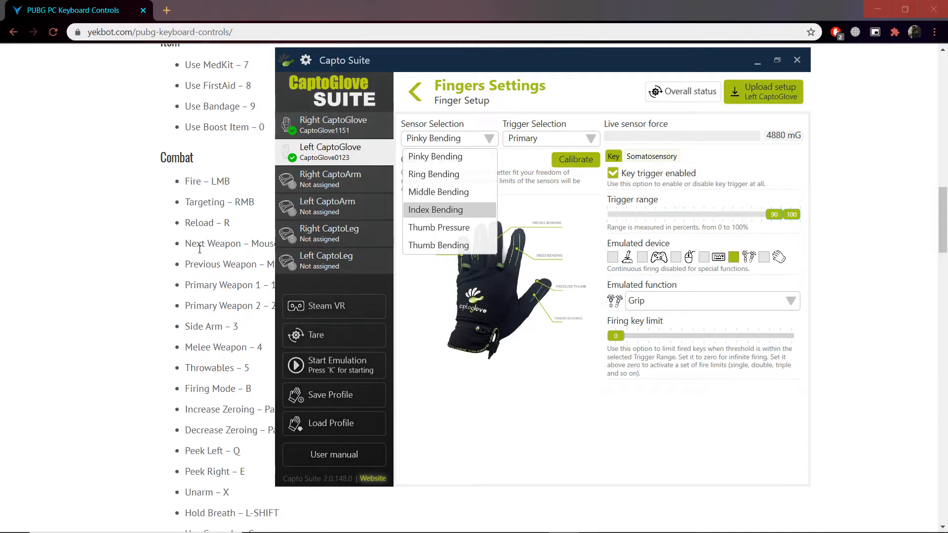
{"action": "scroll", "coordinate": [213, 294], "scroll_direction": "down", "scroll_amount": 4}
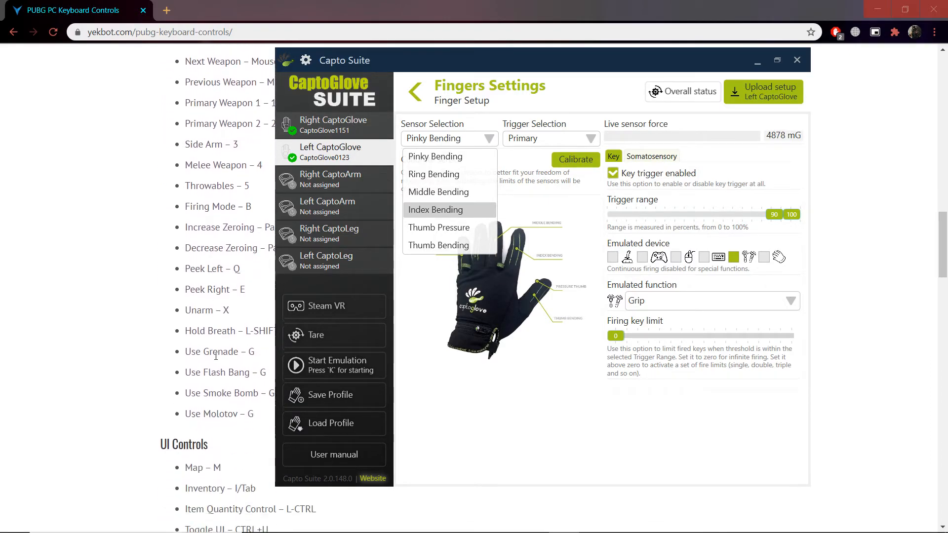
{"action": "scroll", "coordinate": [101, 393], "scroll_direction": "down", "scroll_amount": 1}
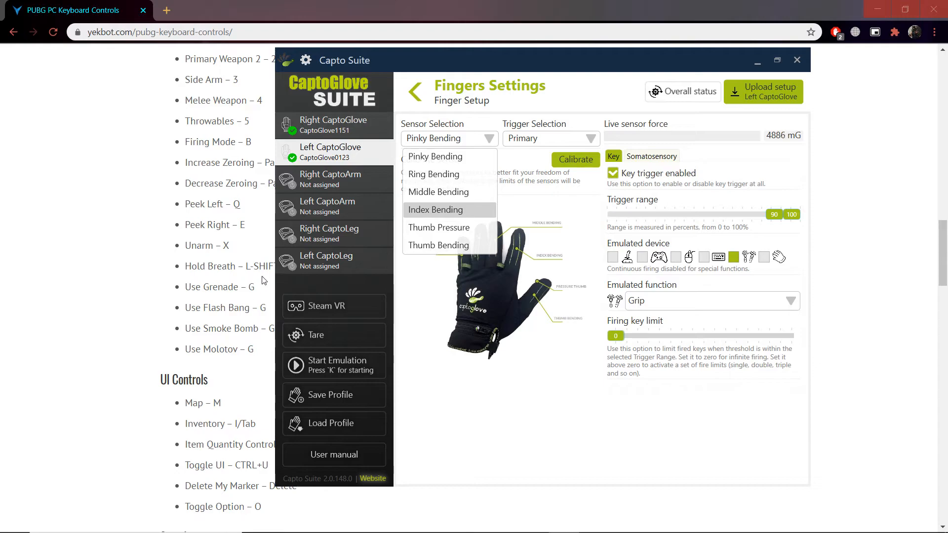
{"action": "left_click", "coordinate": [435, 156]}
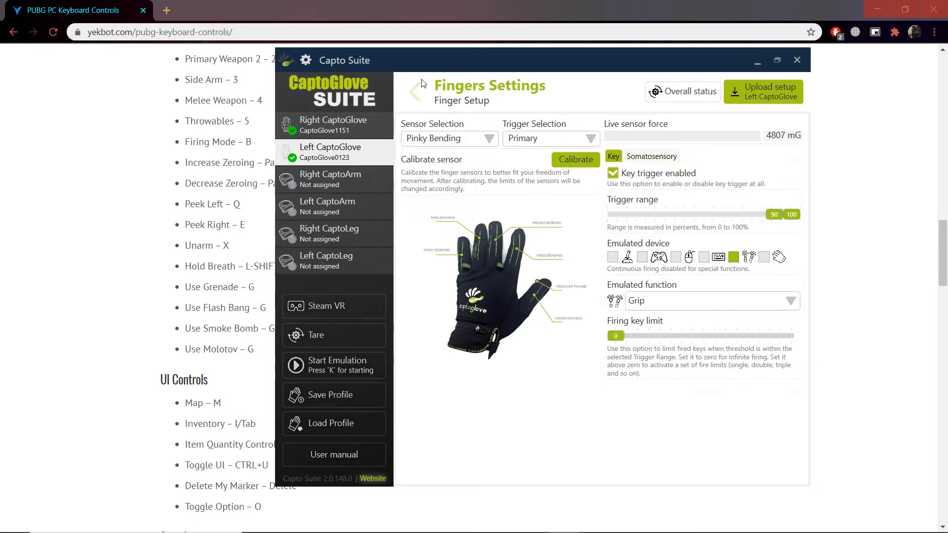
{"action": "left_click", "coordinate": [418, 88]}
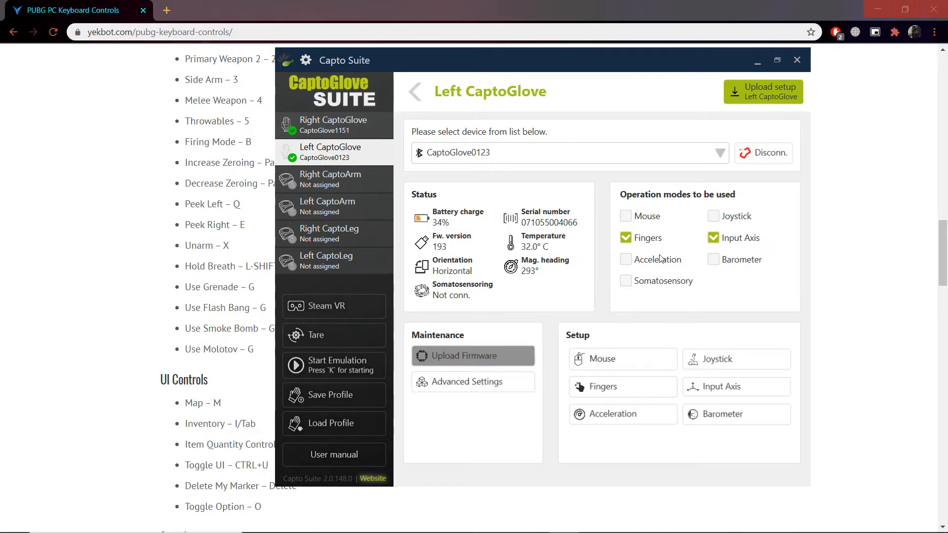
Step: Enable the Acceleration operation mode for the Left CaptoGlove and upload the setup
{"action": "left_click", "coordinate": [626, 260]}
{"action": "left_click", "coordinate": [738, 95]}
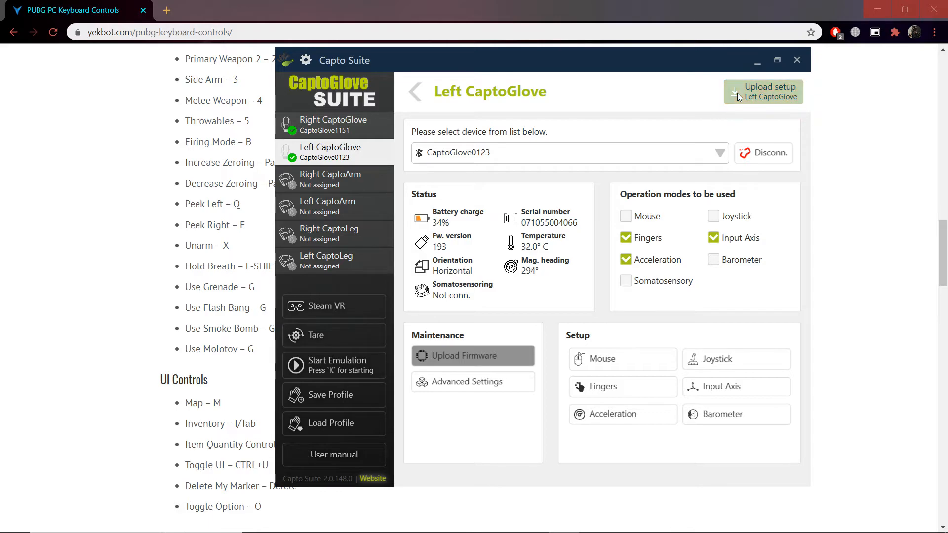
{"action": "left_click", "coordinate": [768, 99]}
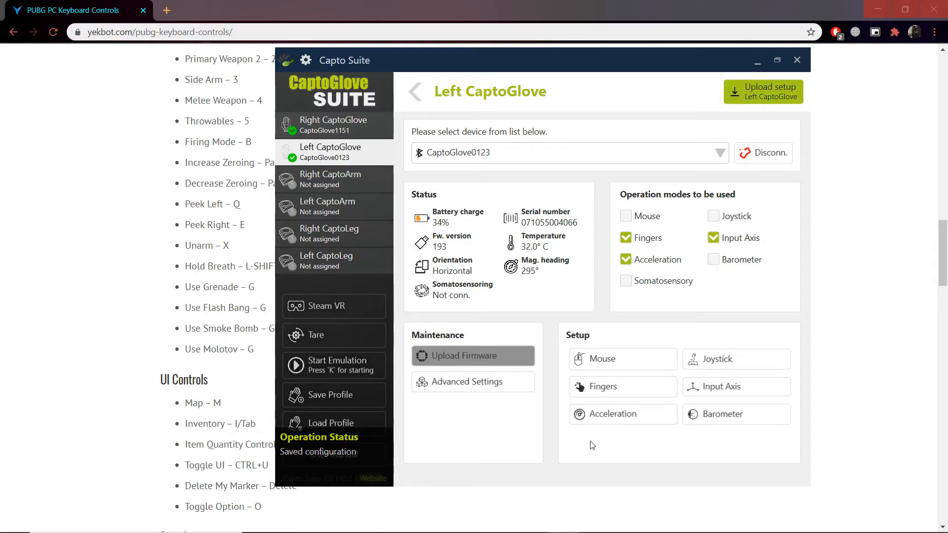
Step: Configure the Forward/Backward acceleration trigger to start at 1008 mG/s and emulate the keyboard's G key
{"action": "left_click", "coordinate": [605, 412]}
{"action": "left_click", "coordinate": [456, 137]}
{"action": "left_click", "coordinate": [447, 193]}
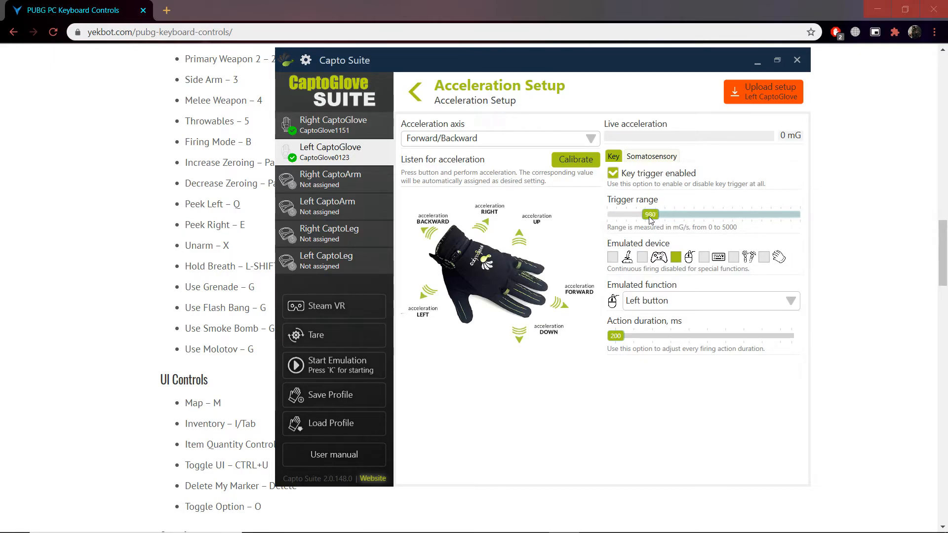
{"action": "left_click_drag", "start_coordinate": [648, 216], "coordinate": [651, 217]}
{"action": "left_click", "coordinate": [704, 257]}
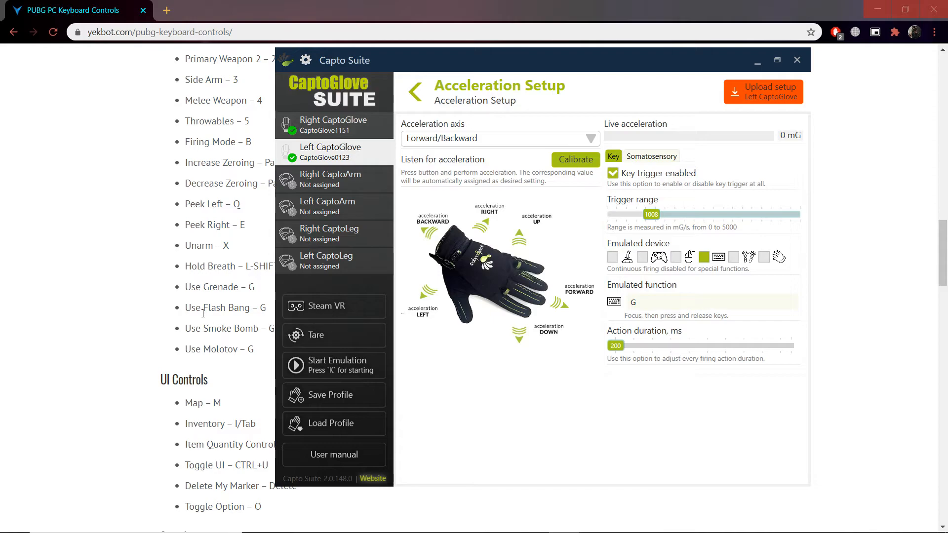
Step: Look through the UI, sound and spectator controls on the PUBG page, and upload the Left CaptoGlove's acceleration setup
{"action": "scroll", "coordinate": [256, 331], "scroll_direction": "down", "scroll_amount": 1}
{"action": "scroll", "coordinate": [255, 335], "scroll_direction": "down", "scroll_amount": 2}
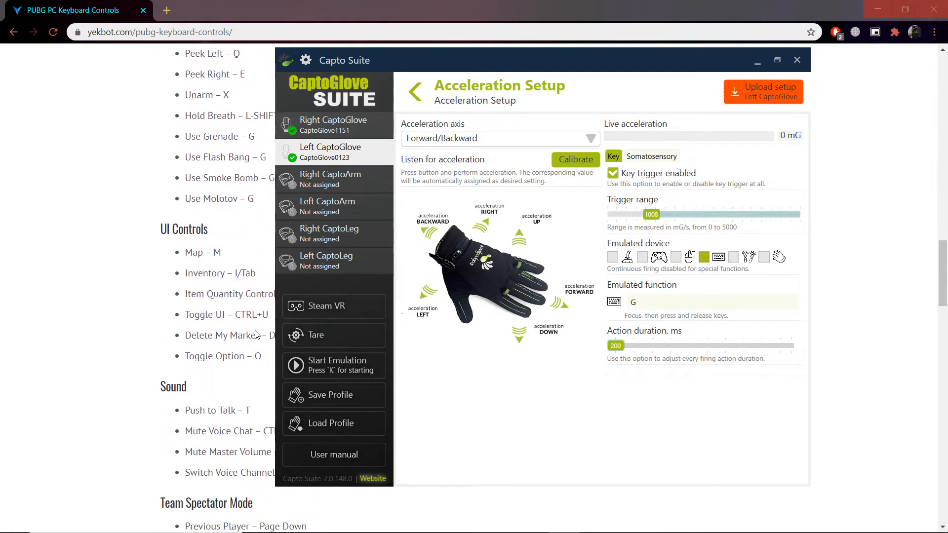
{"action": "scroll", "coordinate": [158, 455], "scroll_direction": "down", "scroll_amount": 4}
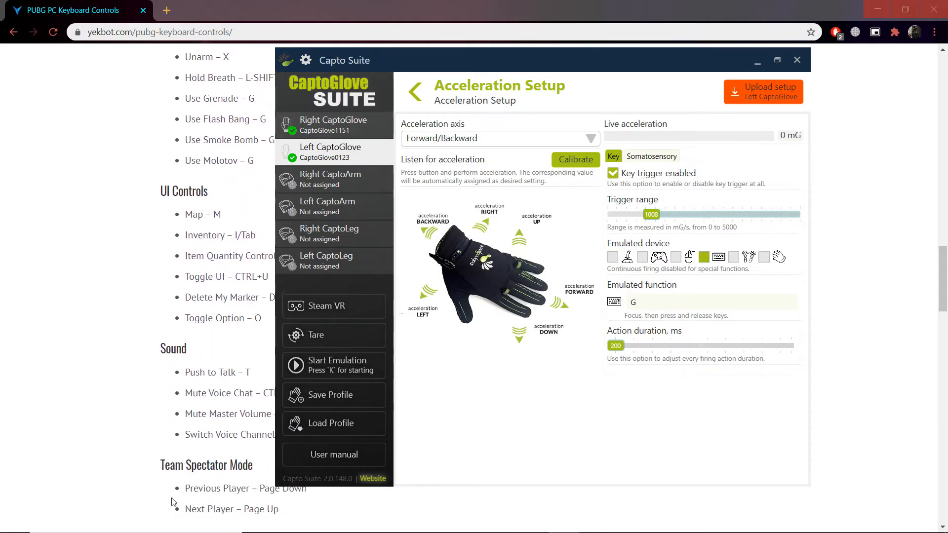
{"action": "scroll", "coordinate": [153, 385], "scroll_direction": "up", "scroll_amount": 8}
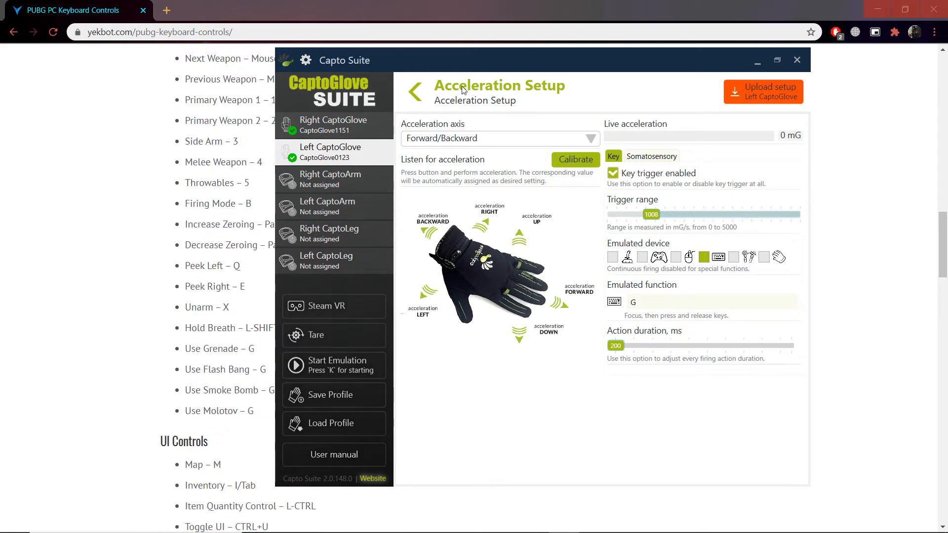
{"action": "left_click", "coordinate": [431, 92]}
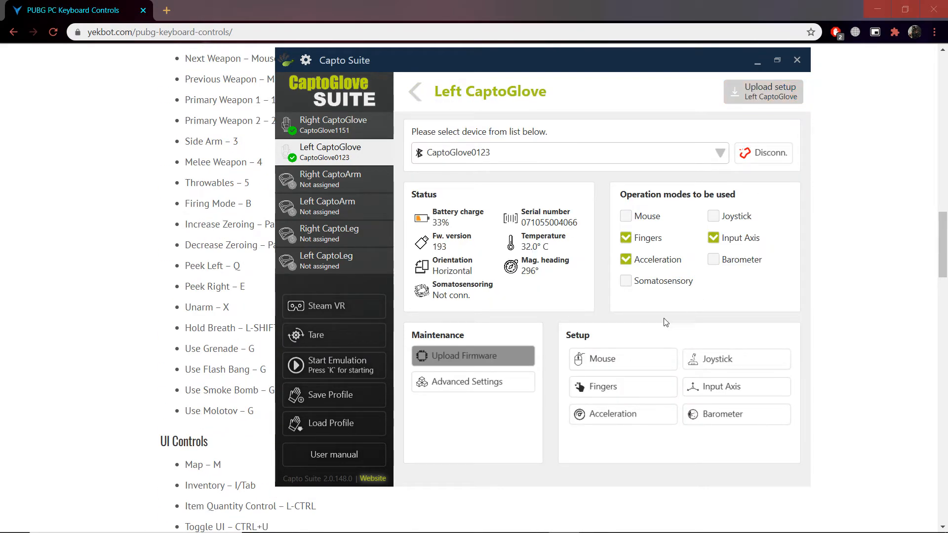
Step: Open the Left CaptoGlove's finger setup and select the Thumb Bending sensor
{"action": "left_click", "coordinate": [614, 390]}
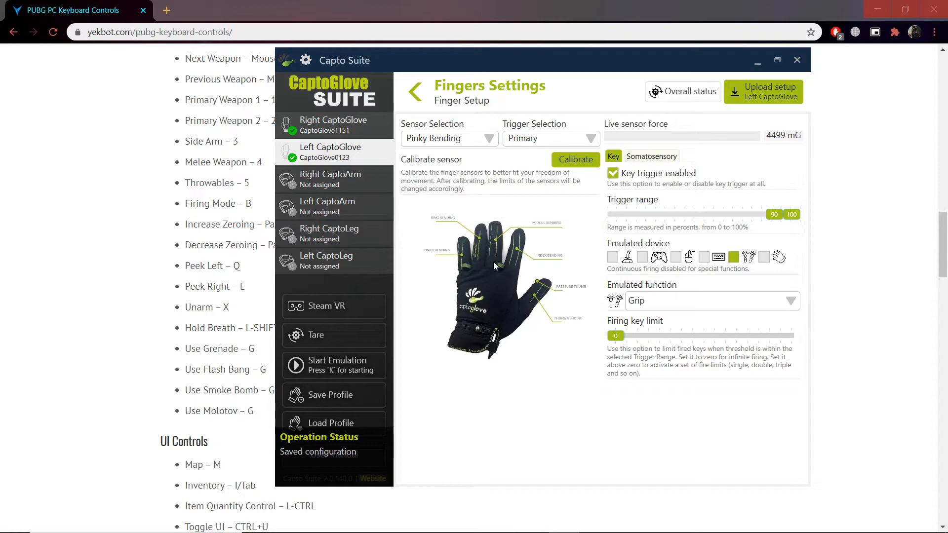
{"action": "left_click", "coordinate": [445, 133]}
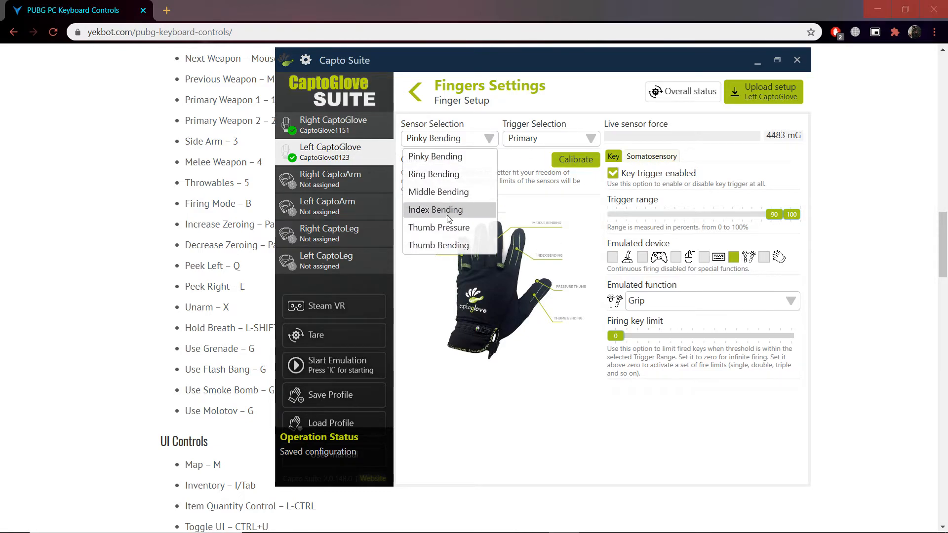
{"action": "left_click", "coordinate": [441, 245]}
Step: Look through the combat, UI and sound controls on the PUBG page, and move the Capto Suite window clear of the key list
{"action": "scroll", "coordinate": [98, 295], "scroll_direction": "up", "scroll_amount": 2}
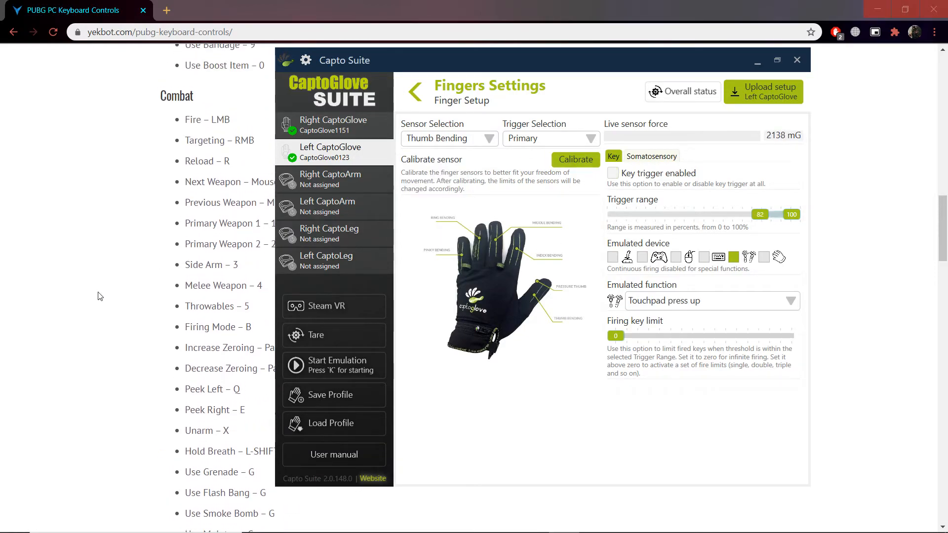
{"action": "scroll", "coordinate": [98, 297], "scroll_direction": "down", "scroll_amount": 1}
{"action": "scroll", "coordinate": [98, 294], "scroll_direction": "down", "scroll_amount": 1}
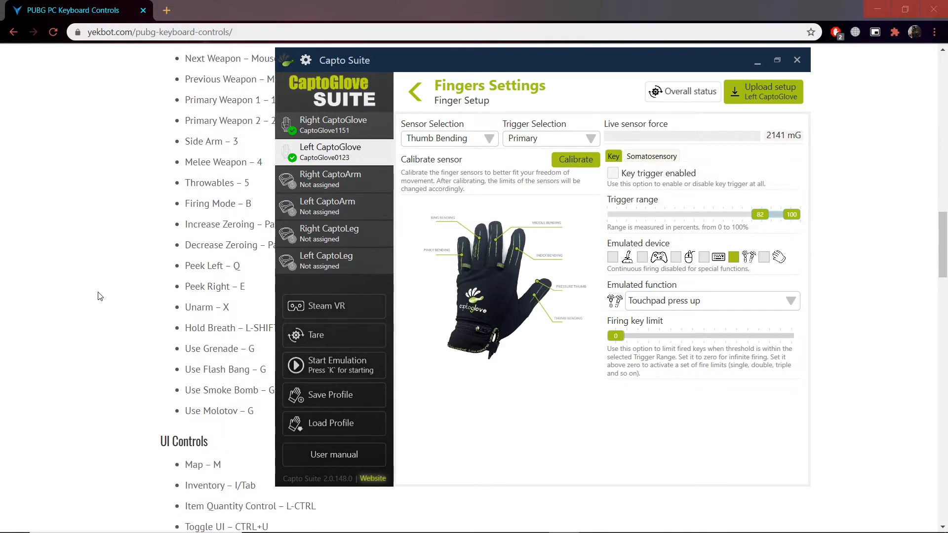
{"action": "scroll", "coordinate": [99, 296], "scroll_direction": "down", "scroll_amount": 5}
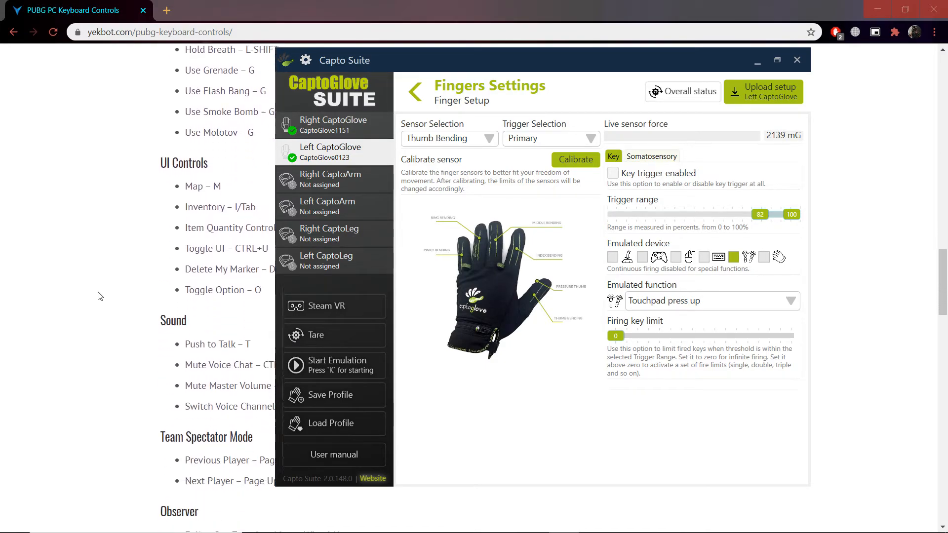
{"action": "scroll", "coordinate": [100, 296], "scroll_direction": "down", "scroll_amount": 2}
{"action": "scroll", "coordinate": [99, 297], "scroll_direction": "up", "scroll_amount": 6}
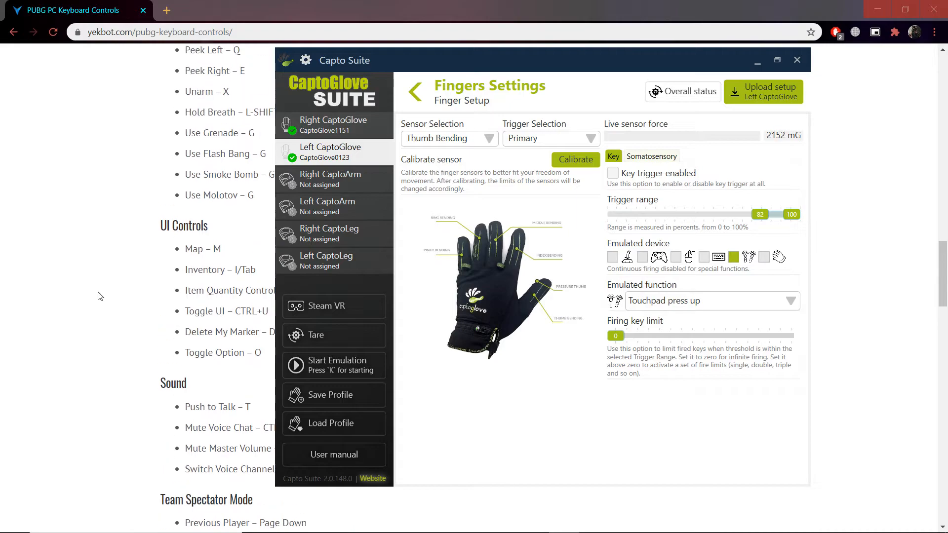
{"action": "scroll", "coordinate": [208, 156], "scroll_direction": "up", "scroll_amount": 2}
{"action": "scroll", "coordinate": [216, 238], "scroll_direction": "up", "scroll_amount": 2}
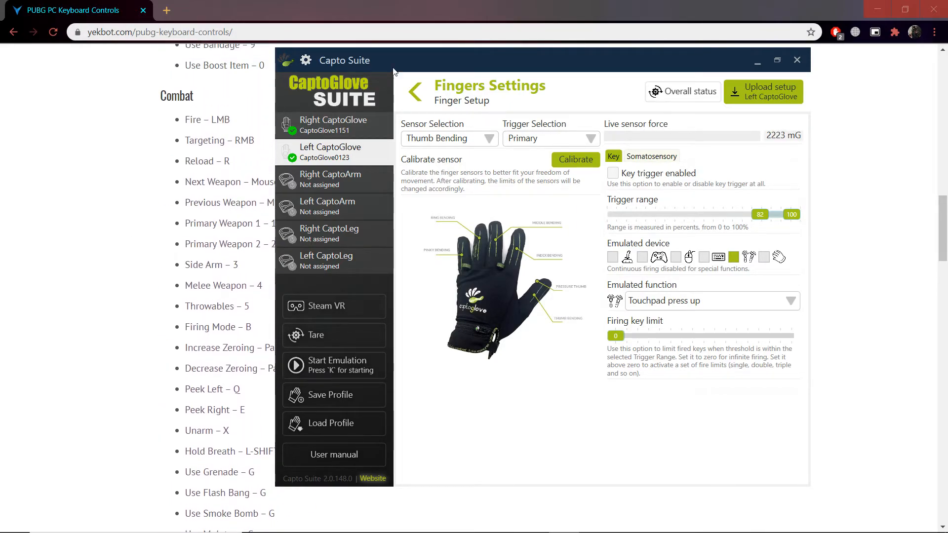
{"action": "left_click_drag", "start_coordinate": [404, 59], "coordinate": [463, 63]}
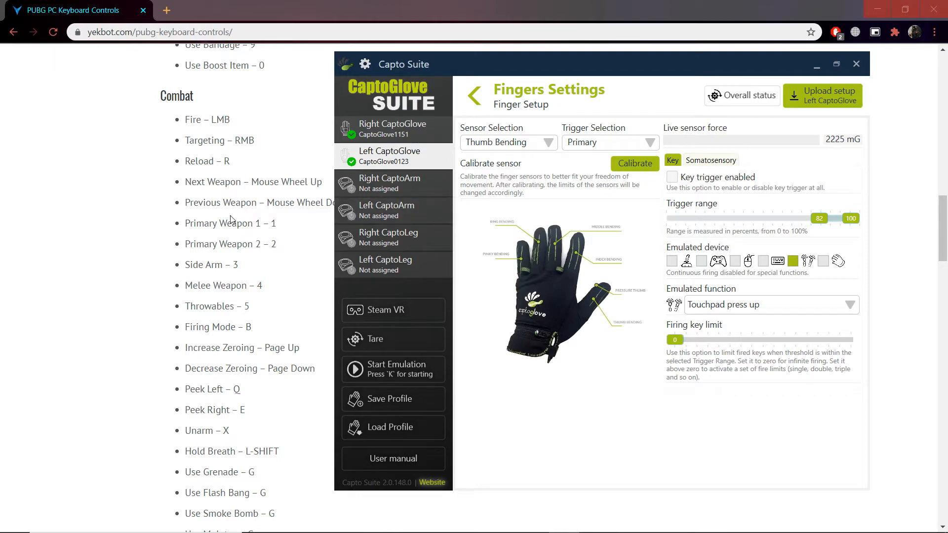
Step: Enable the Thumb Bending key trigger, emulating the keyboard's 1 key with a firing key limit of 1
{"action": "left_click", "coordinate": [531, 148]}
{"action": "left_click", "coordinate": [531, 148]}
{"action": "left_click", "coordinate": [672, 176]}
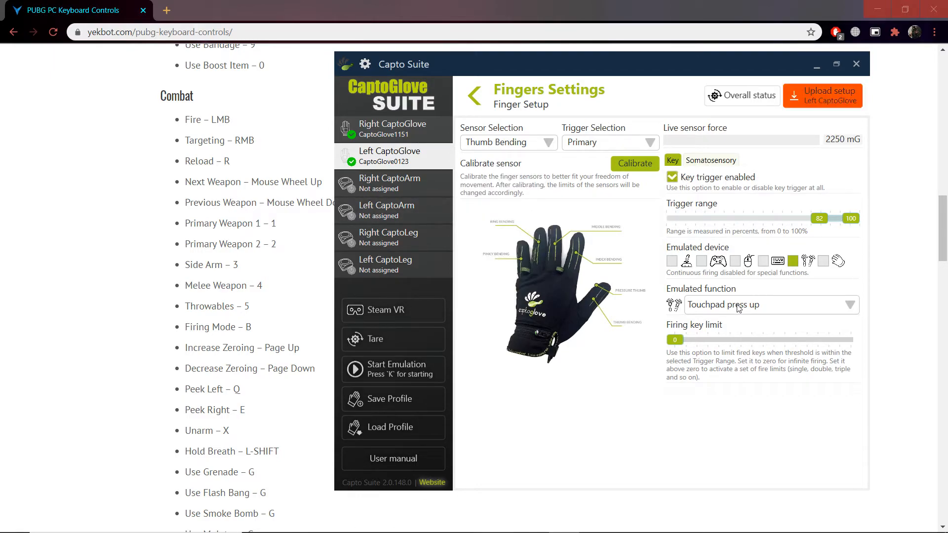
{"action": "left_click", "coordinate": [763, 262]}
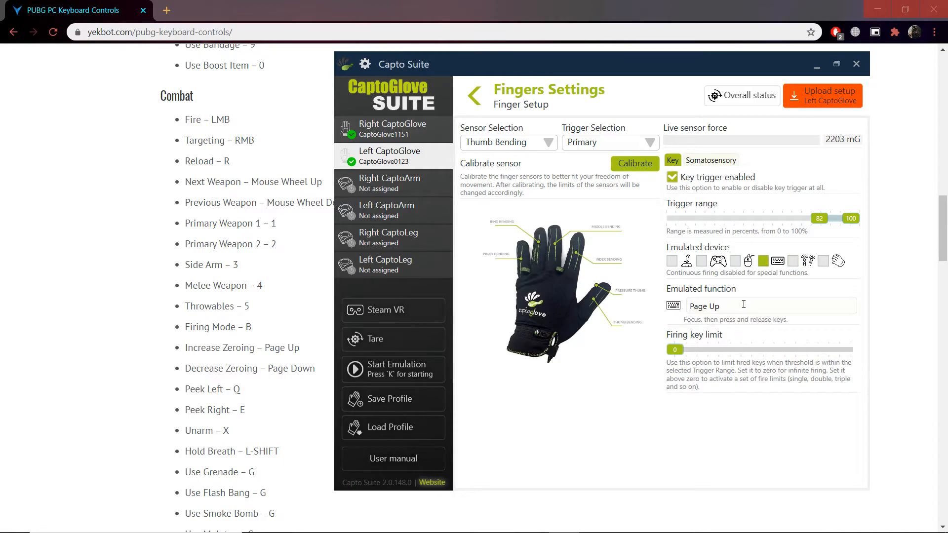
{"action": "key", "text": "1"}
{"action": "left_click_drag", "start_coordinate": [676, 352], "coordinate": [685, 350]}
Step: Configure the Index Bending primary trigger to emulate the keyboard's 2 key
{"action": "left_click", "coordinate": [548, 143]}
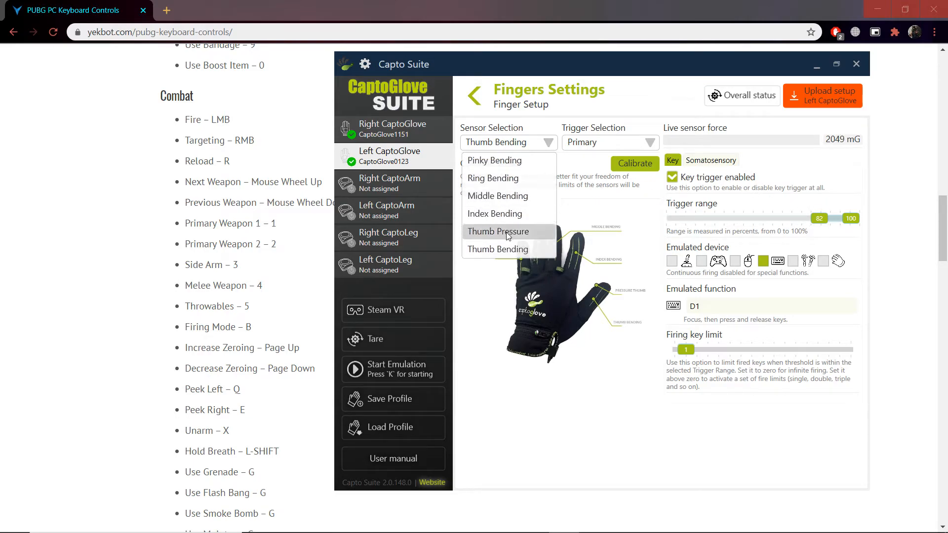
{"action": "left_click", "coordinate": [497, 217]}
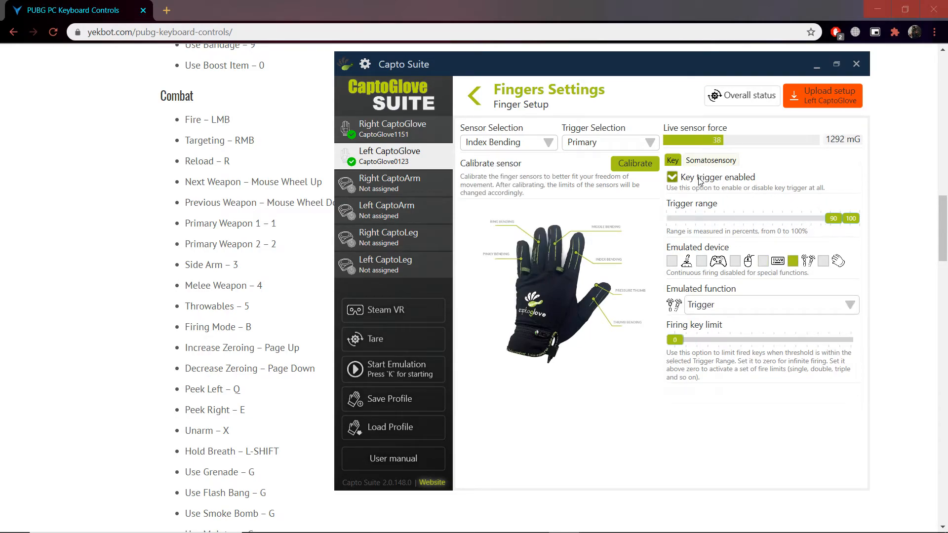
{"action": "left_click", "coordinate": [735, 261]}
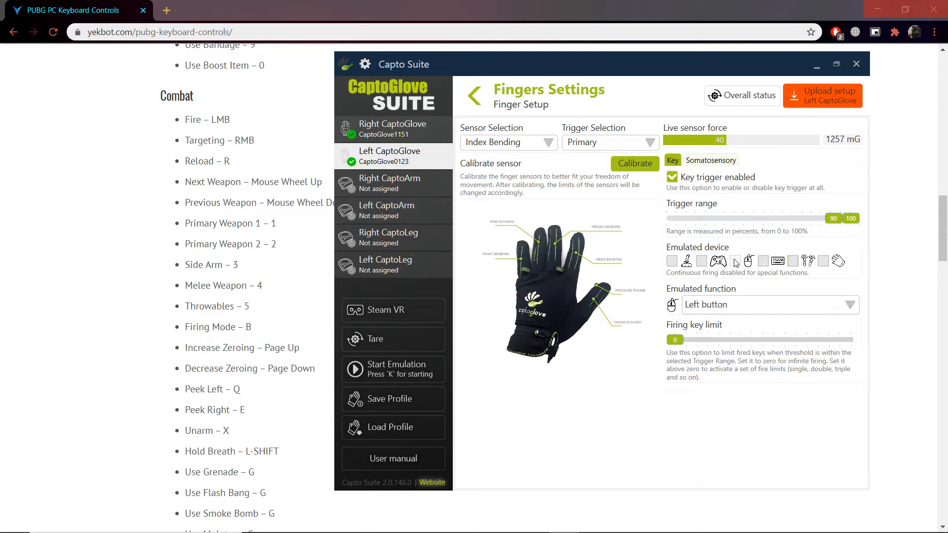
{"action": "left_click", "coordinate": [763, 261]}
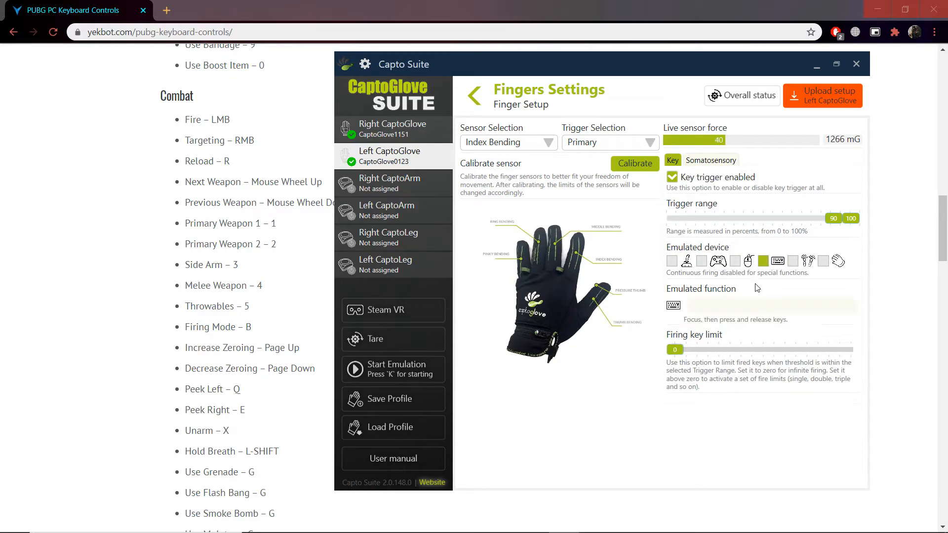
{"action": "left_click", "coordinate": [738, 308]}
{"action": "key", "text": "2"}
Step: Skip past Middle Bending and enable the Ring Bending key trigger, emulating the keyboard's 3 key
{"action": "left_click", "coordinate": [516, 141]}
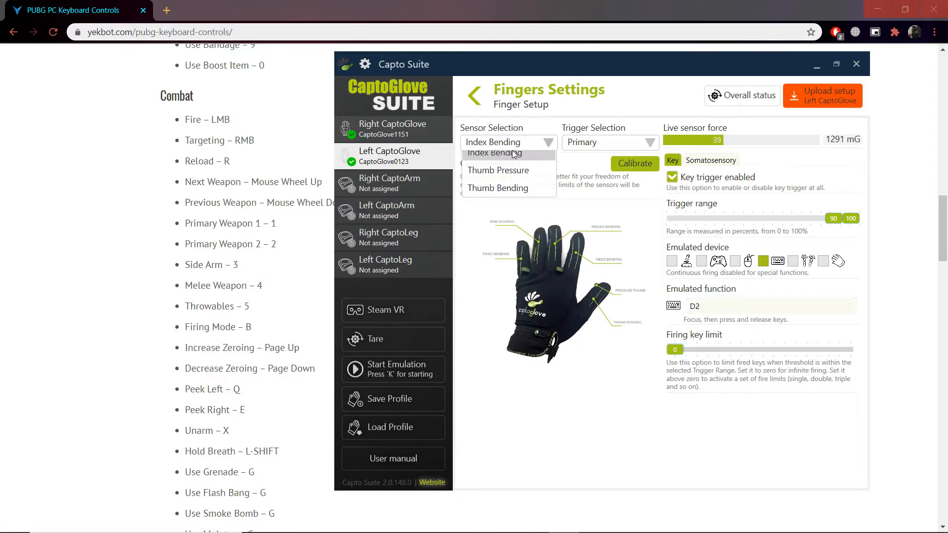
{"action": "left_click", "coordinate": [508, 199]}
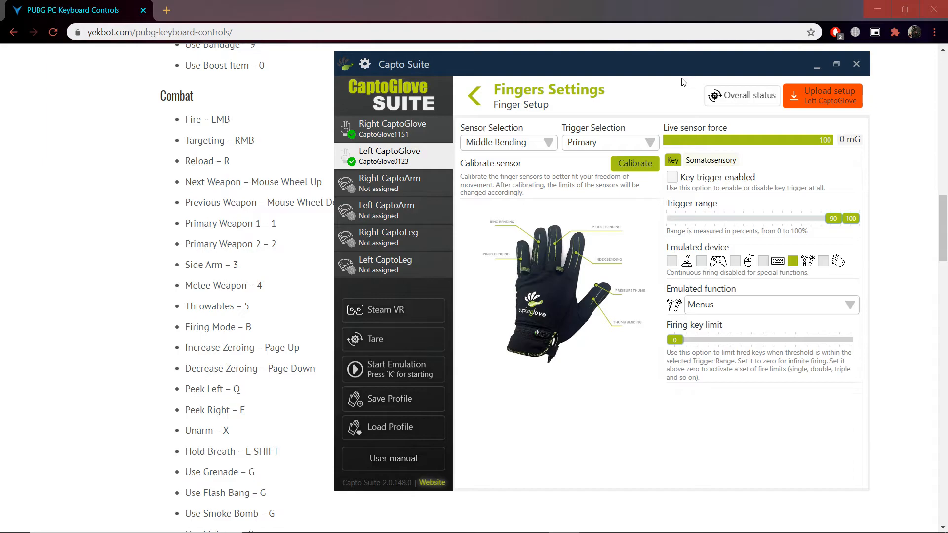
{"action": "left_click", "coordinate": [520, 142]}
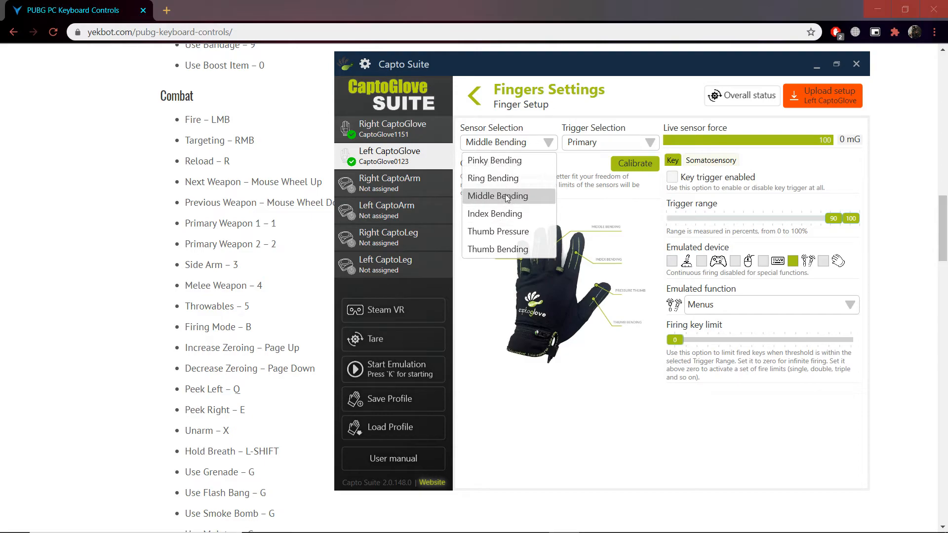
{"action": "left_click", "coordinate": [502, 177]}
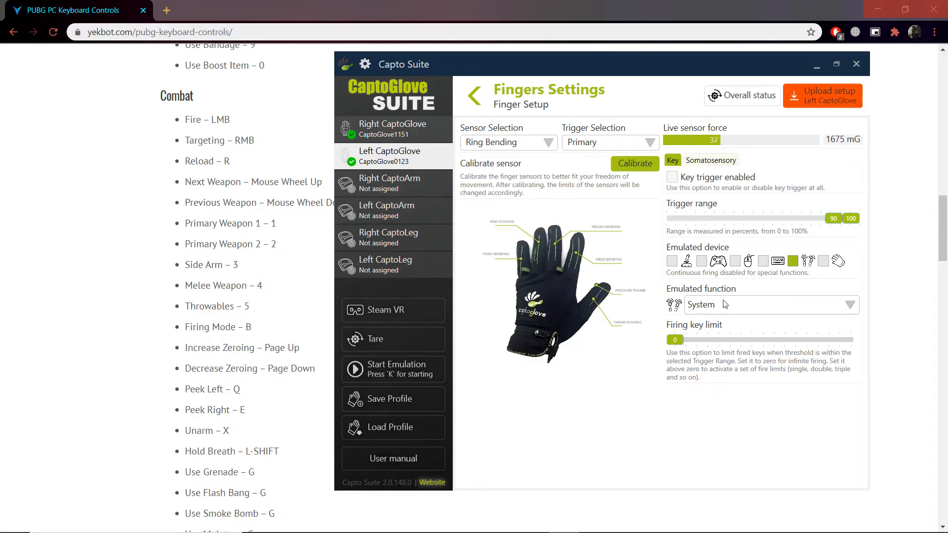
{"action": "left_click", "coordinate": [674, 178]}
{"action": "left_click", "coordinate": [763, 261]}
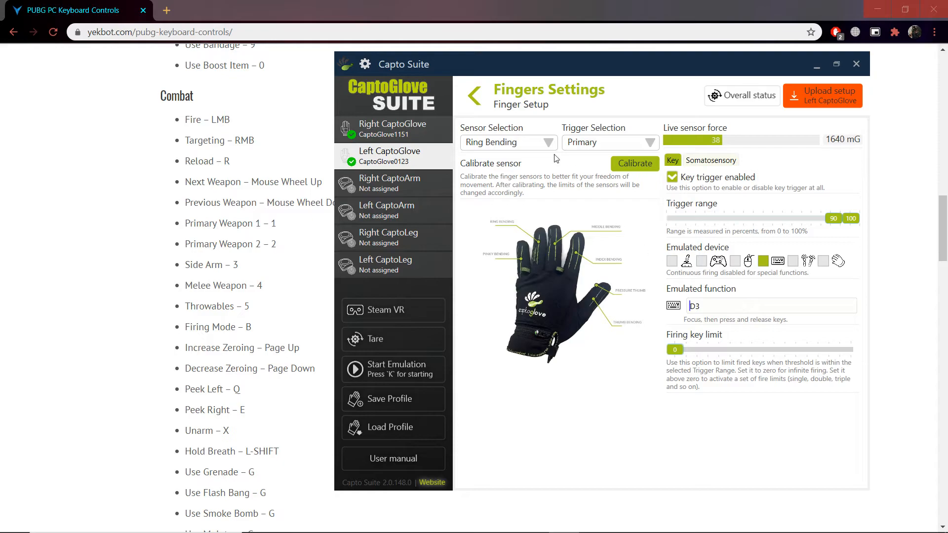
Step: Set the Pinky Bending trigger to emulate the keyboard's 4 key, rechecking the Ring Bending assignment
{"action": "left_click", "coordinate": [535, 142]}
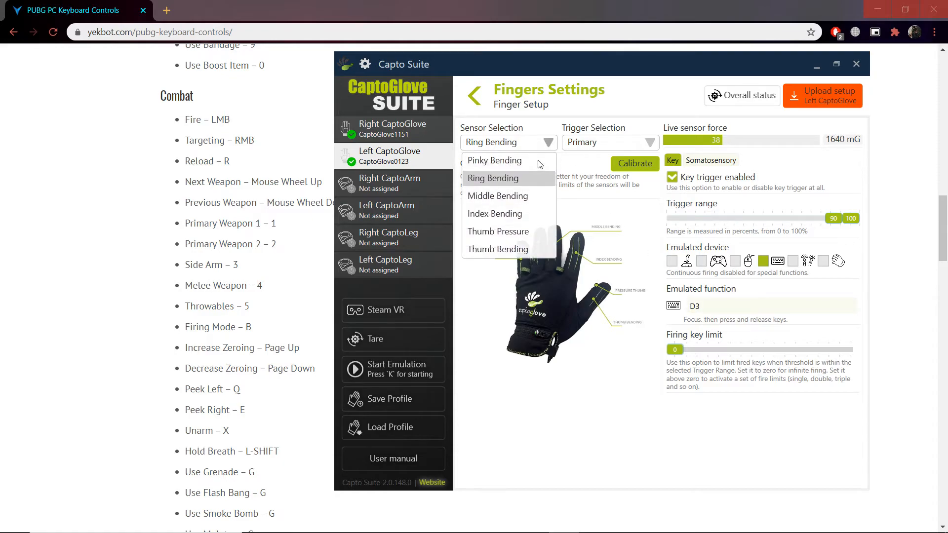
{"action": "left_click", "coordinate": [490, 161]}
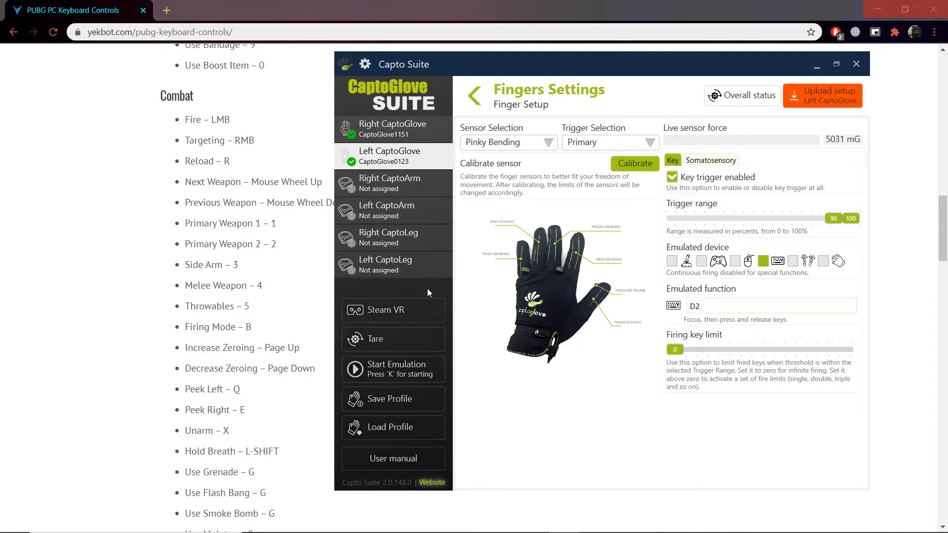
{"action": "left_click", "coordinate": [546, 143]}
{"action": "left_click", "coordinate": [493, 179]}
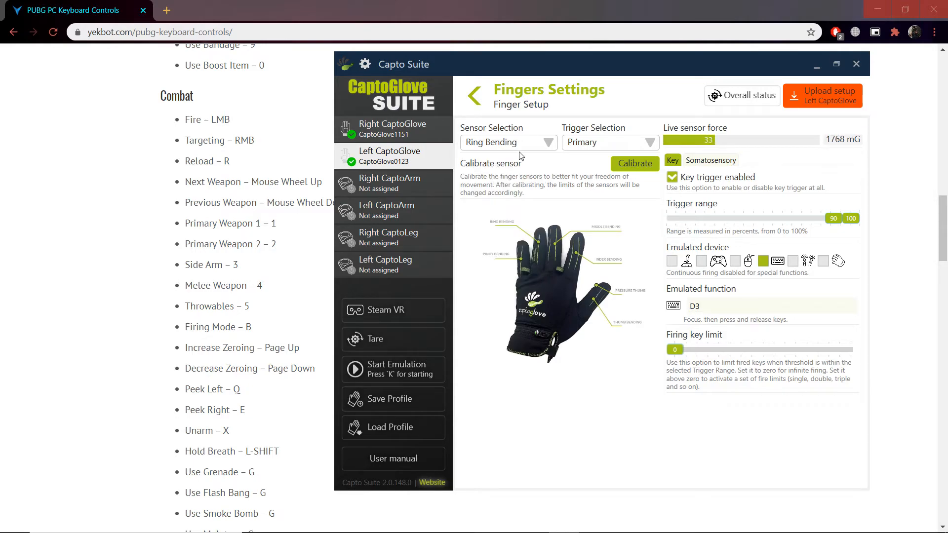
{"action": "left_click", "coordinate": [518, 147]}
{"action": "left_click", "coordinate": [515, 159]}
{"action": "left_click", "coordinate": [513, 147]}
{"action": "left_click", "coordinate": [498, 194]}
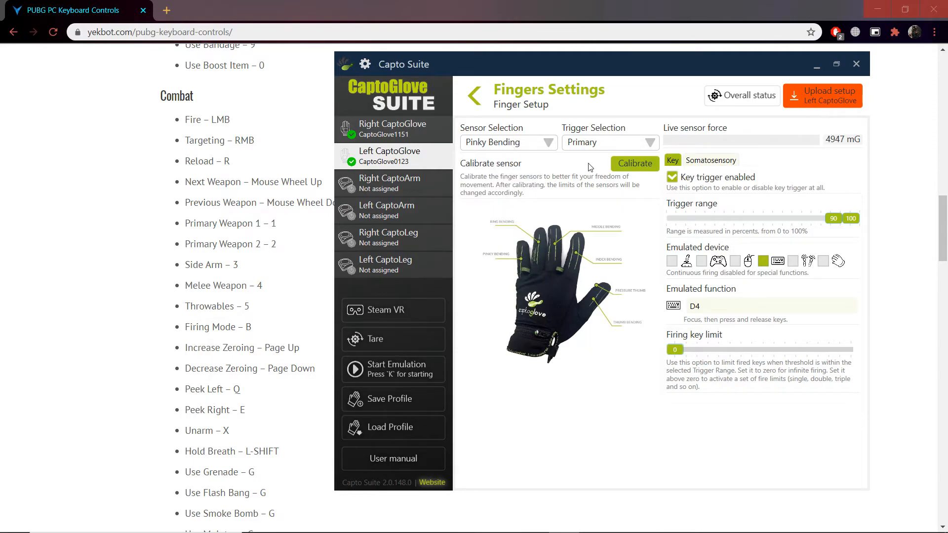
Step: Display the Middle Bending settings and look through the PUBG combat and UI controls for a key to assign
{"action": "left_click", "coordinate": [546, 147]}
{"action": "left_click", "coordinate": [483, 197]}
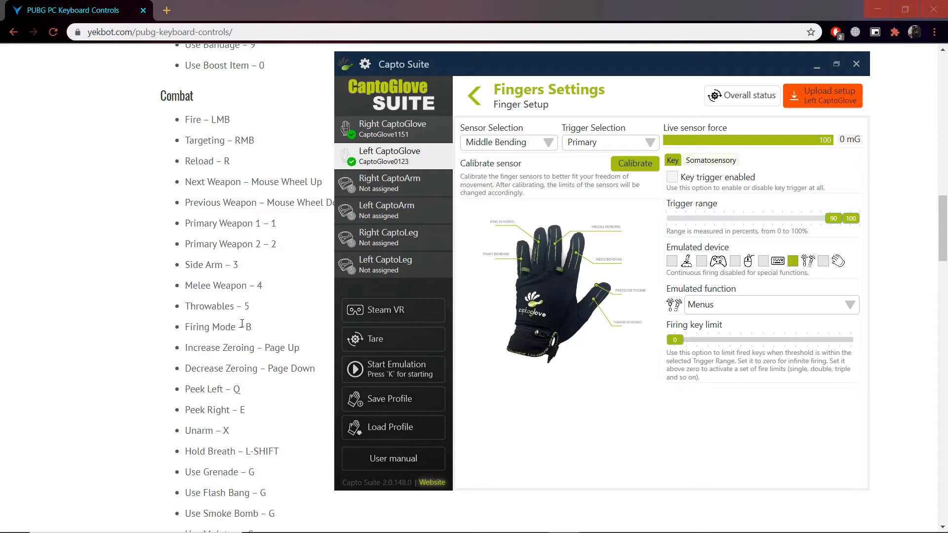
{"action": "scroll", "coordinate": [240, 320], "scroll_direction": "down", "scroll_amount": 1}
{"action": "scroll", "coordinate": [224, 157], "scroll_direction": "up", "scroll_amount": 2}
{"action": "scroll", "coordinate": [220, 222], "scroll_direction": "down", "scroll_amount": 3}
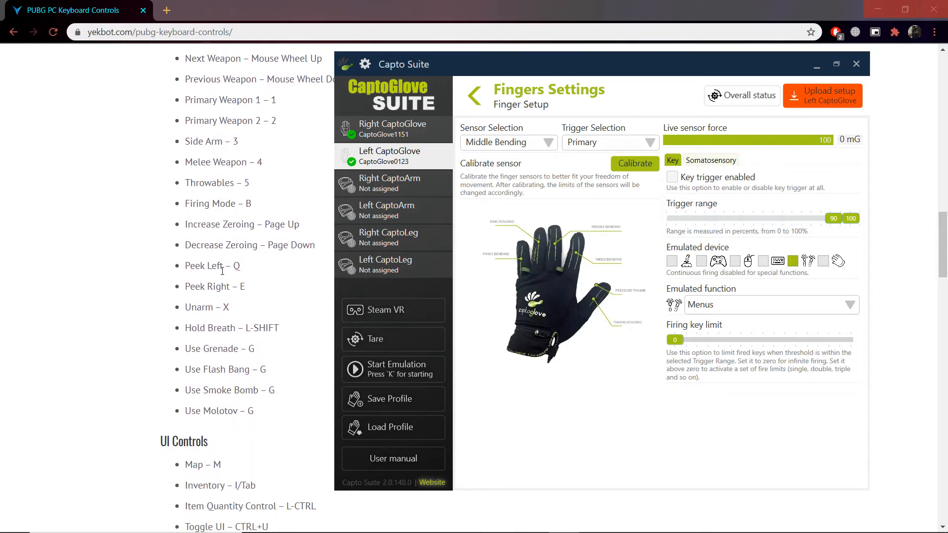
{"action": "scroll", "coordinate": [221, 307], "scroll_direction": "down", "scroll_amount": 1}
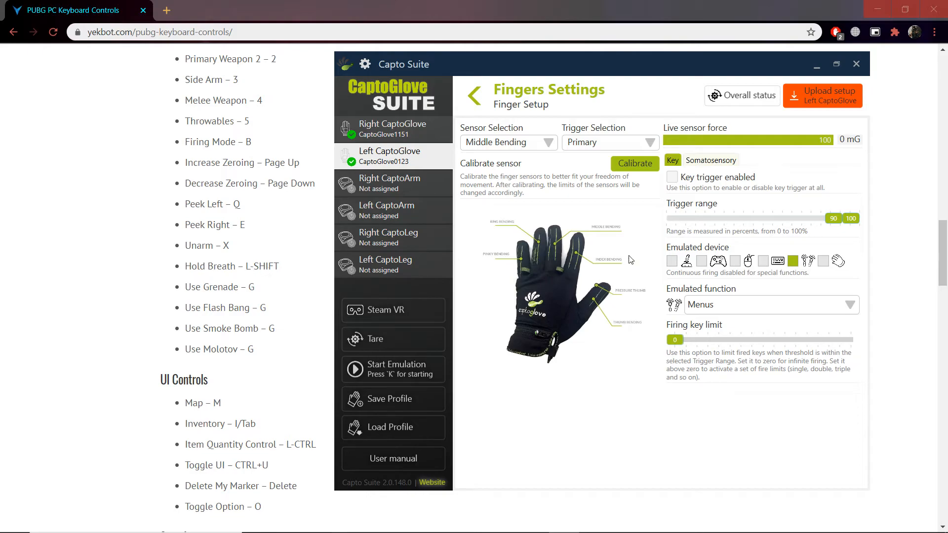
Step: Switch the Thumb Pressure trigger to keyboard emulation with a trigger range of 20 to 100%
{"action": "left_click", "coordinate": [482, 148]}
{"action": "left_click", "coordinate": [509, 233]}
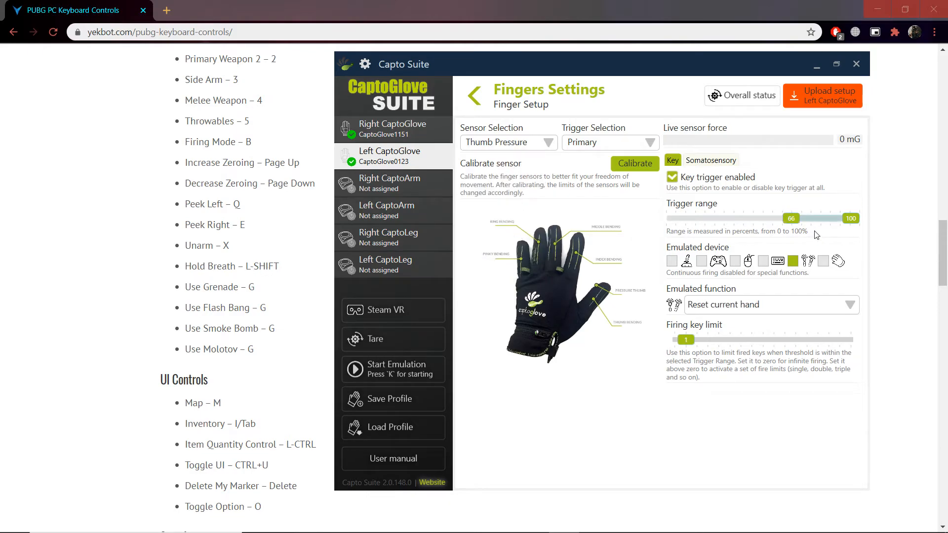
{"action": "left_click_drag", "start_coordinate": [795, 222], "coordinate": [833, 220]}
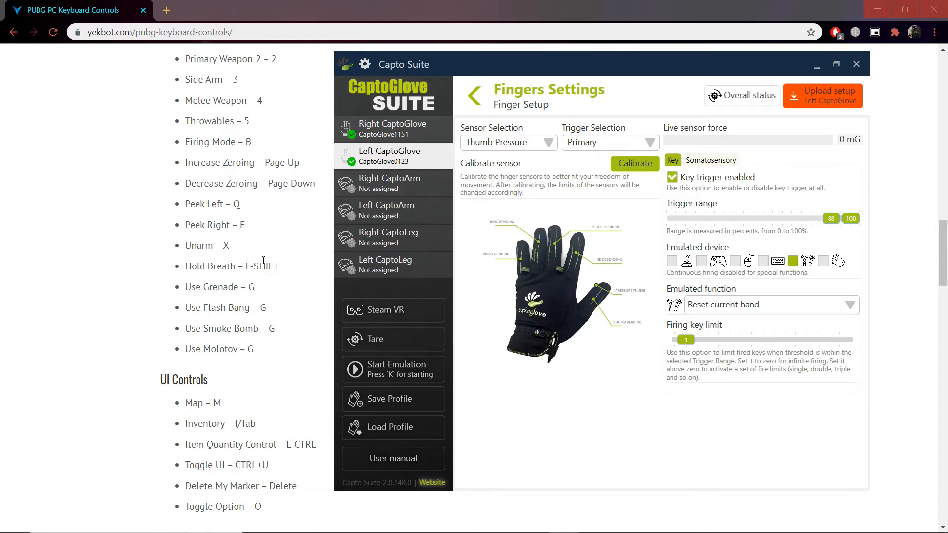
{"action": "left_click_drag", "start_coordinate": [831, 219], "coordinate": [821, 222]}
{"action": "left_click", "coordinate": [763, 261]}
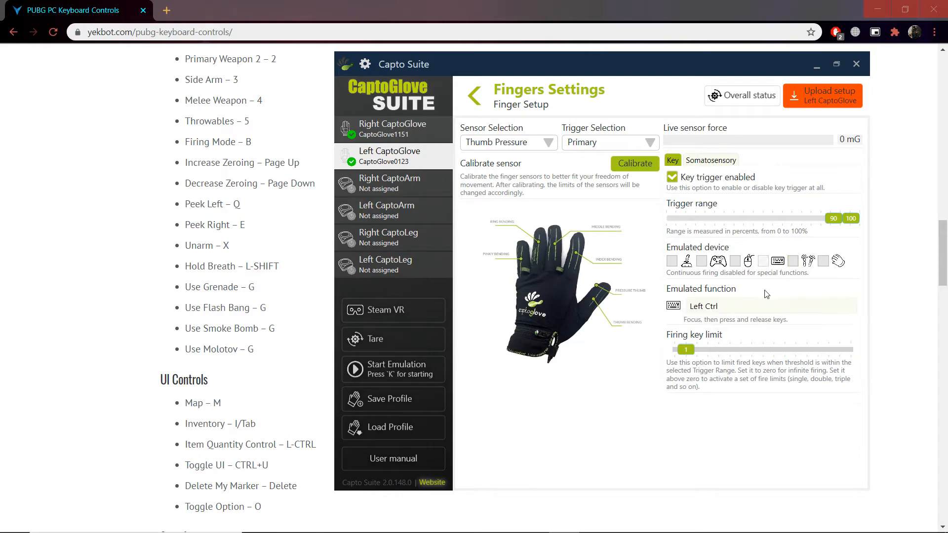
{"action": "left_click_drag", "start_coordinate": [822, 238], "coordinate": [712, 228]}
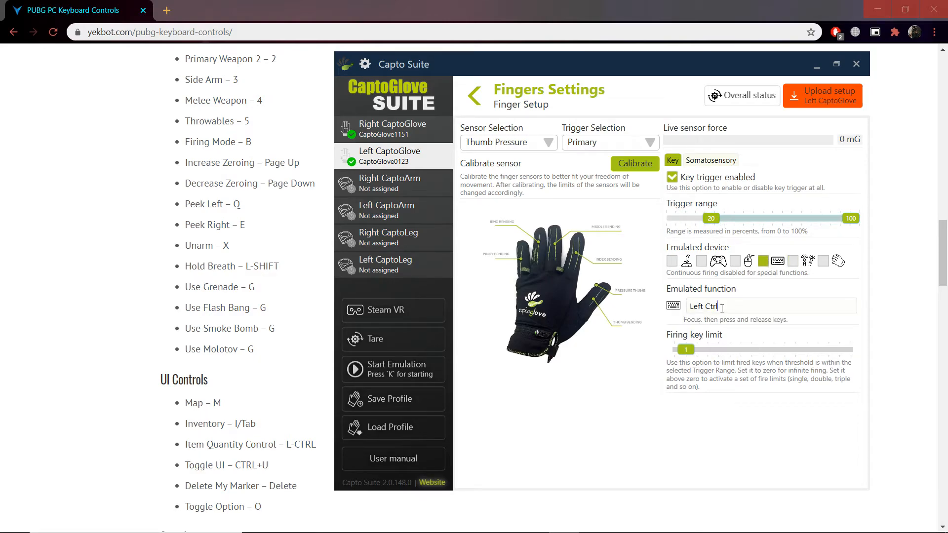
Step: Assign Left Shift to the Thumb Pressure trigger with a firing key limit of 0, and upload the Left CaptoGlove setup
{"action": "key", "text": "Caps_Lock"}
{"action": "key", "text": "shift"}
{"action": "left_click_drag", "start_coordinate": [691, 350], "coordinate": [676, 351]}
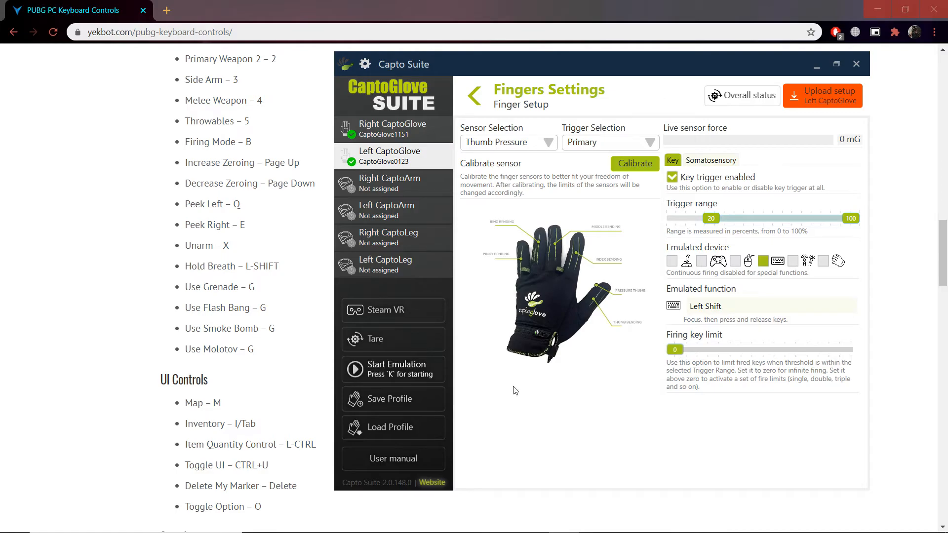
{"action": "left_click_drag", "start_coordinate": [677, 351], "coordinate": [687, 352]}
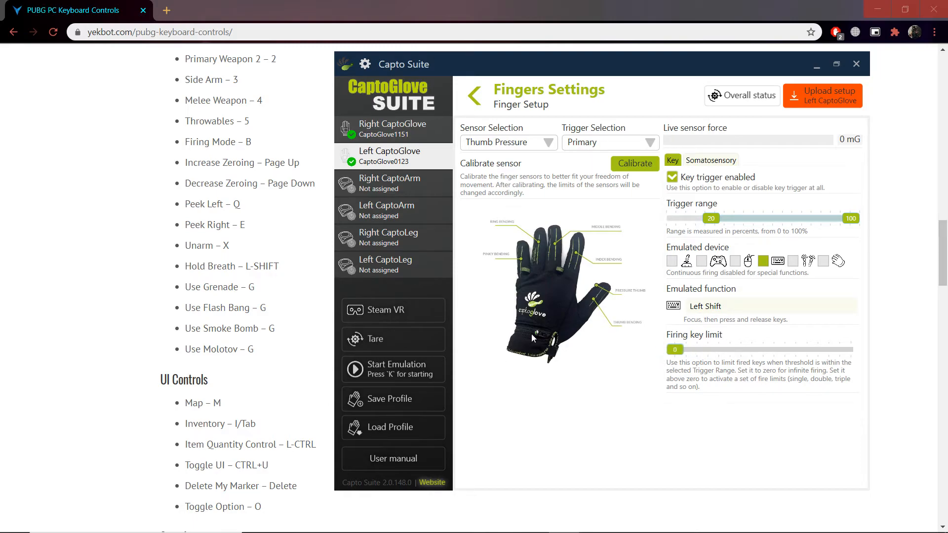
{"action": "left_click", "coordinate": [823, 96]}
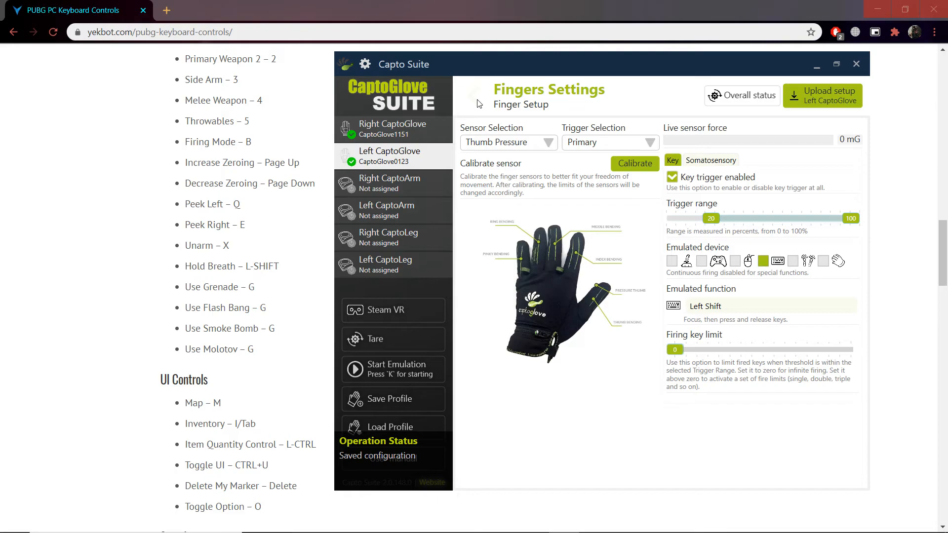
Step: Enable the left glove's Middle Bending trigger and set it to emulate the keyboard's M key
{"action": "scroll", "coordinate": [285, 208], "scroll_direction": "down", "scroll_amount": 4}
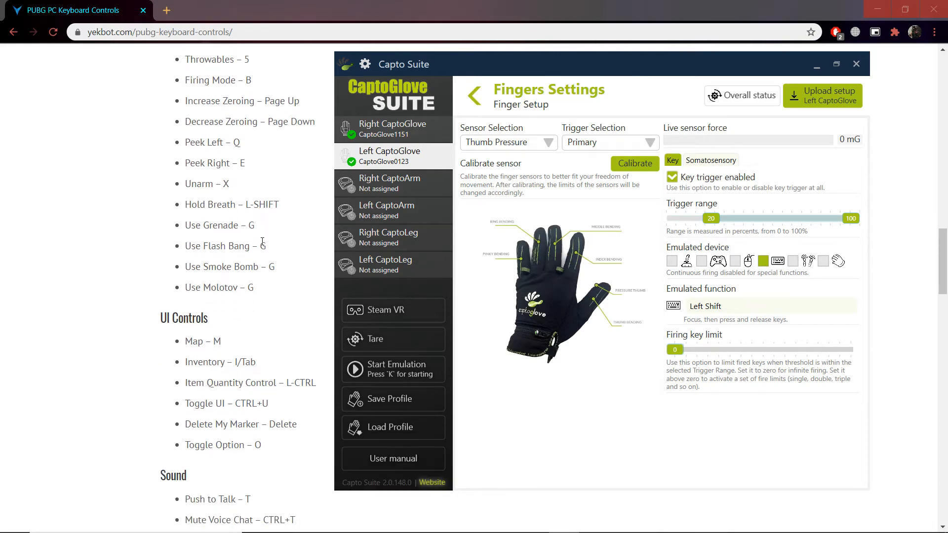
{"action": "left_click", "coordinate": [498, 143]}
{"action": "left_click", "coordinate": [481, 196]}
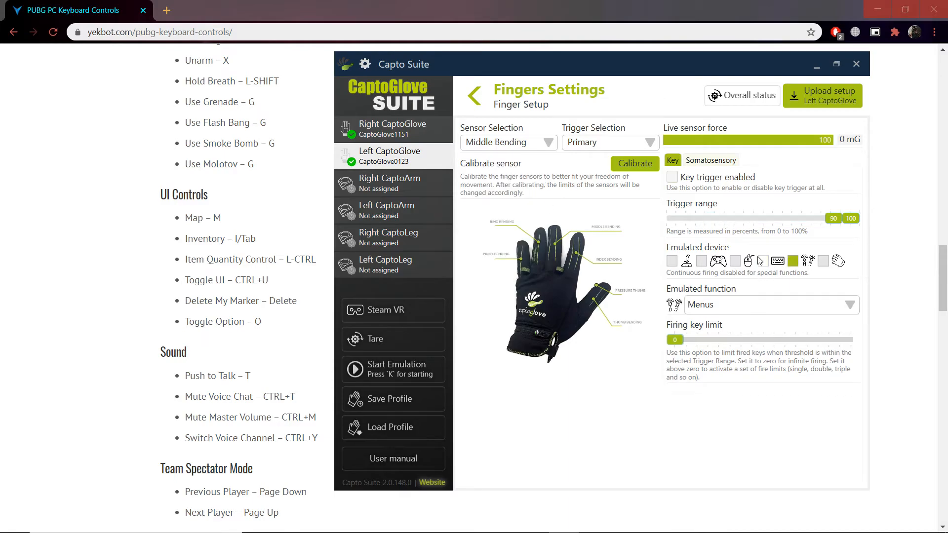
{"action": "left_click", "coordinate": [695, 181]}
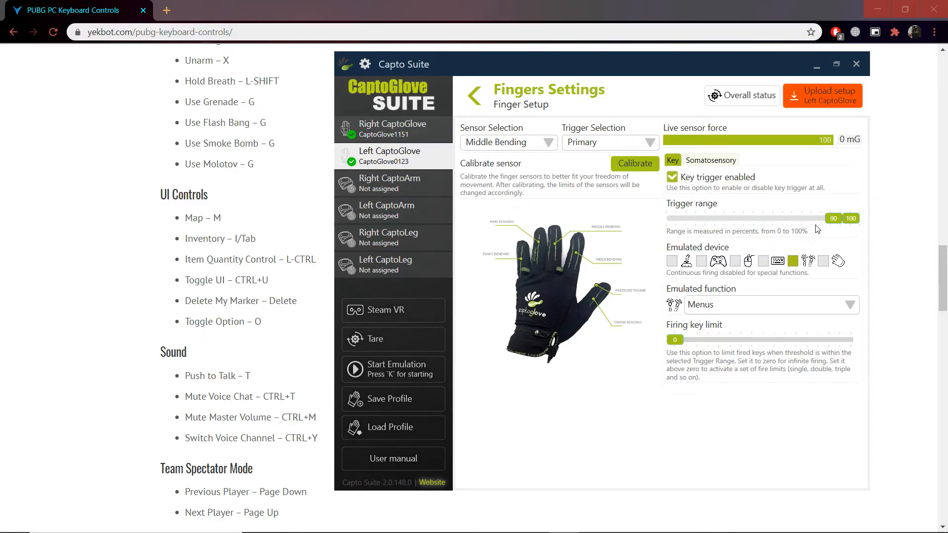
{"action": "left_click", "coordinate": [763, 260]}
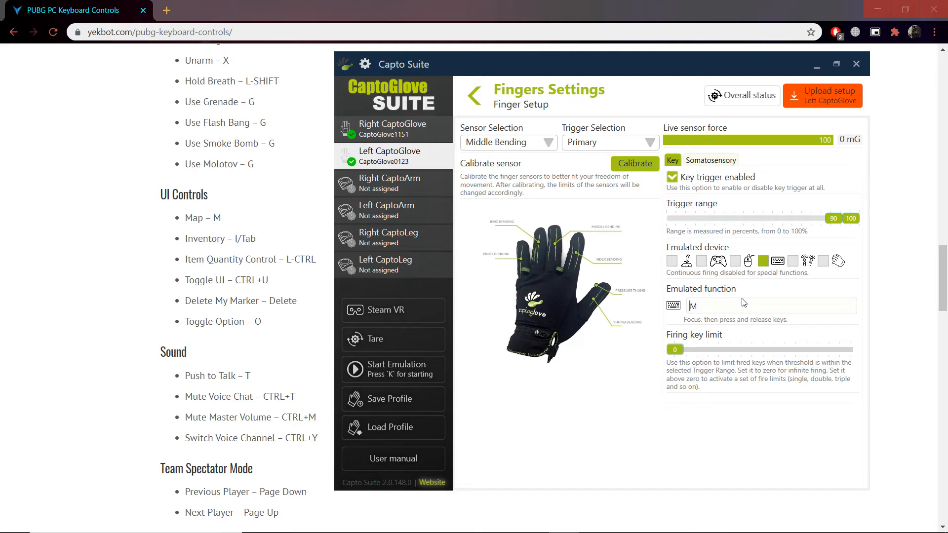
Step: Bring Capto Suite back in front of the browser and upload the Left CaptoGlove setup
{"action": "left_click", "coordinate": [872, 102]}
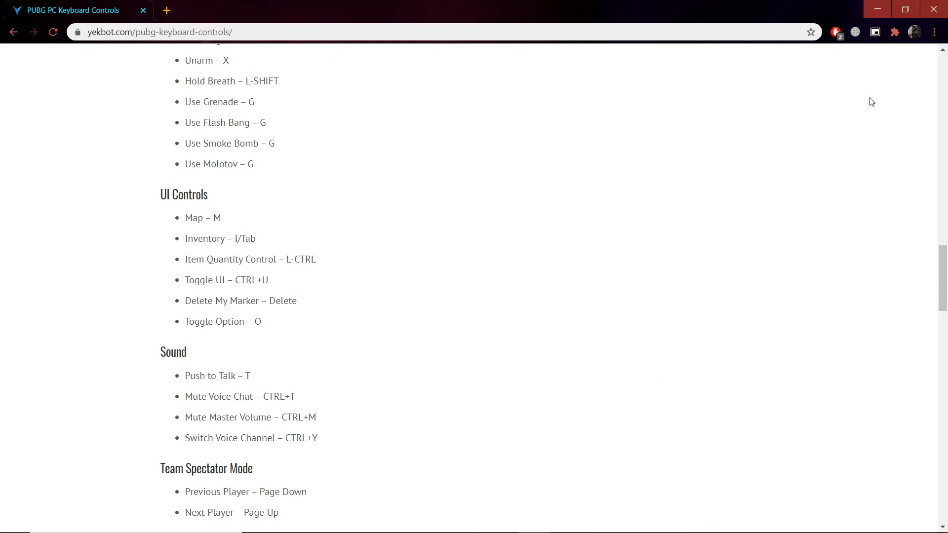
{"action": "left_click", "coordinate": [565, 523]}
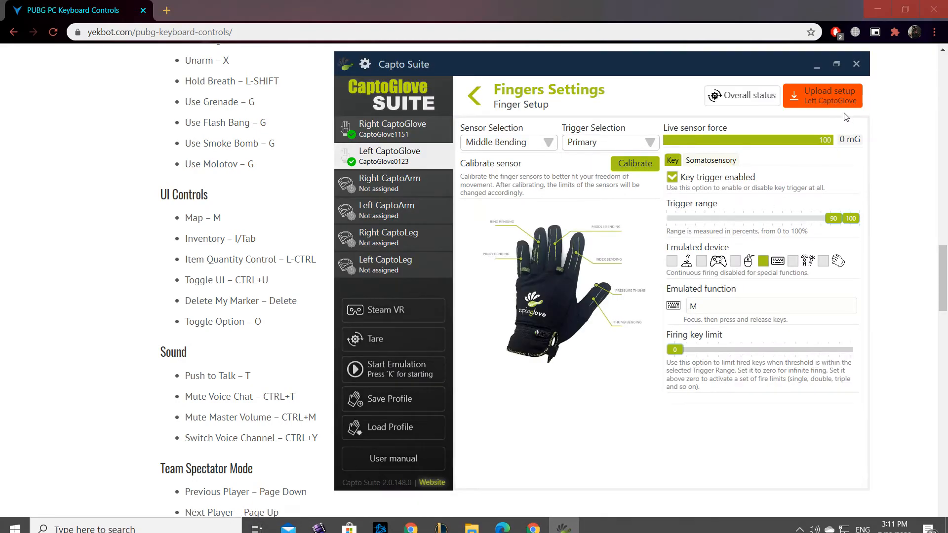
{"action": "left_click", "coordinate": [838, 99]}
Step: Return to the device overview and review the operation modes enabled for the Right and Left CaptoGlove
{"action": "left_click", "coordinate": [459, 95]}
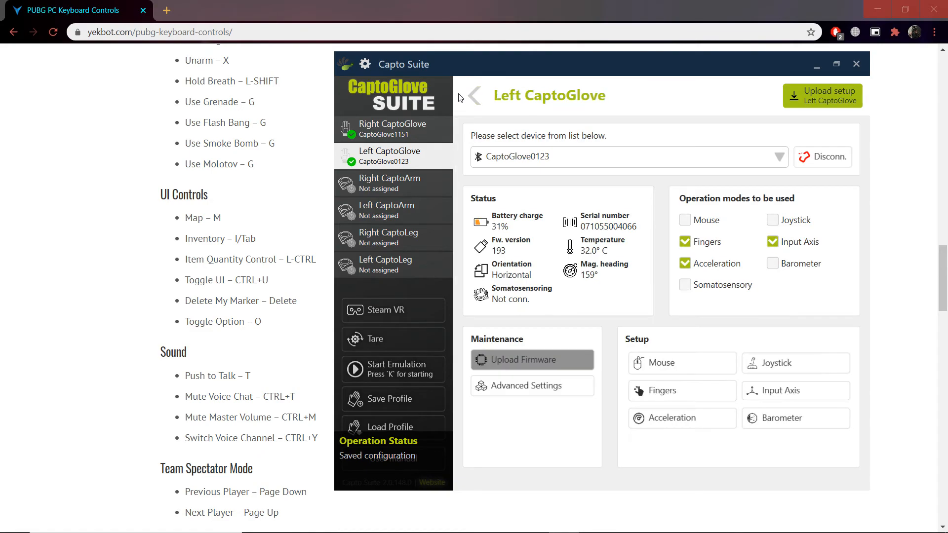
{"action": "left_click", "coordinate": [374, 130]}
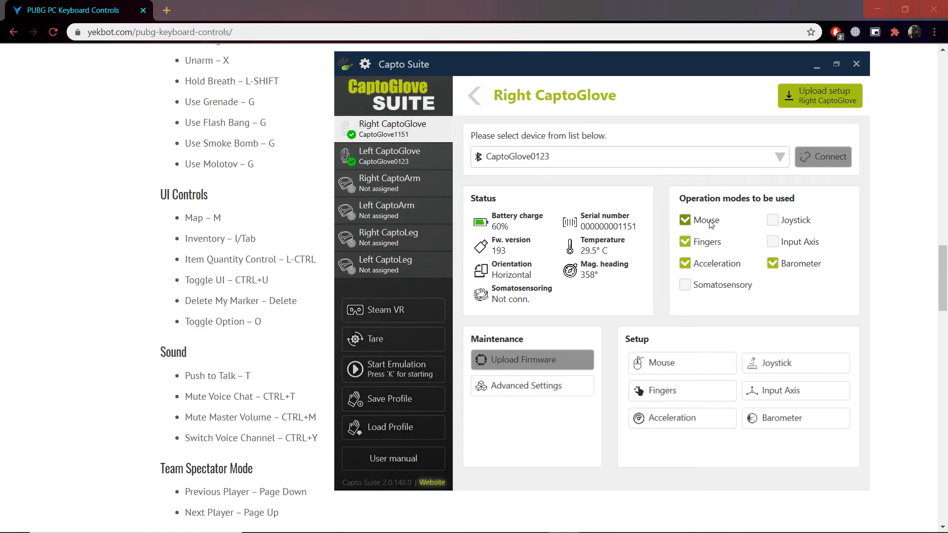
{"action": "left_click", "coordinate": [390, 154]}
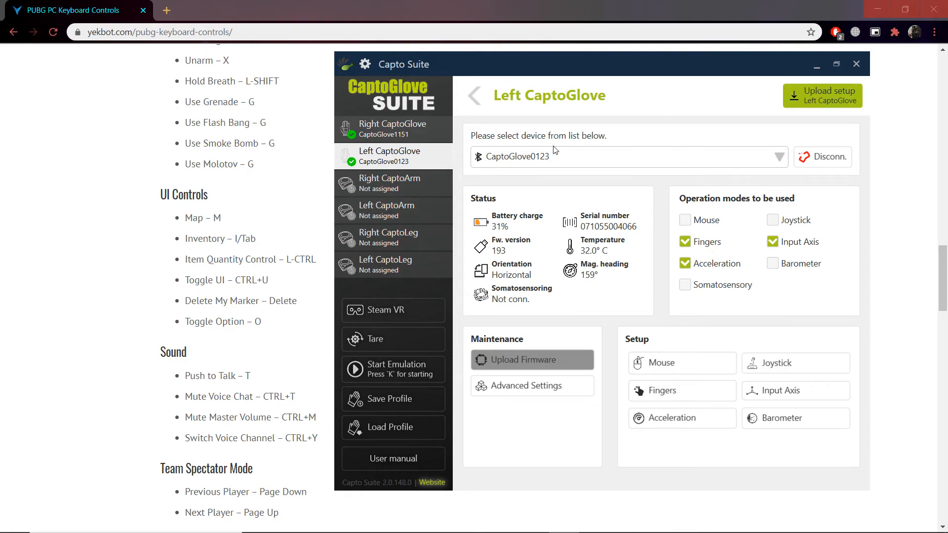
Step: Test the configured gloves by running emulation mode, and stop the emulation
{"action": "left_click", "coordinate": [407, 380]}
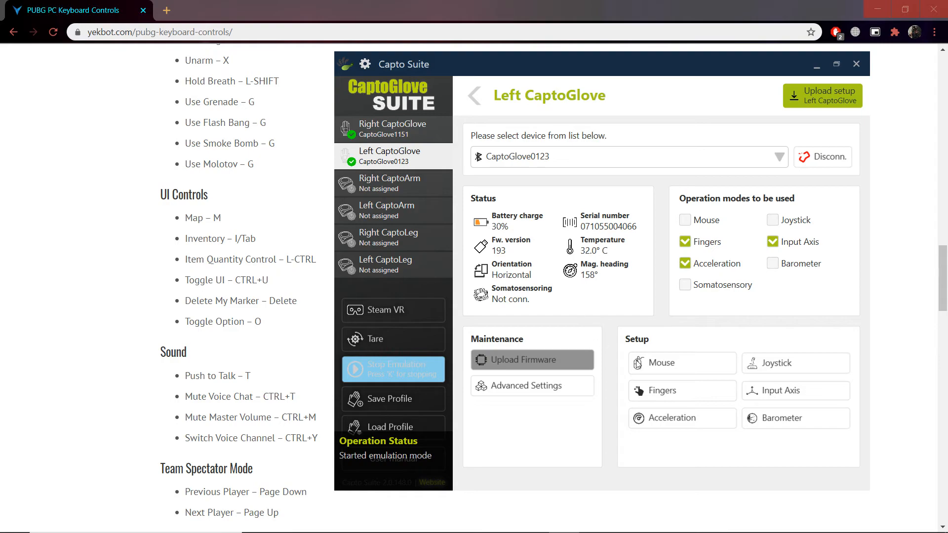
{"action": "left_click", "coordinate": [352, 263]}
{"action": "key", "text": "Up"}
{"action": "key", "text": "Up"}
{"action": "key", "text": "Up"}
{"action": "key", "text": "Up"}
{"action": "key", "text": "Up"}
{"action": "key", "text": "Down"}
{"action": "key", "text": "Down"}
{"action": "key", "text": "Down"}
{"action": "key", "text": "Down"}
{"action": "key", "text": "Down"}
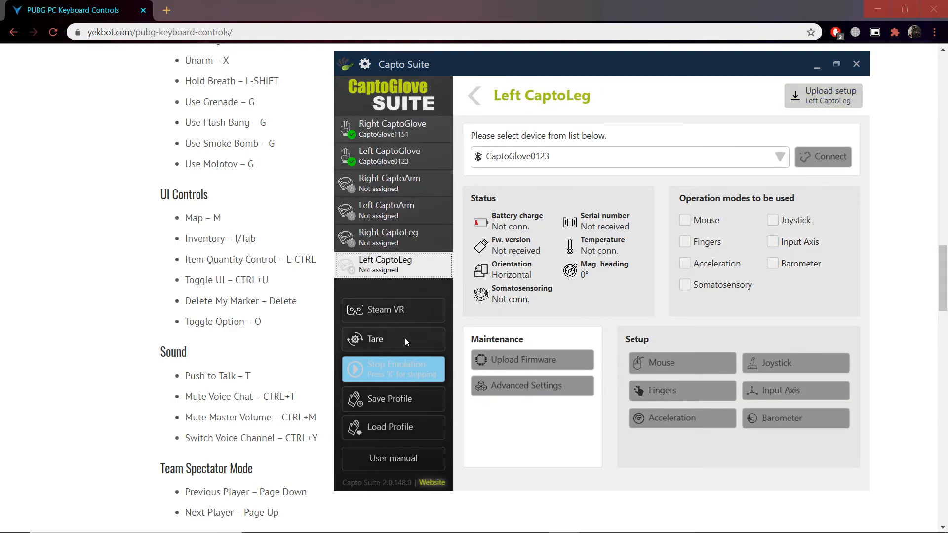
{"action": "left_click", "coordinate": [408, 375]}
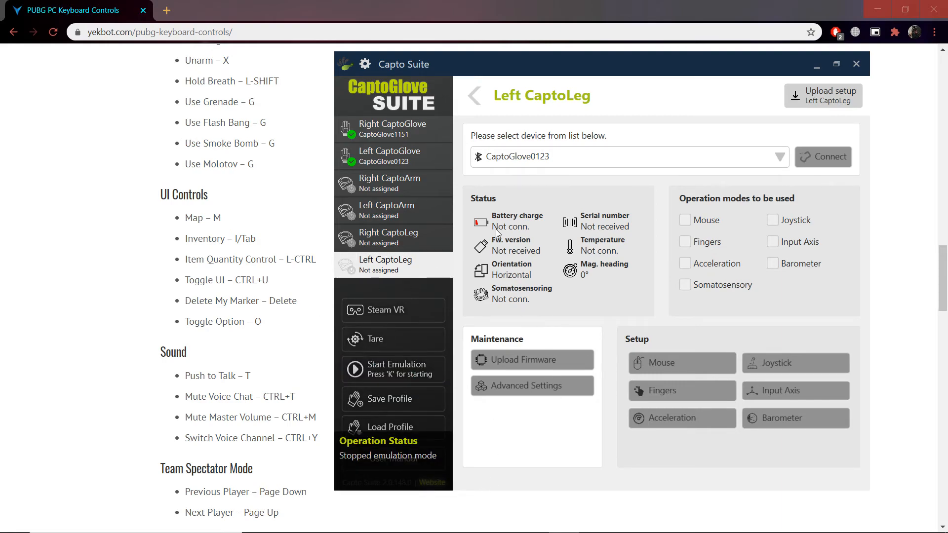
Step: Reselect the Left CaptoGlove, start saving the profile and browse to the Profiles folder inside g Suites
{"action": "left_click_drag", "start_coordinate": [598, 69], "coordinate": [583, 19]}
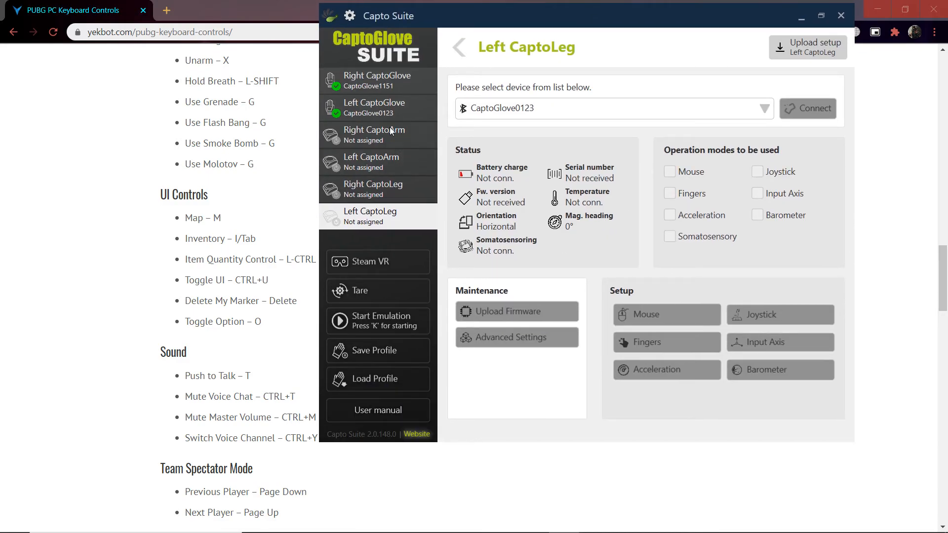
{"action": "left_click", "coordinate": [379, 111]}
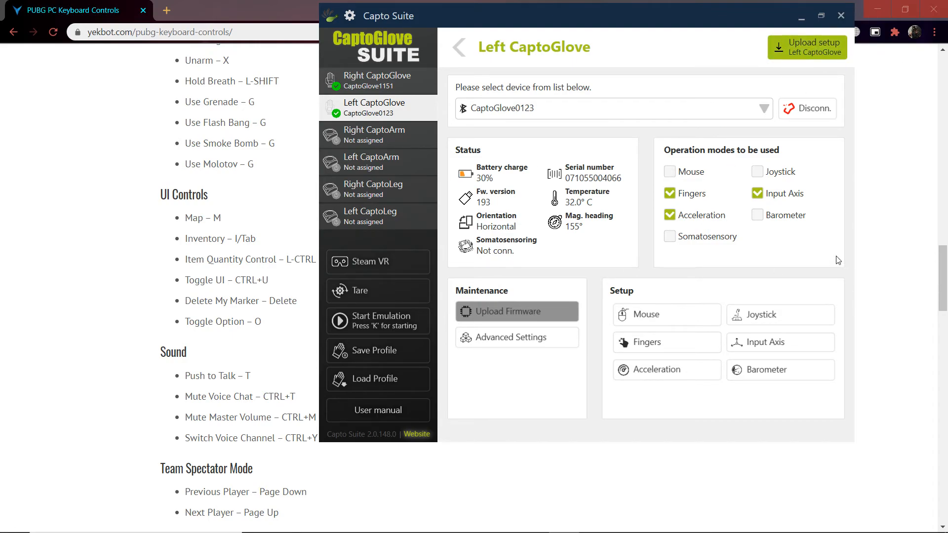
{"action": "left_click", "coordinate": [379, 350]}
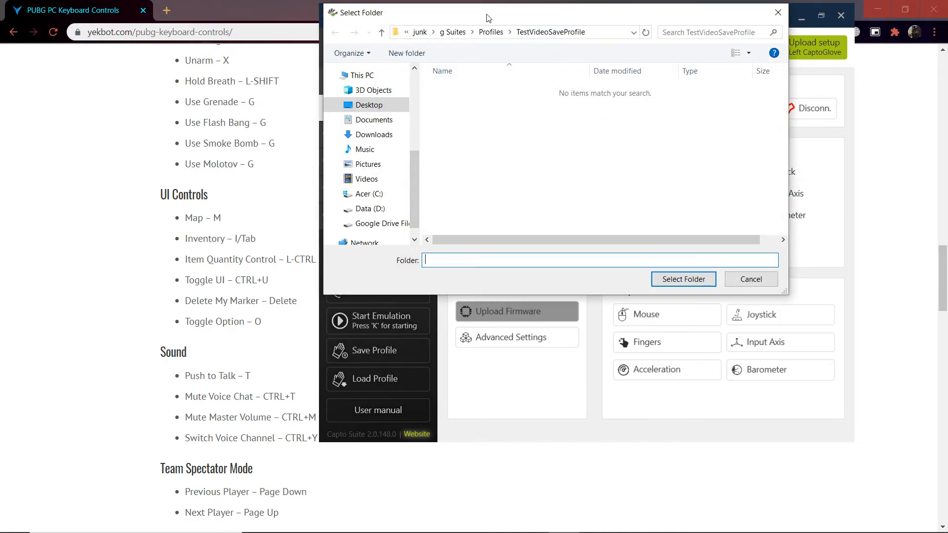
{"action": "left_click", "coordinate": [492, 32]}
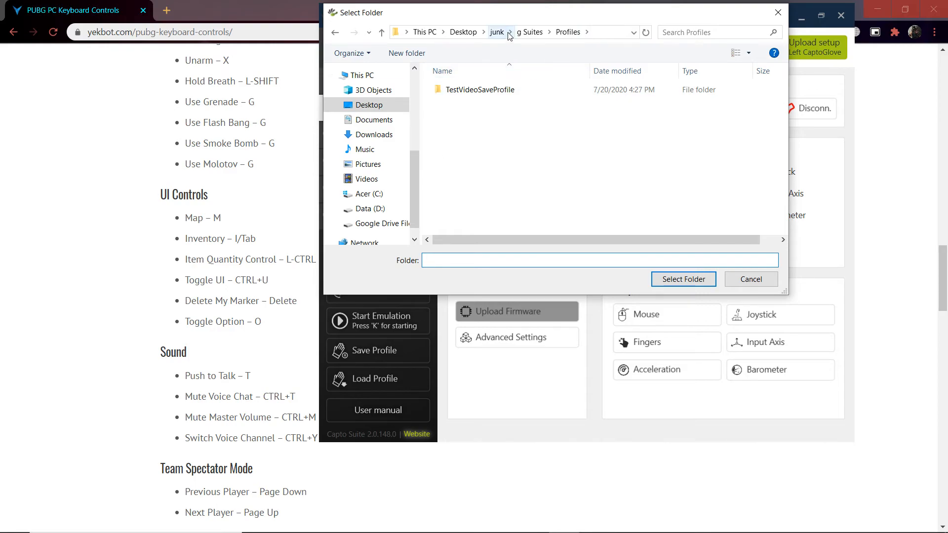
{"action": "left_click", "coordinate": [526, 33]}
{"action": "scroll", "coordinate": [494, 227], "scroll_direction": "down", "scroll_amount": 3}
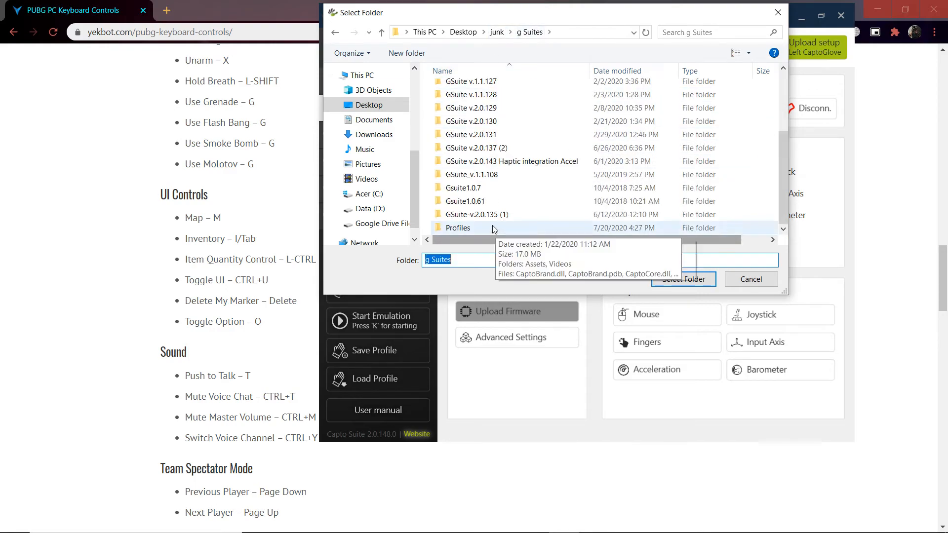
{"action": "double_click", "coordinate": [453, 227]}
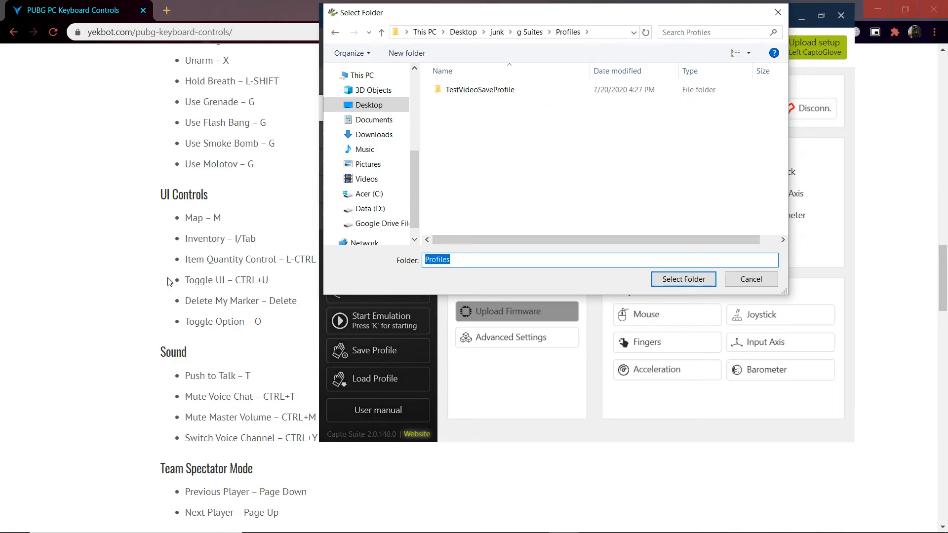
Step: Create a new folder inside the Profiles folder
{"action": "right_click", "coordinate": [470, 122]}
{"action": "mouse_move", "coordinate": [522, 256]}
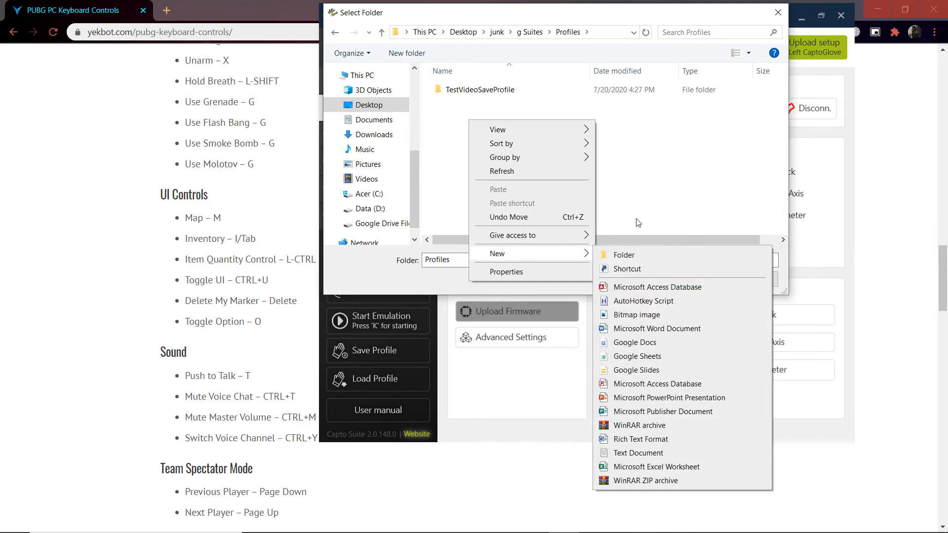
{"action": "left_click", "coordinate": [622, 254]}
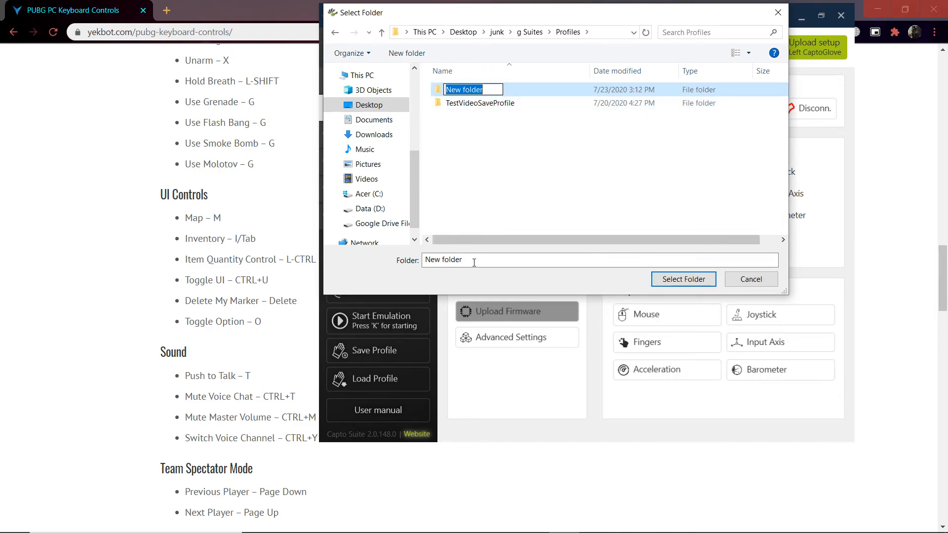
{"action": "key", "text": "Return"}
{"action": "left_click_drag", "start_coordinate": [489, 260], "coordinate": [398, 260]}
{"action": "type", "text": "tESDT"}
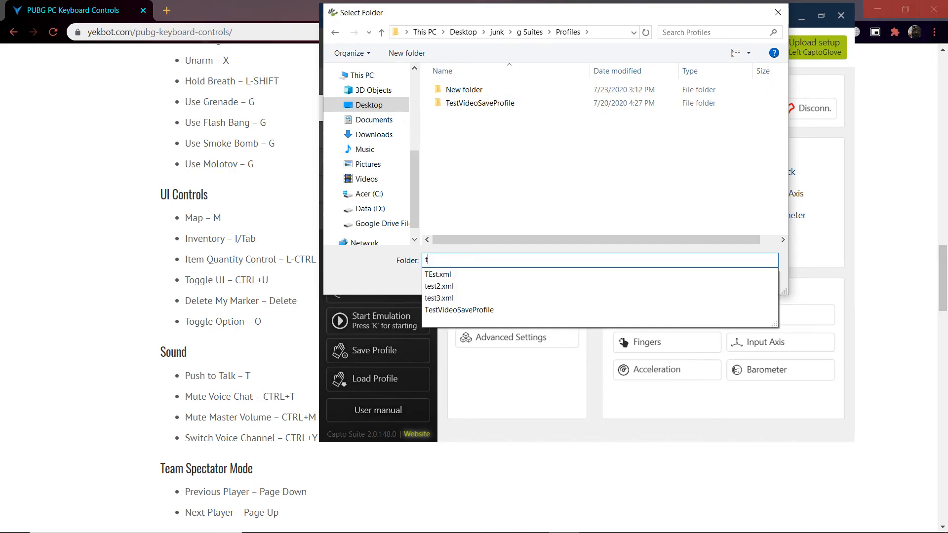
{"action": "key", "text": "BackSpace"}
{"action": "key", "text": "BackSpace"}
{"action": "key", "text": "BackSpace"}
{"action": "key", "text": "BackSpace"}
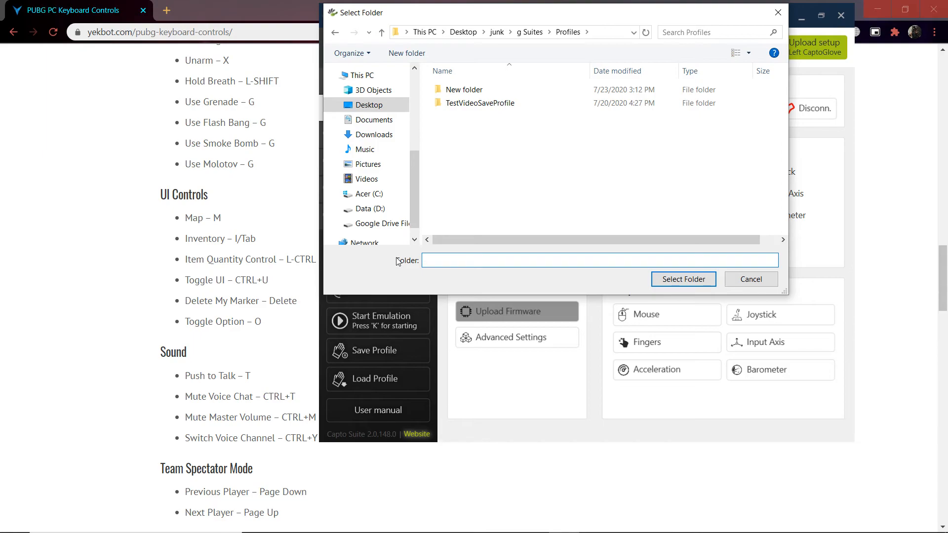
Step: Rename the new folder as TestShootingGameVideo and save the profile into it
{"action": "right_click", "coordinate": [546, 91]}
{"action": "left_click", "coordinate": [463, 90]}
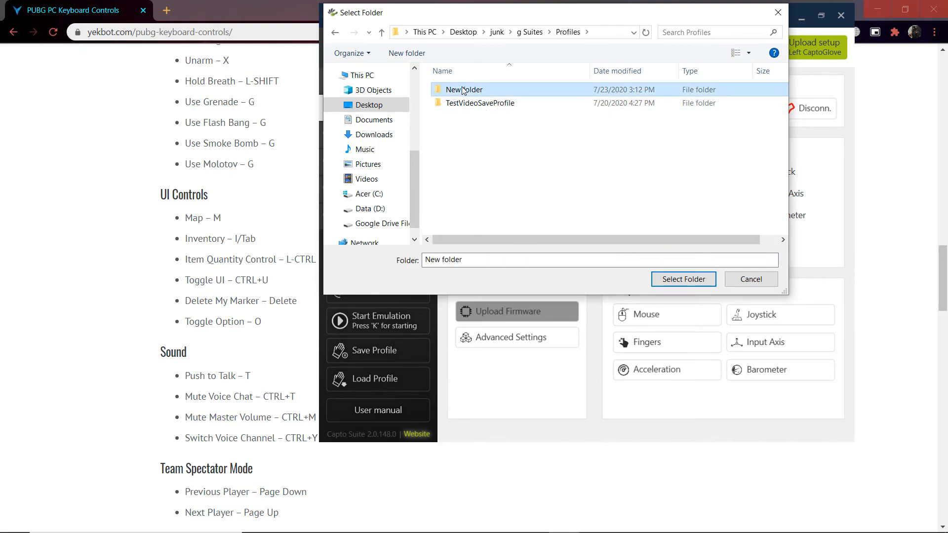
{"action": "right_click", "coordinate": [462, 87]}
{"action": "left_click", "coordinate": [509, 367]}
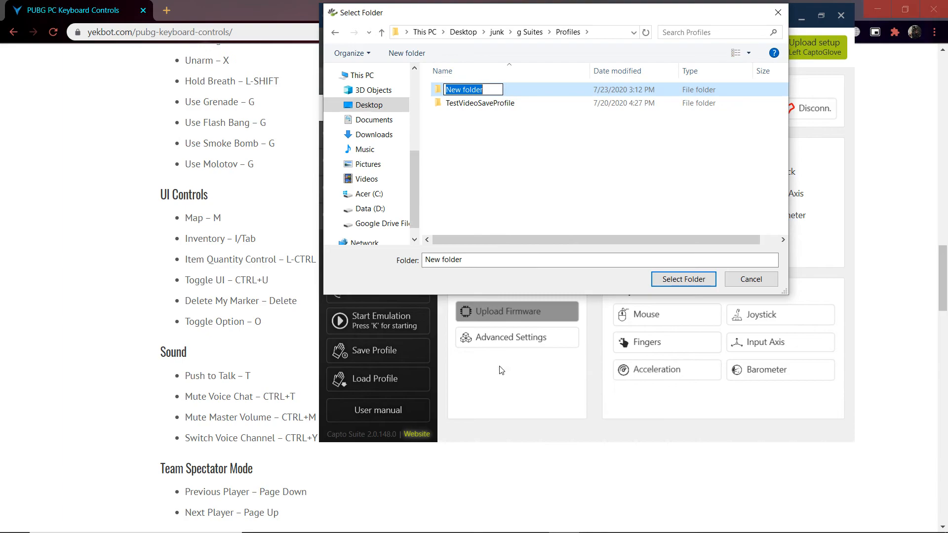
{"action": "type", "text": "Test"}
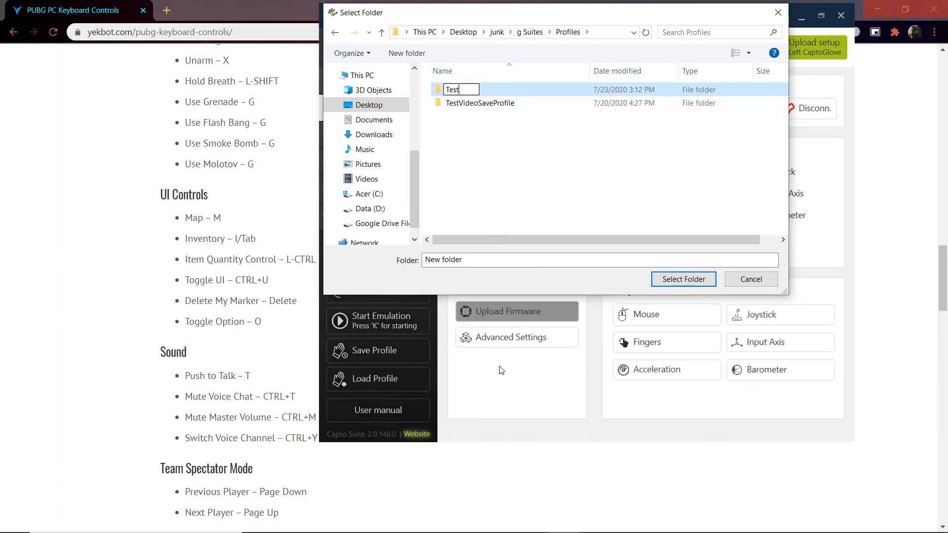
{"action": "type", "text": "Shotti"}
{"action": "key", "text": "BackSpace"}
{"action": "key", "text": "BackSpace"}
{"action": "type", "text": "otinh"}
{"action": "type", "text": "G"}
{"action": "key", "text": "BackSpace"}
{"action": "key", "text": "BackSpace"}
{"action": "type", "text": "gGame"}
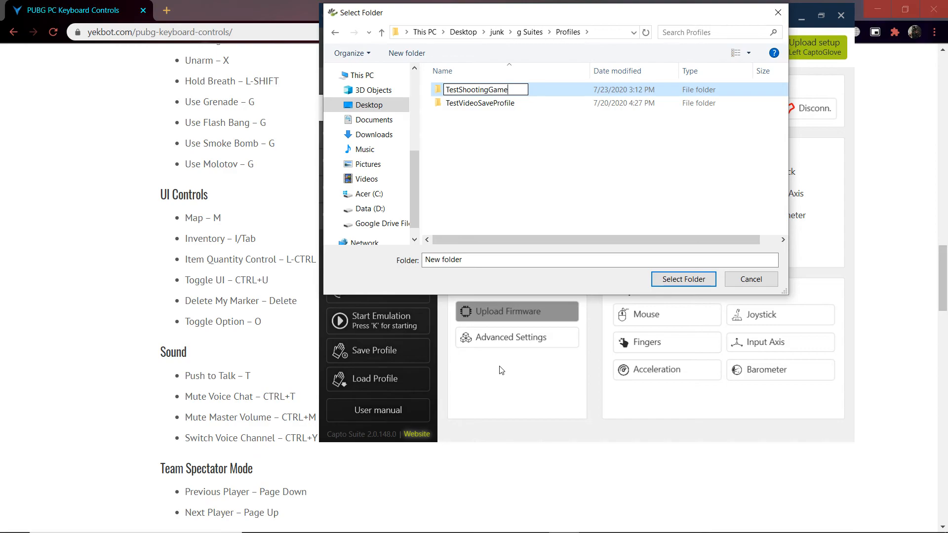
{"action": "type", "text": "Video"}
{"action": "left_click", "coordinate": [525, 140]}
{"action": "left_click", "coordinate": [489, 91]}
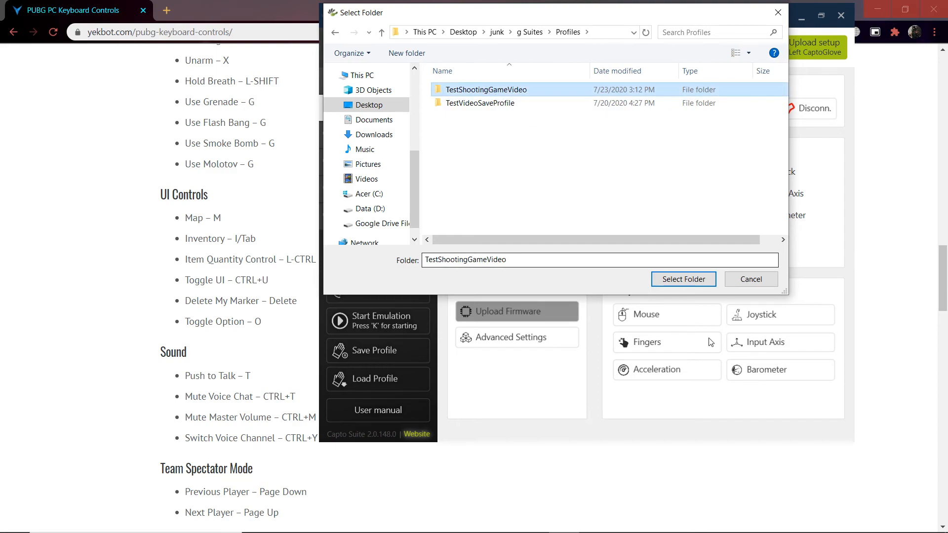
{"action": "left_click", "coordinate": [658, 280]}
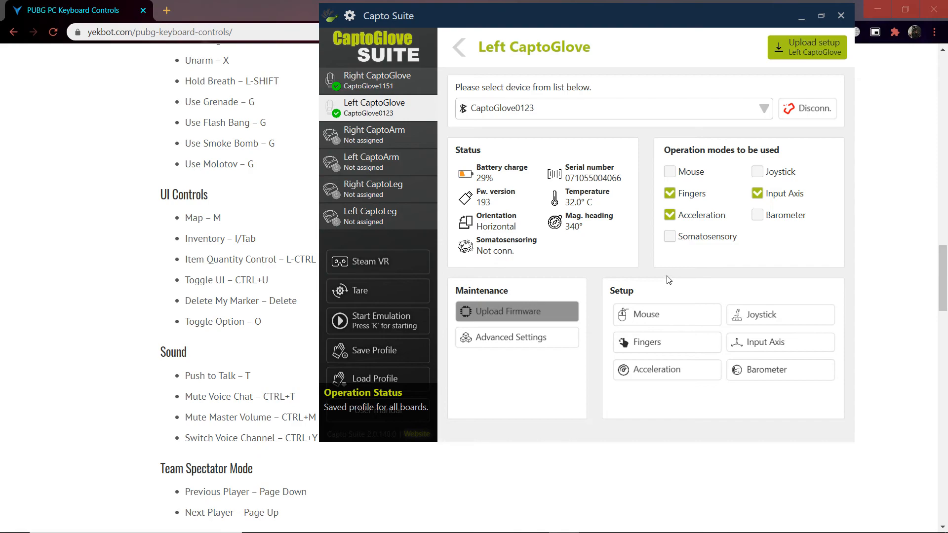
Step: Minimize the browser and open junk > g Suites > Profiles > TestShootingGameVideo from the desktop to check the saved profile file
{"action": "left_click", "coordinate": [905, 9]}
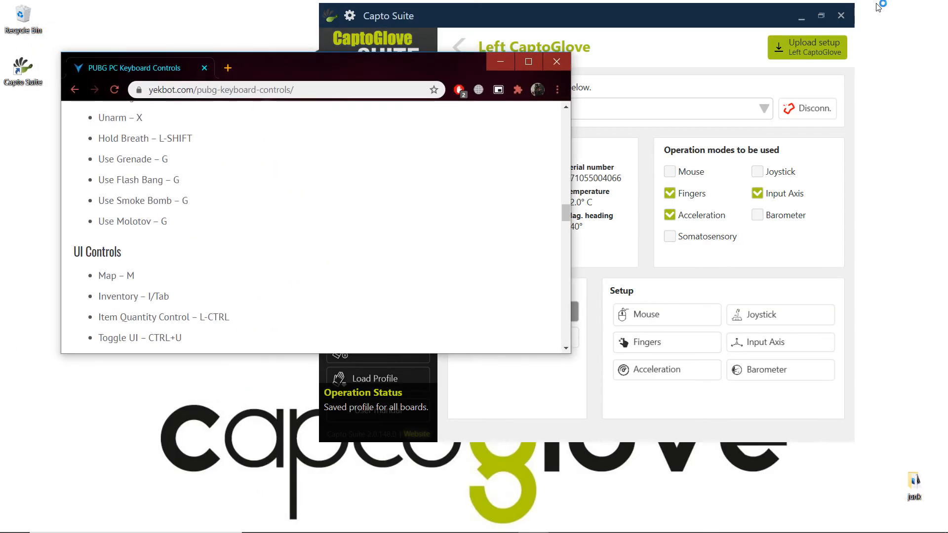
{"action": "left_click", "coordinate": [496, 62]}
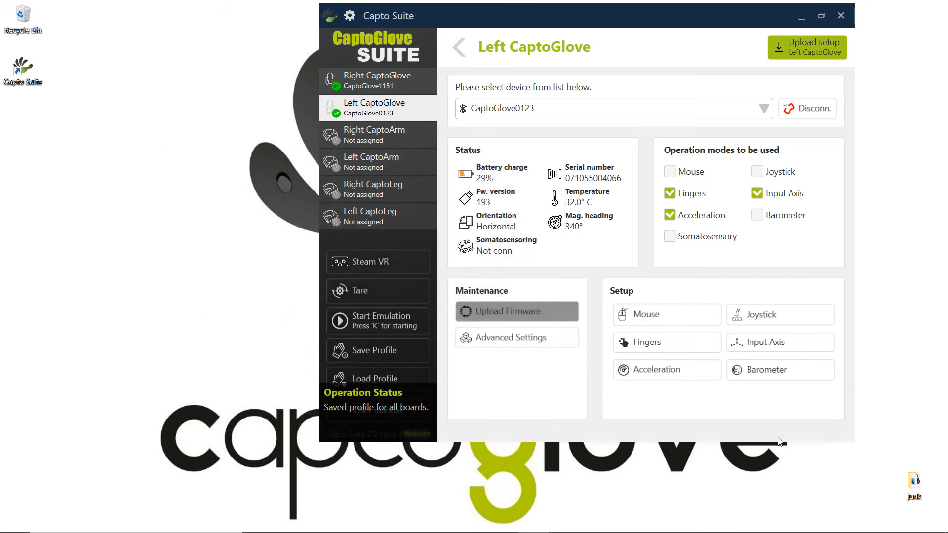
{"action": "double_click", "coordinate": [918, 481]}
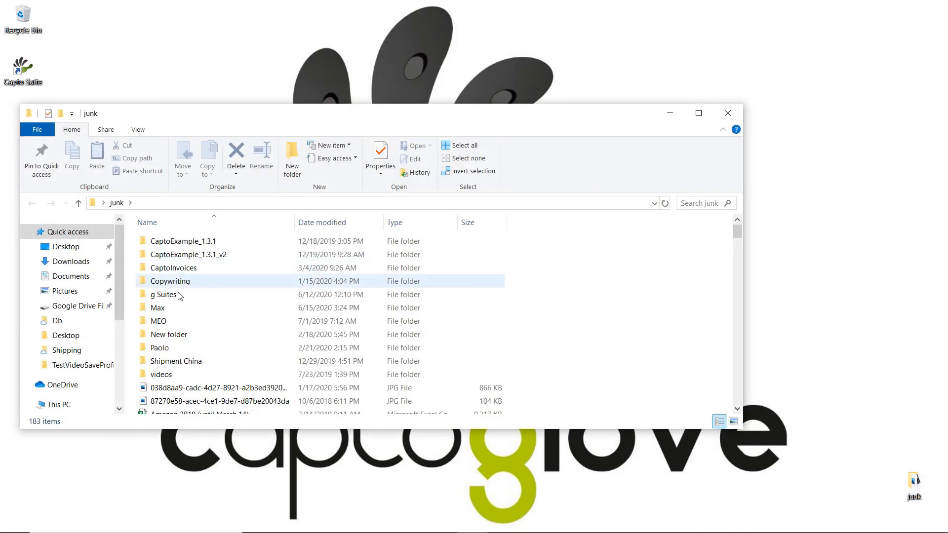
{"action": "scroll", "coordinate": [188, 301], "scroll_direction": "down", "scroll_amount": 1}
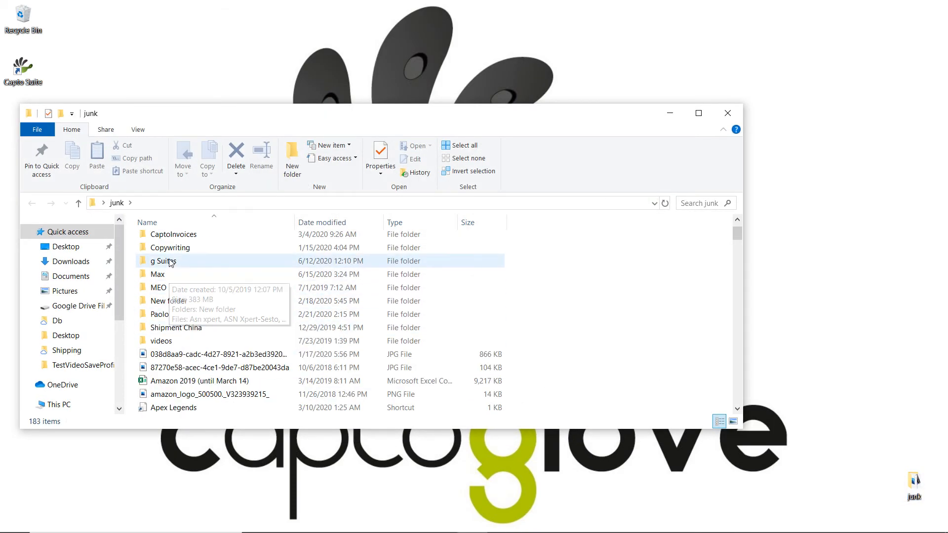
{"action": "double_click", "coordinate": [192, 270]}
{"action": "scroll", "coordinate": [214, 281], "scroll_direction": "down", "scroll_amount": 2}
{"action": "double_click", "coordinate": [186, 402]}
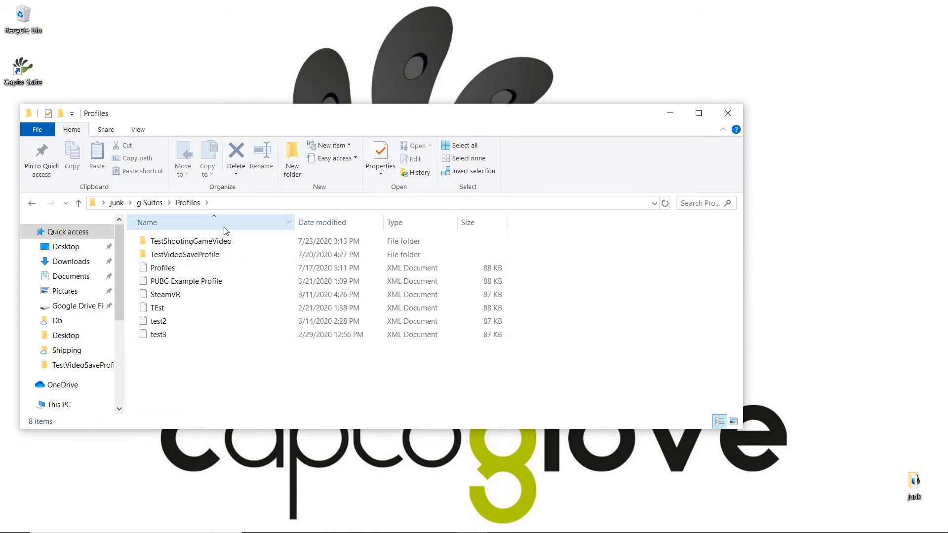
{"action": "double_click", "coordinate": [191, 241]}
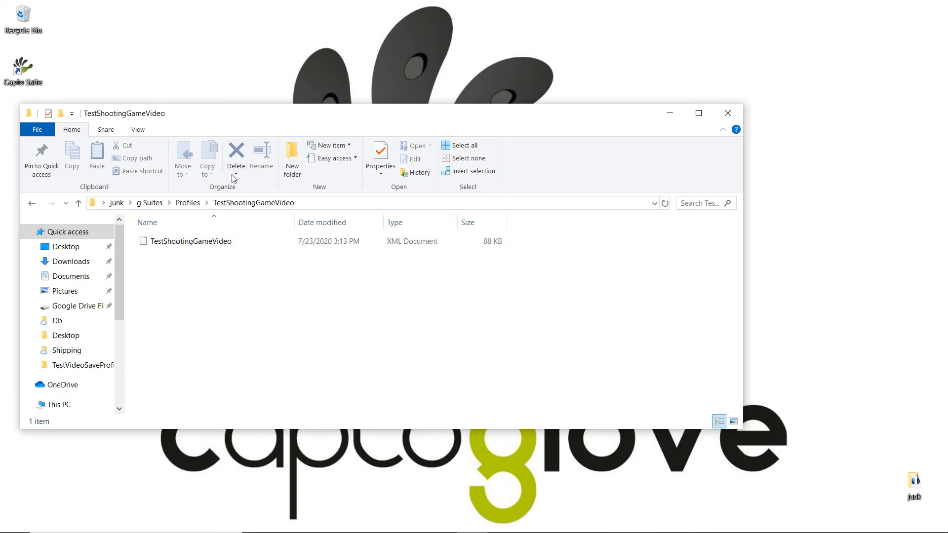
Step: Launch Capto Suite again from the desktop
{"action": "left_click", "coordinate": [23, 69]}
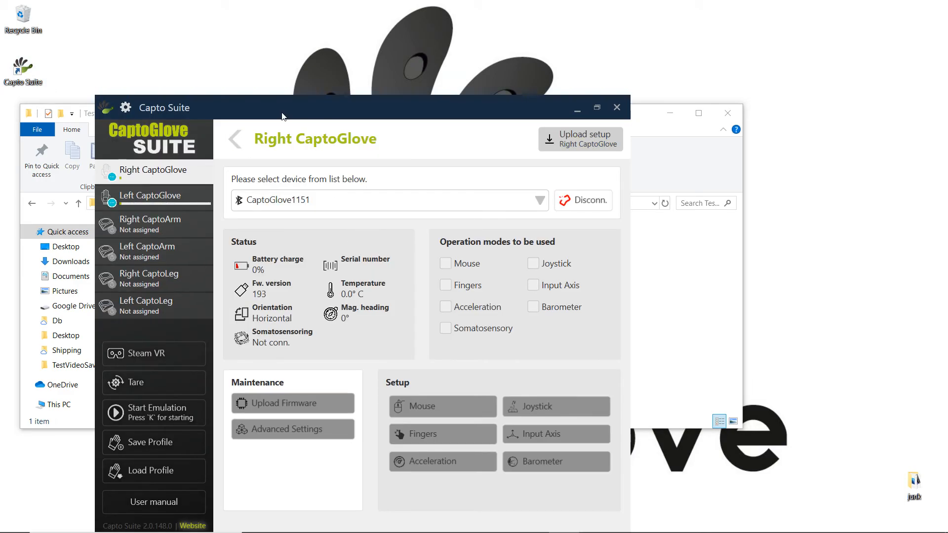
{"action": "left_click_drag", "start_coordinate": [281, 114], "coordinate": [354, 43]}
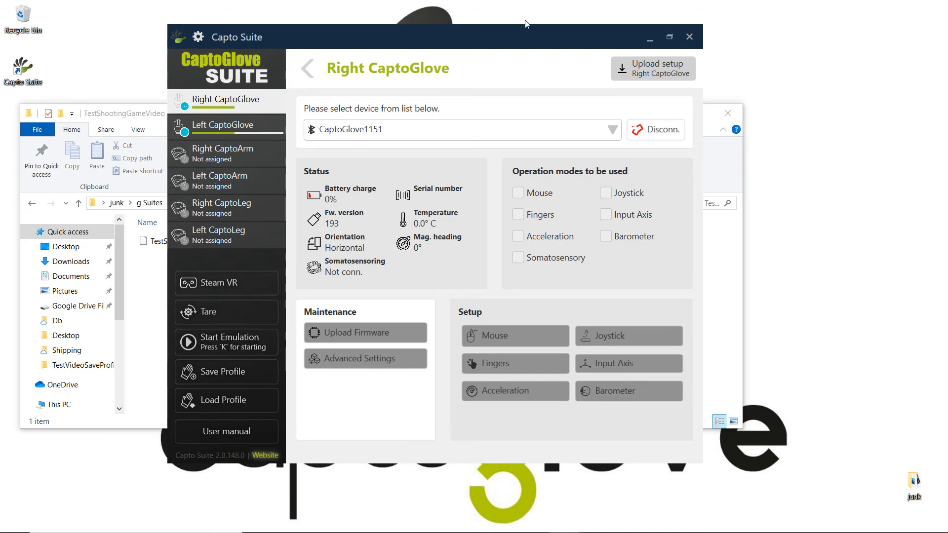
{"action": "left_click_drag", "start_coordinate": [439, 37], "coordinate": [460, 39]}
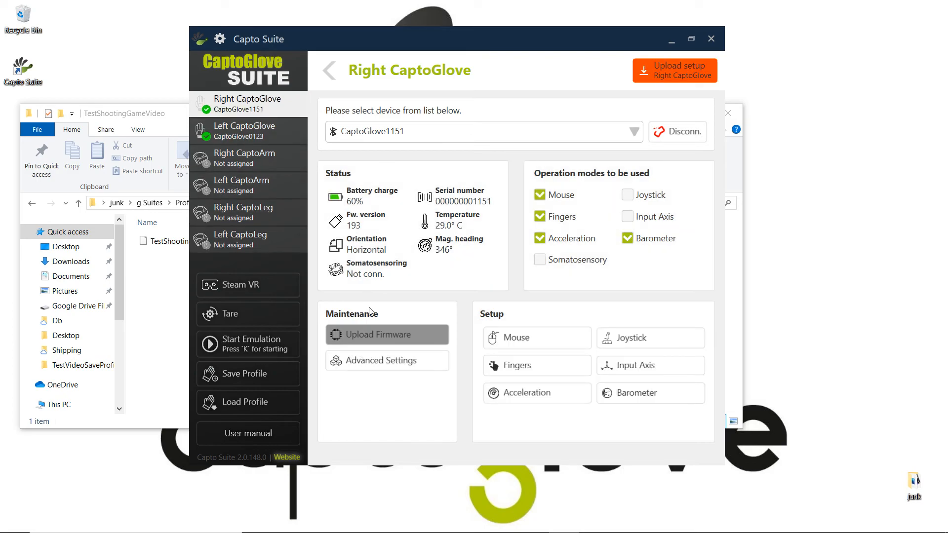
{"action": "left_click", "coordinate": [291, 400]}
{"action": "left_click_drag", "start_coordinate": [413, 37], "coordinate": [496, 4]}
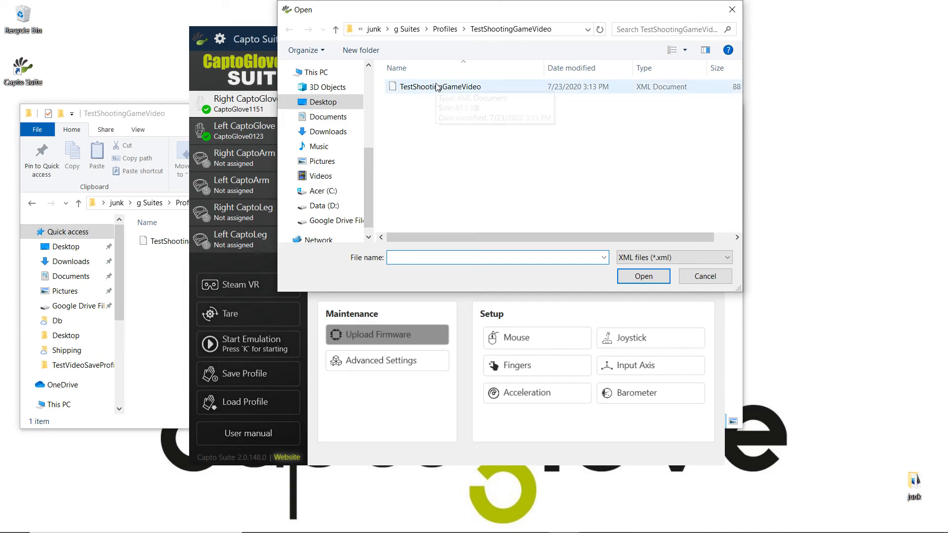
{"action": "left_click_drag", "start_coordinate": [657, 10], "coordinate": [688, 61]}
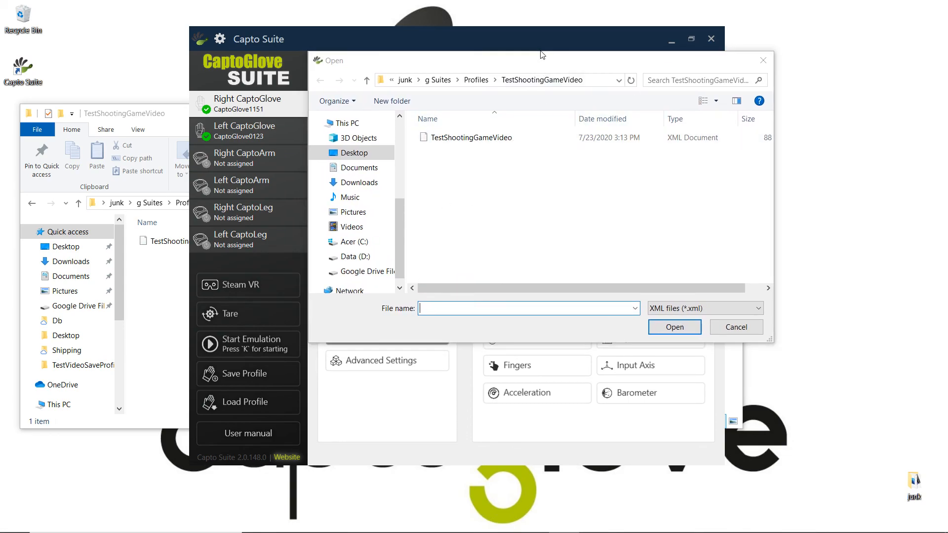
{"action": "left_click", "coordinate": [764, 60]}
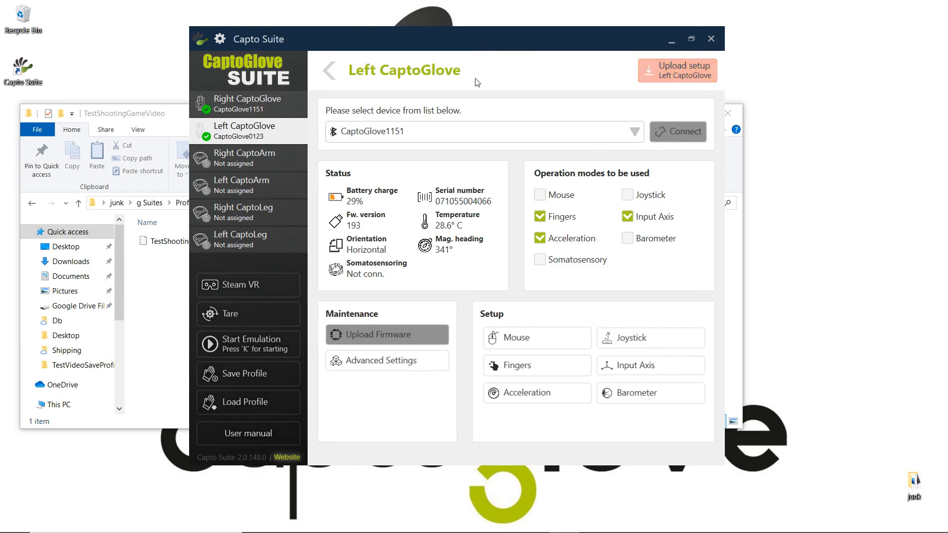
Step: Upload the current setups to the Left and Right CaptoGloves
{"action": "left_click", "coordinate": [651, 74]}
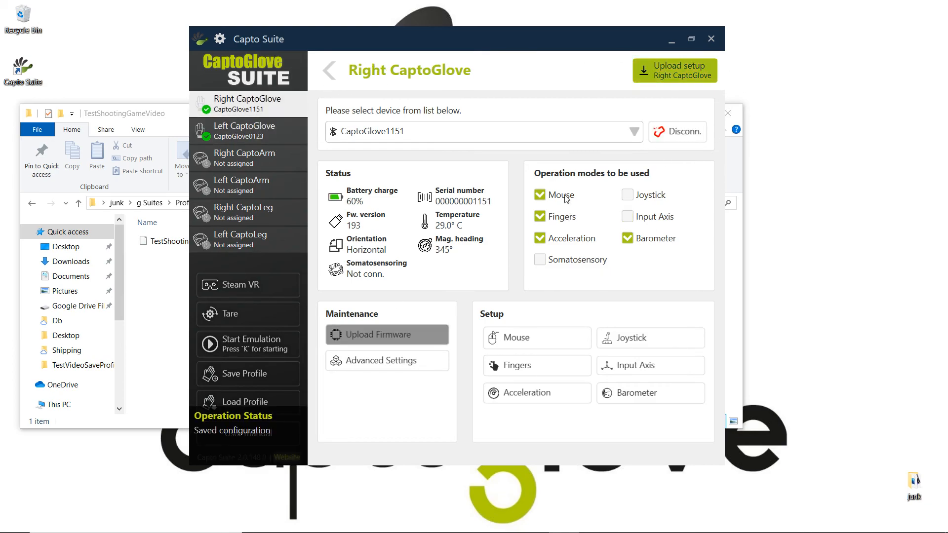
Step: Disable the Fingers, Acceleration and Input Axis operation modes of the Left CaptoGlove and upload its setup
{"action": "left_click", "coordinate": [247, 131]}
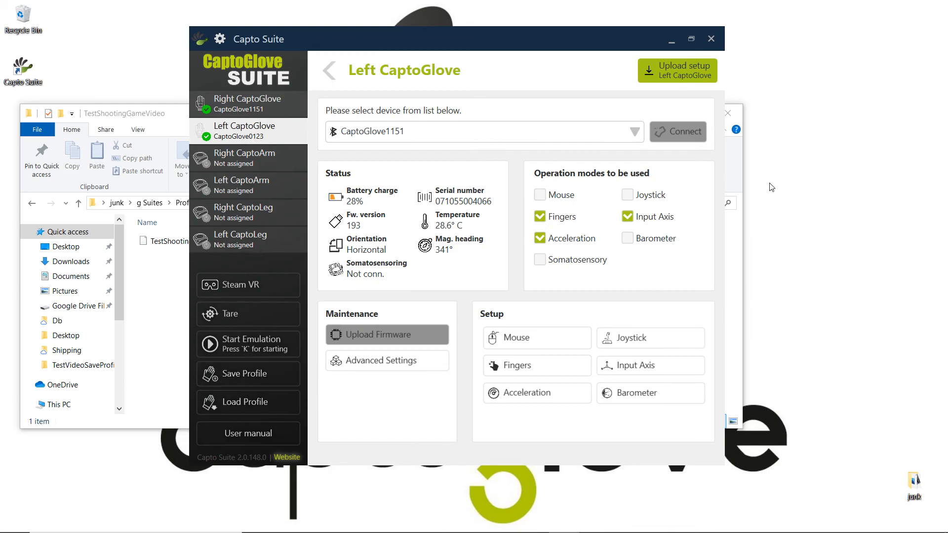
{"action": "left_click", "coordinate": [572, 237]}
{"action": "left_click", "coordinate": [656, 219]}
{"action": "left_click", "coordinate": [653, 78]}
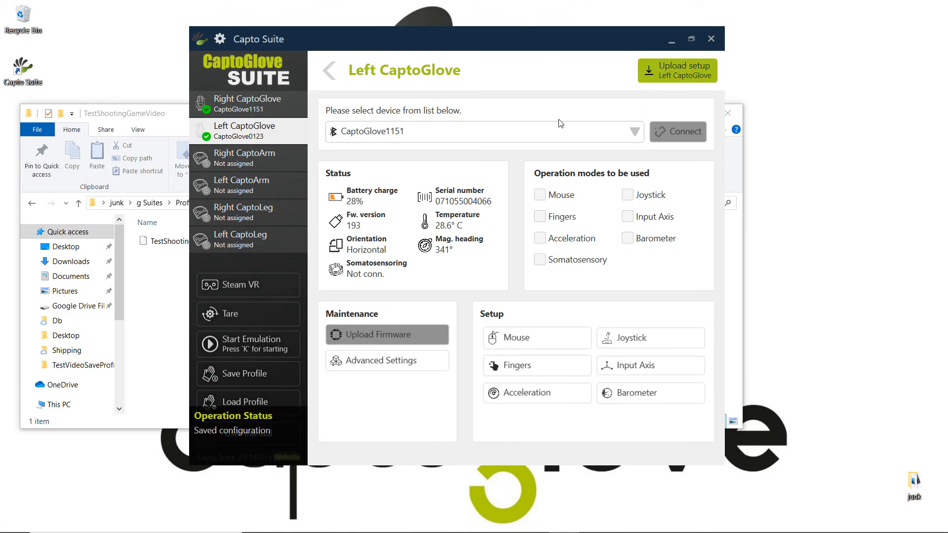
Step: Disable the Mouse, Fingers, Acceleration and Barometer operation modes of the Right CaptoGlove and upload its setup
{"action": "left_click", "coordinate": [300, 99]}
{"action": "left_click", "coordinate": [541, 217]}
{"action": "left_click", "coordinate": [552, 240]}
{"action": "left_click", "coordinate": [663, 240]}
{"action": "left_click", "coordinate": [675, 71]}
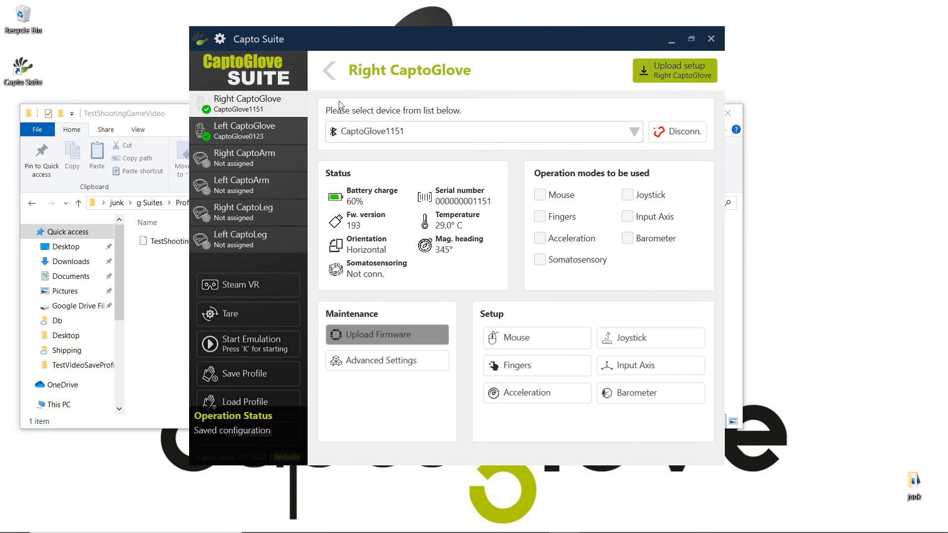
Step: Enable the Joystick, Acceleration and Mouse operation modes for the Left CaptoGlove and upload its setup
{"action": "left_click", "coordinate": [269, 132]}
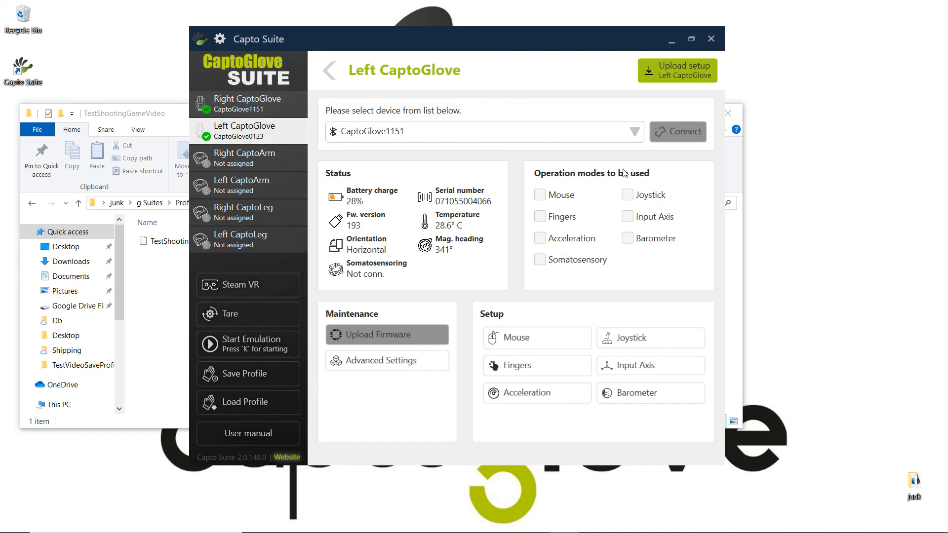
{"action": "left_click", "coordinate": [626, 194]}
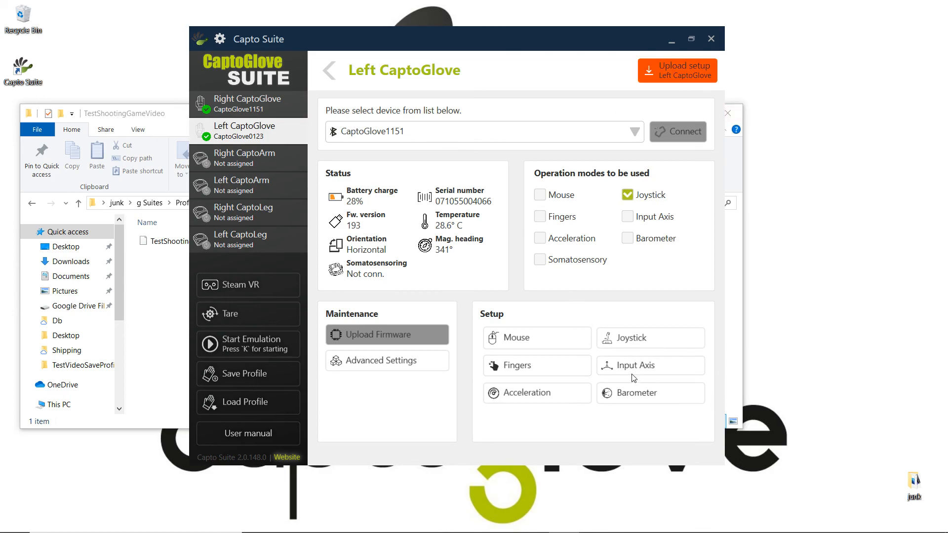
{"action": "left_click", "coordinate": [568, 239]}
{"action": "left_click", "coordinate": [563, 194]}
{"action": "left_click", "coordinate": [672, 76]}
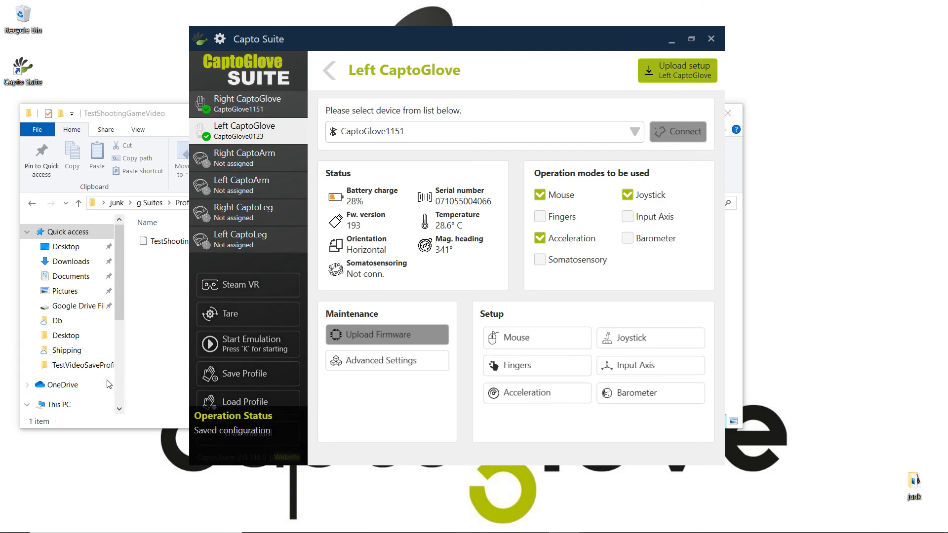
Step: Load the TestShootingGameVideo profile from the TestShootingGameVideo folder
{"action": "left_click", "coordinate": [242, 401]}
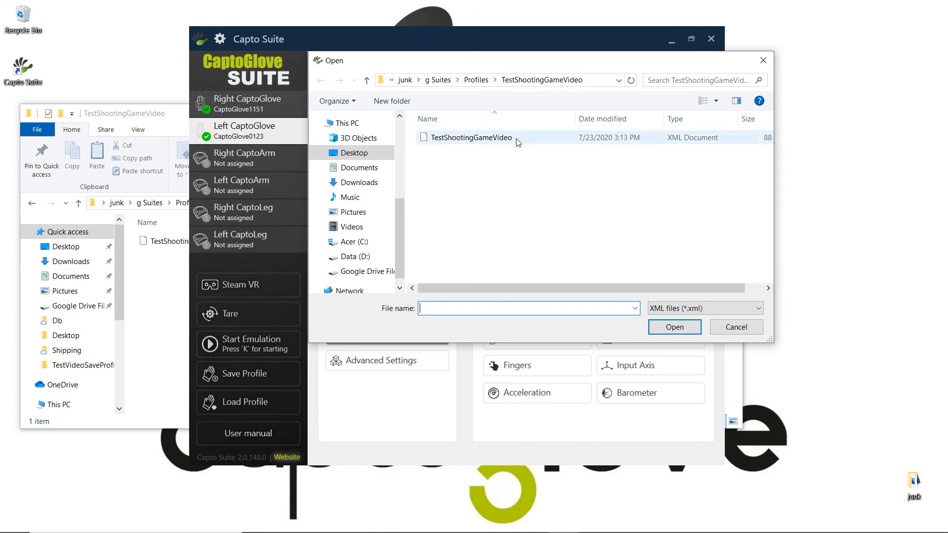
{"action": "double_click", "coordinate": [451, 140]}
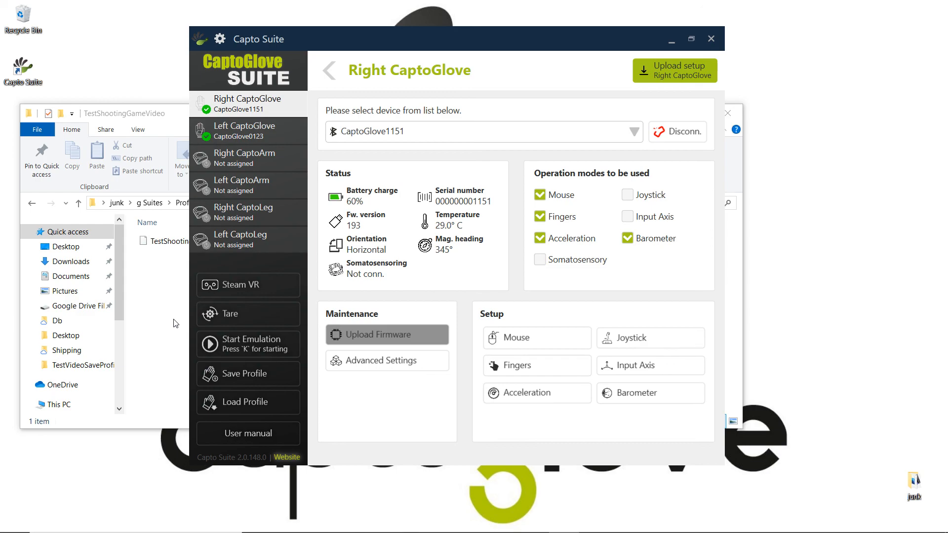
{"action": "left_click_drag", "start_coordinate": [472, 50], "coordinate": [509, 49]}
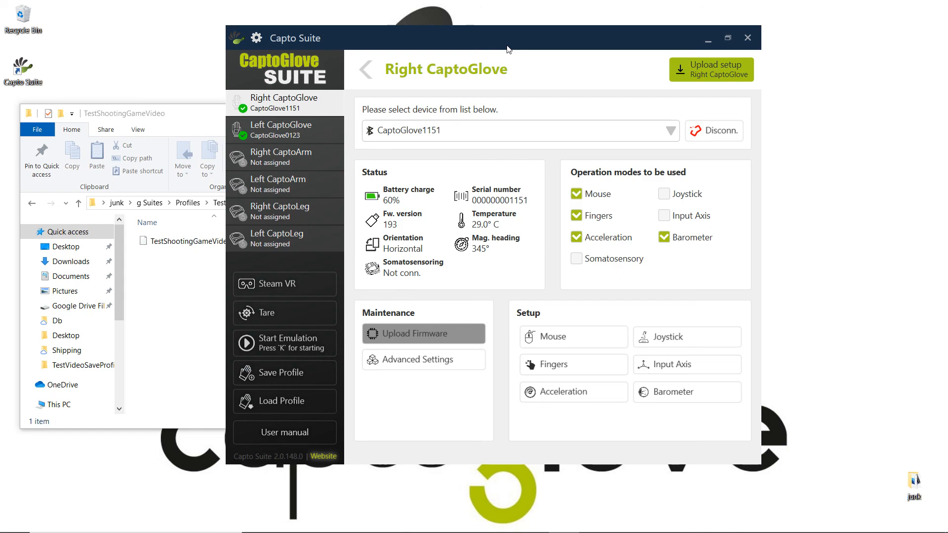
{"action": "left_click_drag", "start_coordinate": [479, 42], "coordinate": [530, 17]}
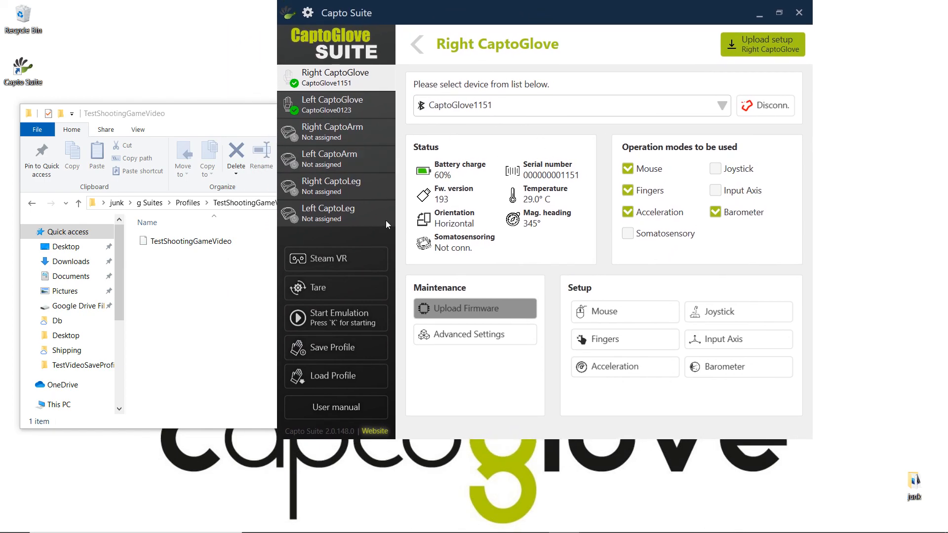
{"action": "left_click_drag", "start_coordinate": [608, 33], "coordinate": [529, 10]}
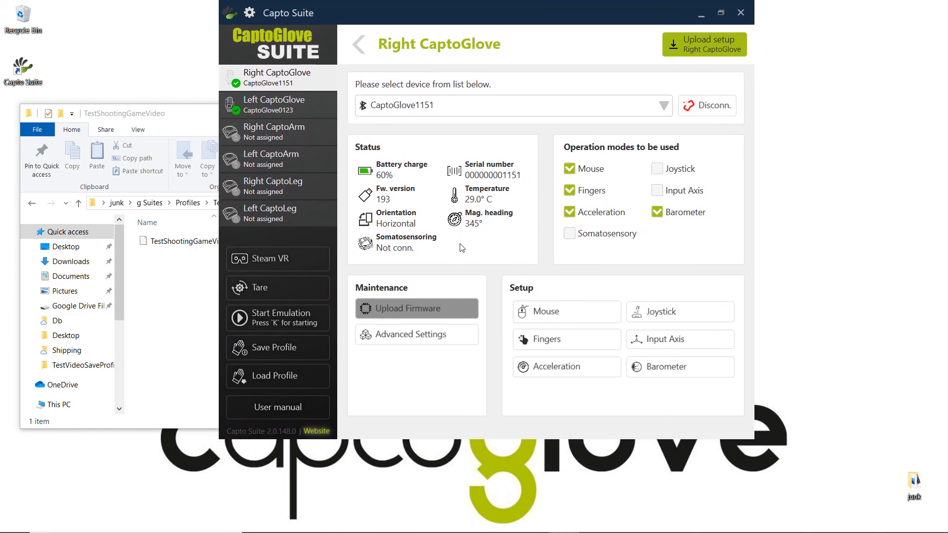